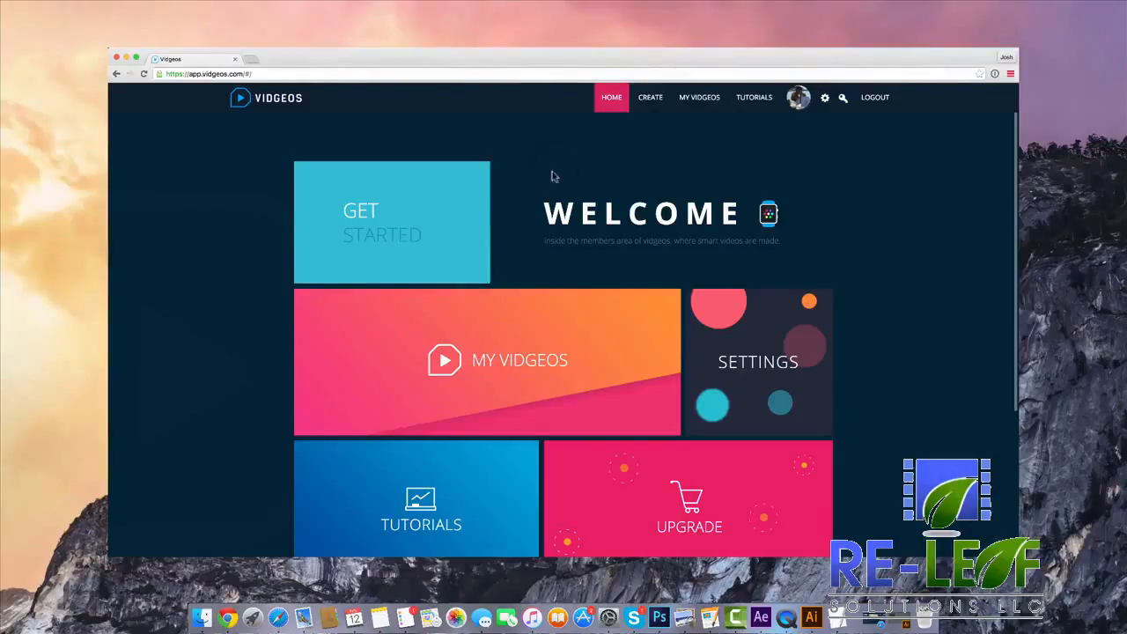
Look over the tiles of the members home page and open the tutorials area.
scroll(443, 282, down, 2)
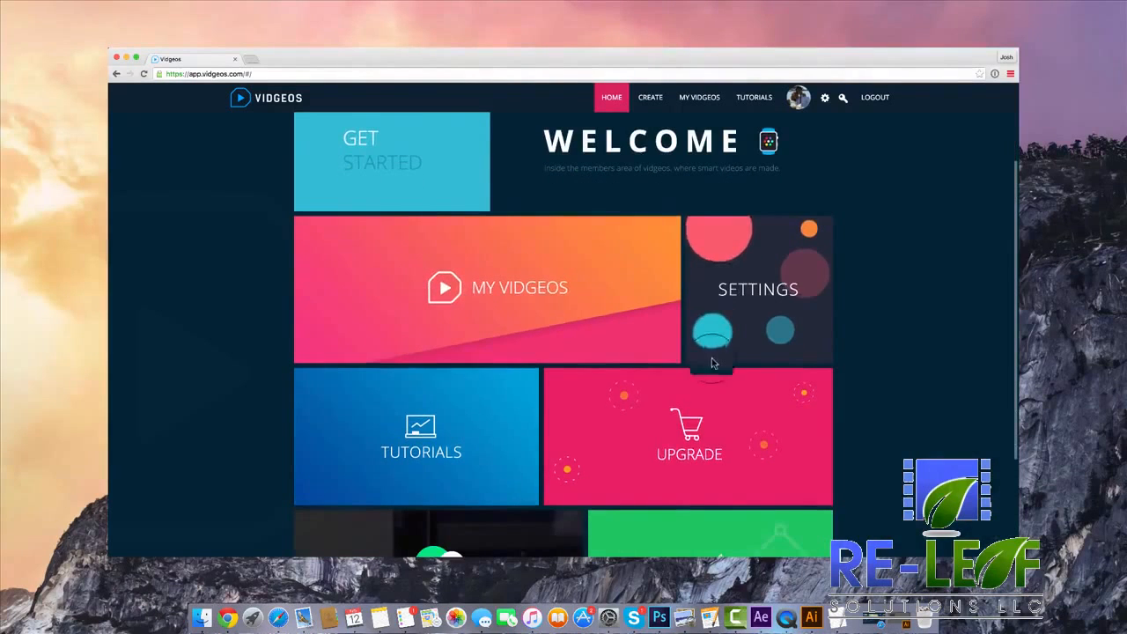
scroll(460, 357, down, 4)
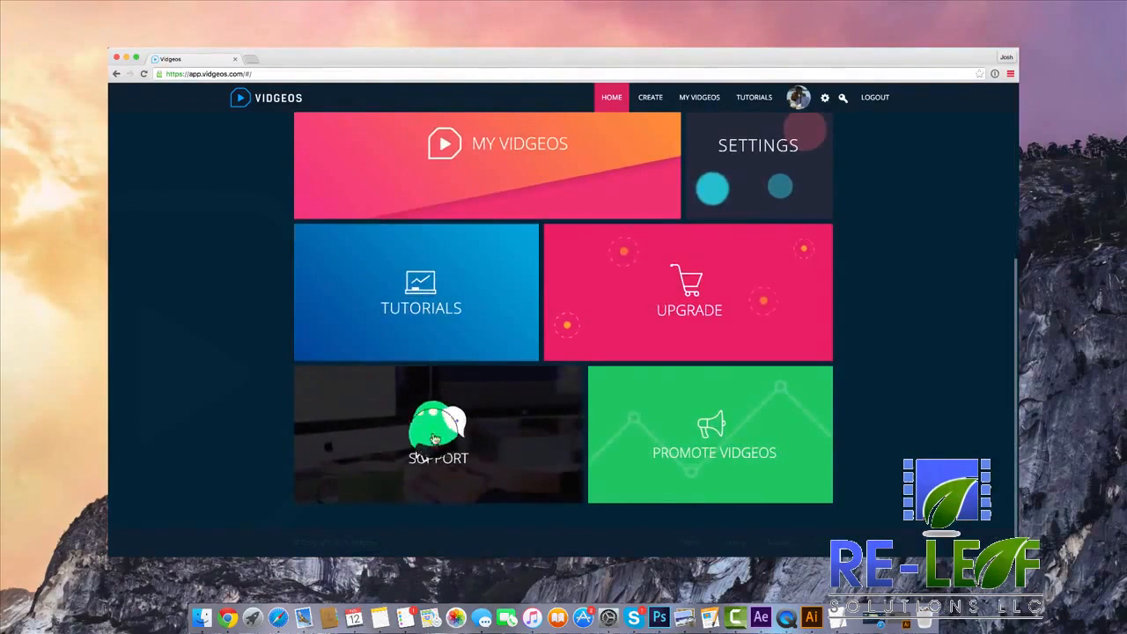
scroll(439, 432, up, 3)
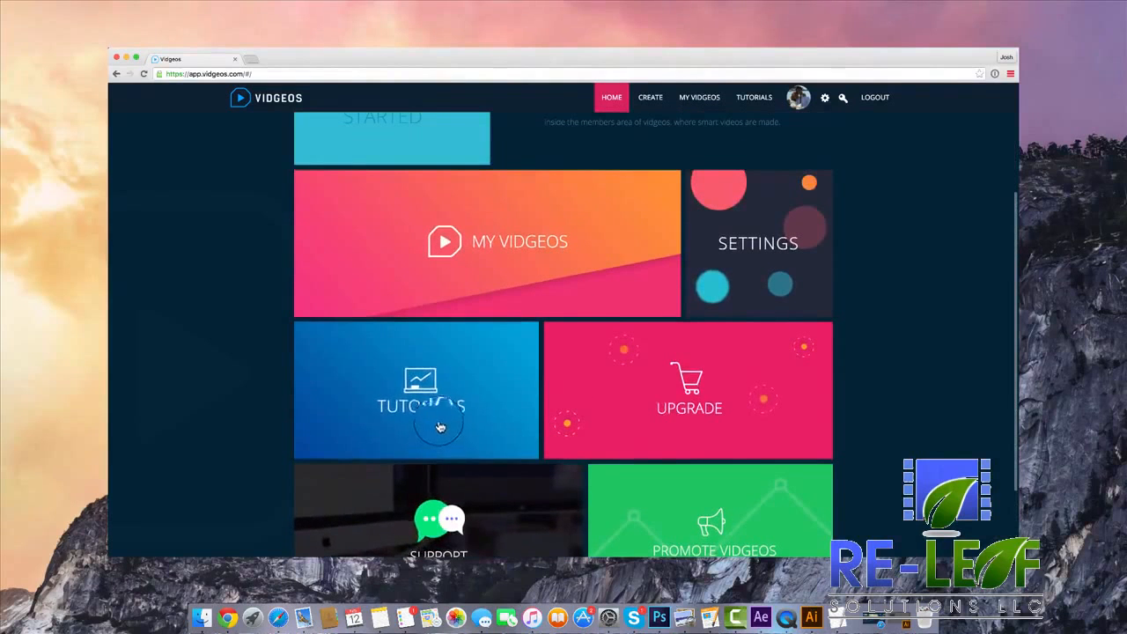
scroll(469, 403, up, 1)
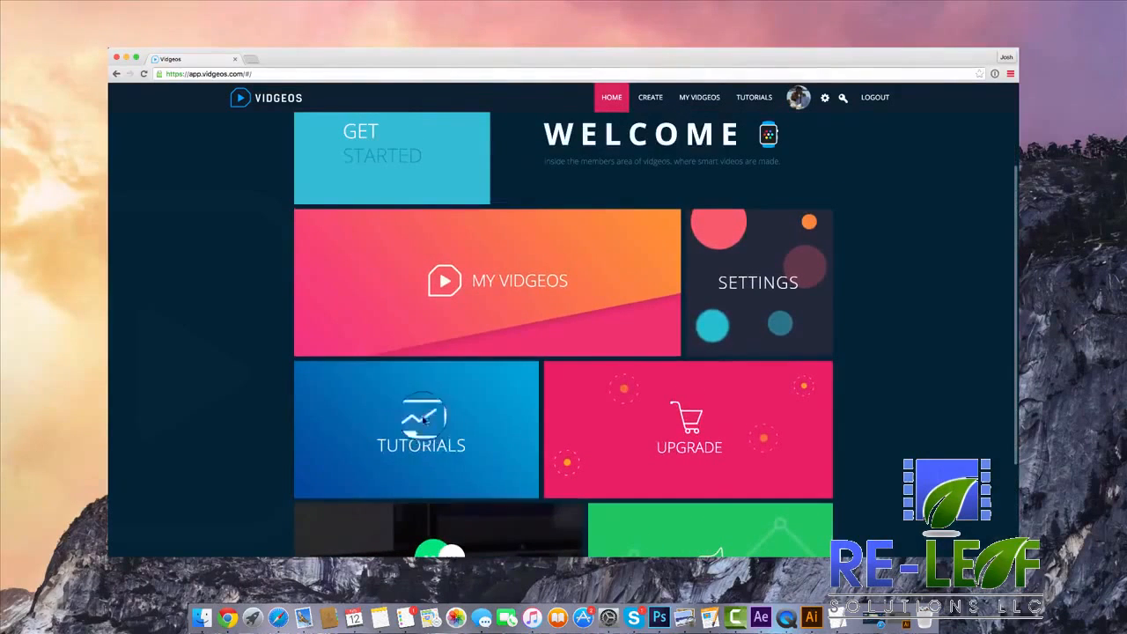
click(471, 409)
Browse the tutorial topics, opening and closing the Enabling Translations training video.
scroll(405, 312, down, 2)
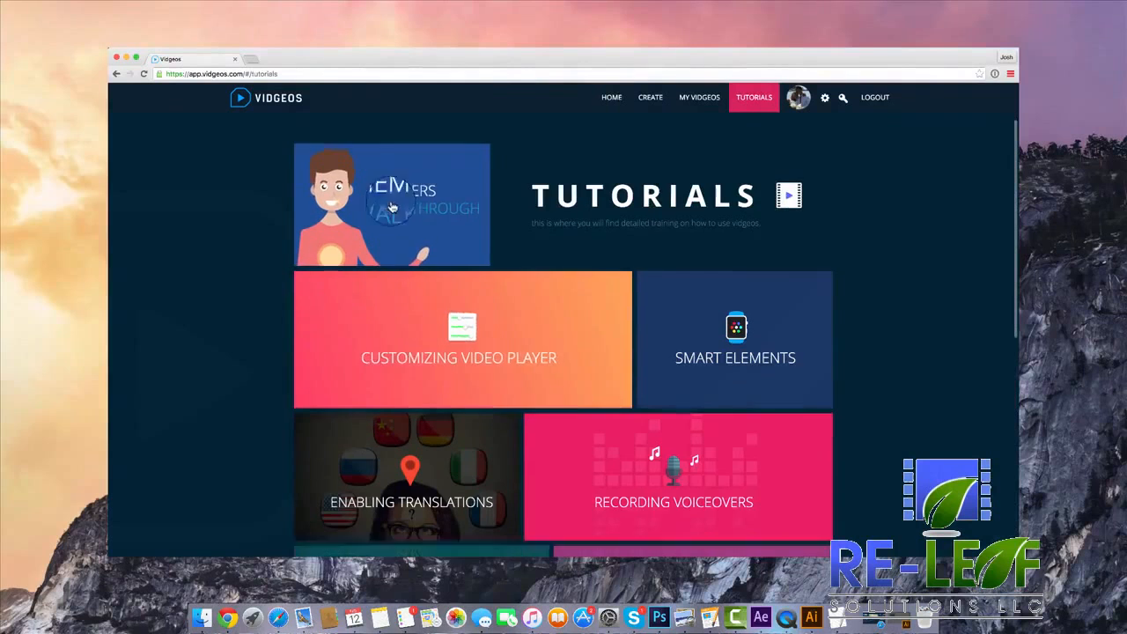
scroll(718, 317, down, 3)
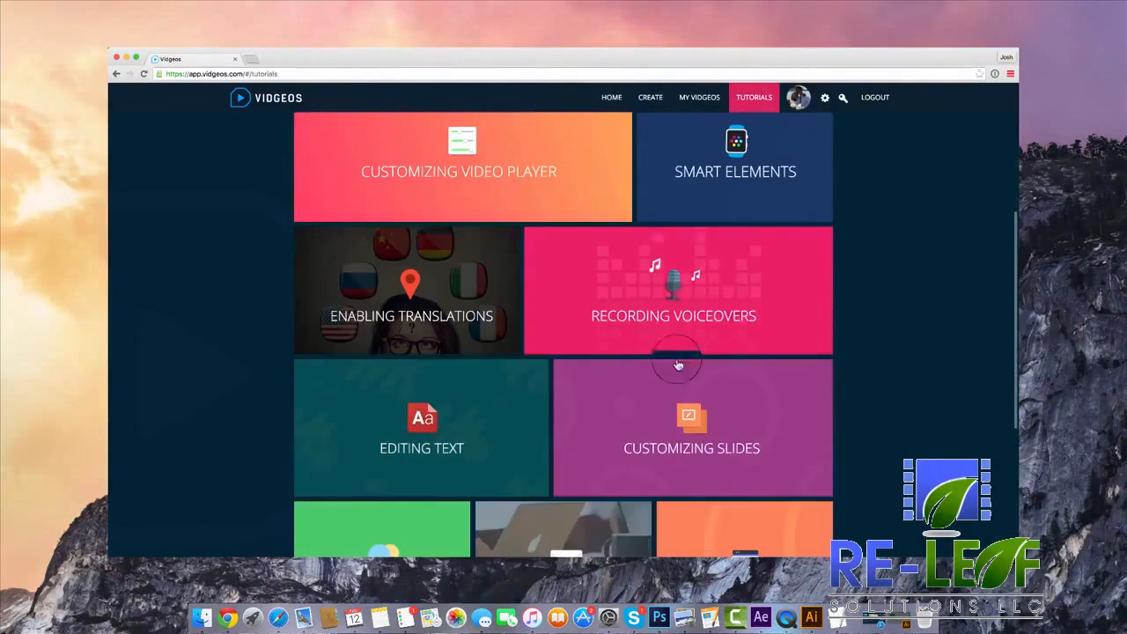
click(447, 326)
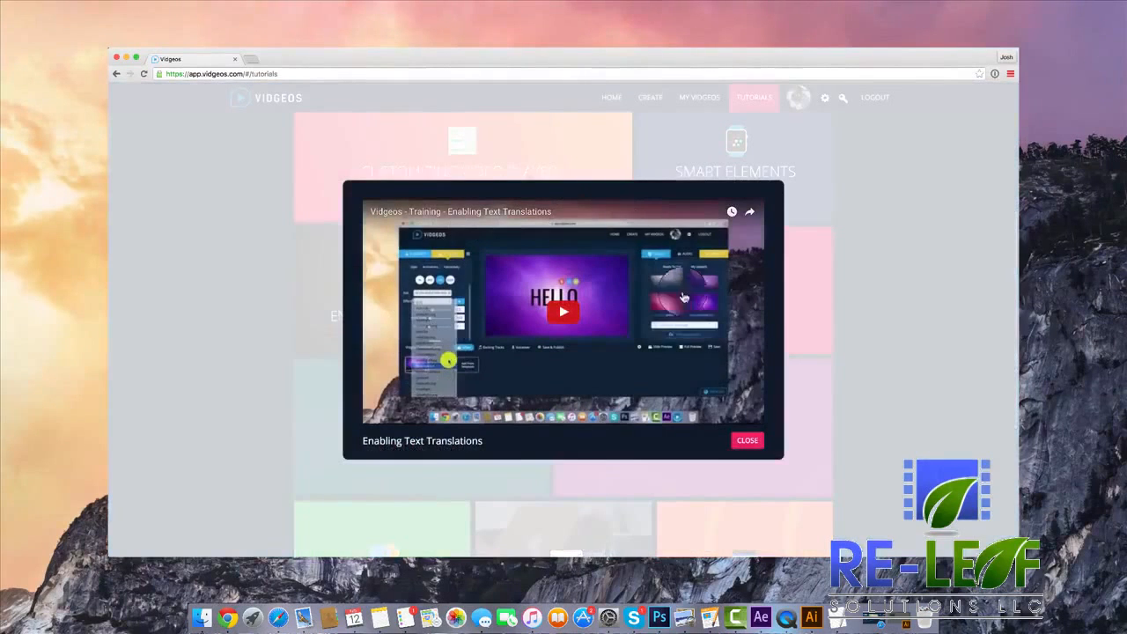
click(749, 441)
scroll(710, 322, down, 6)
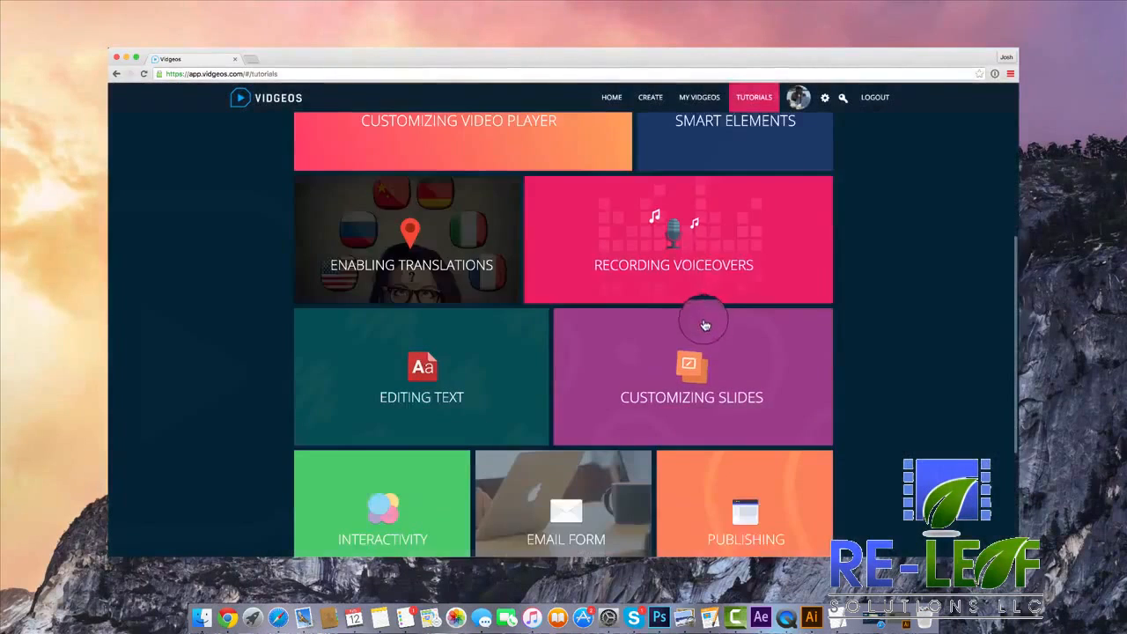
scroll(713, 289, up, 10)
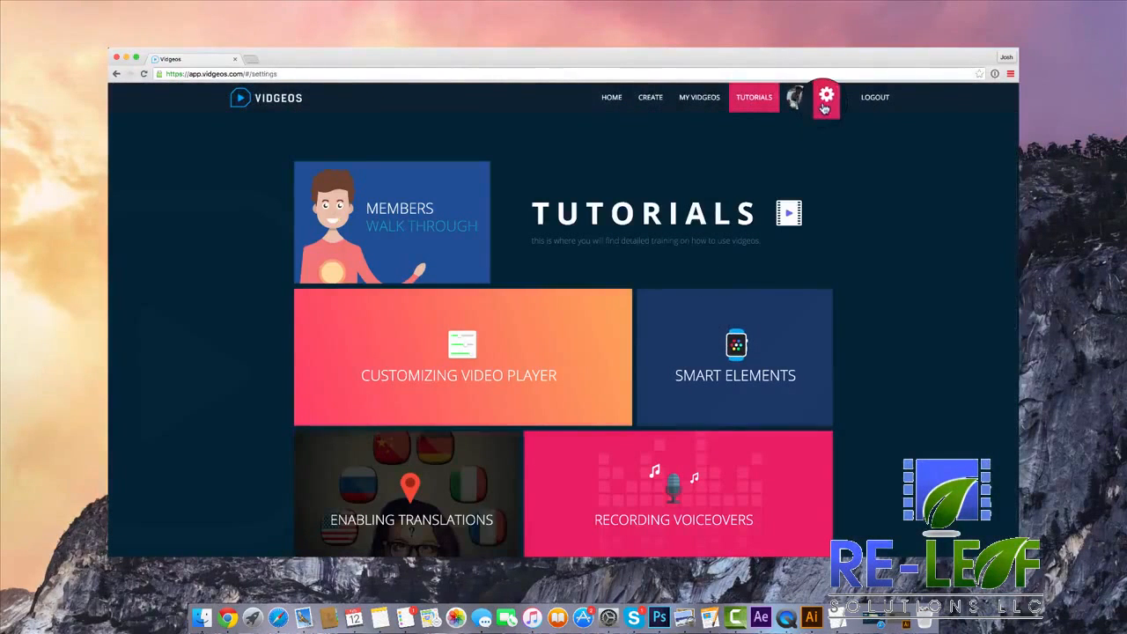
Open the integration settings and view the first step of the Amazon S3 walk-through, closing it again.
click(824, 98)
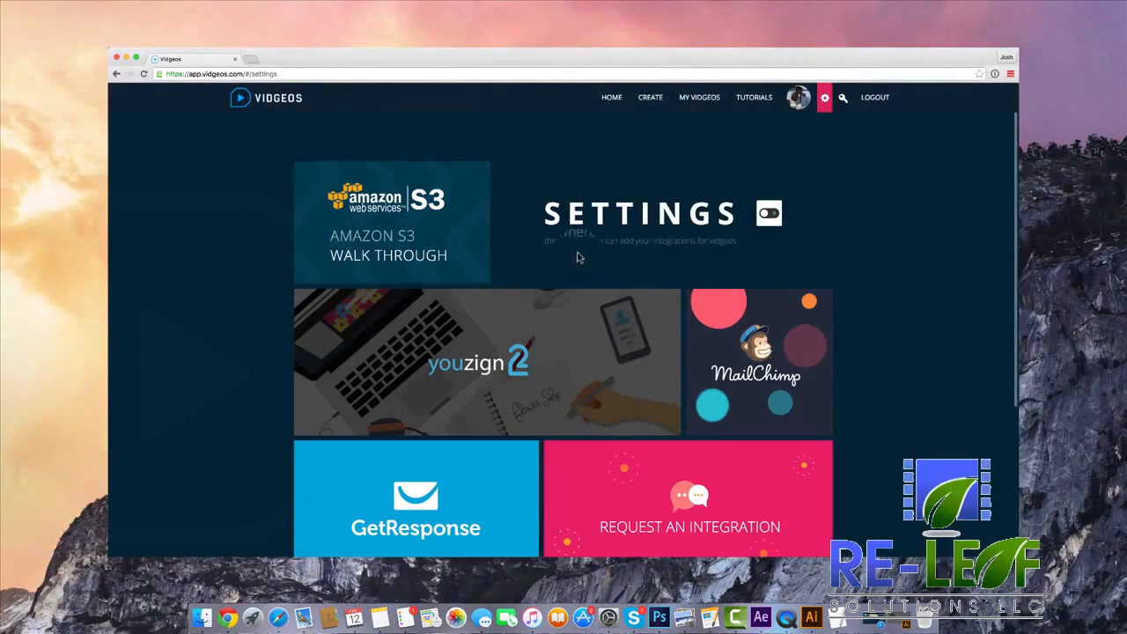
click(481, 249)
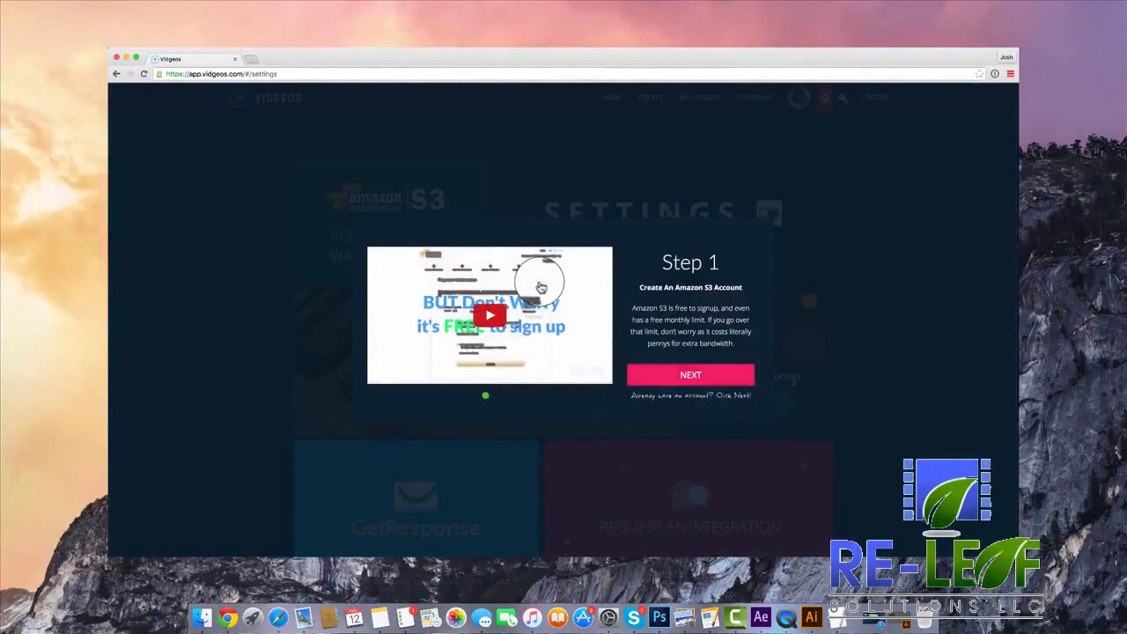
click(960, 307)
Examine the Youzign, MailChimp and GetResponse connection forms and the other integration options in the settings.
scroll(838, 264, down, 2)
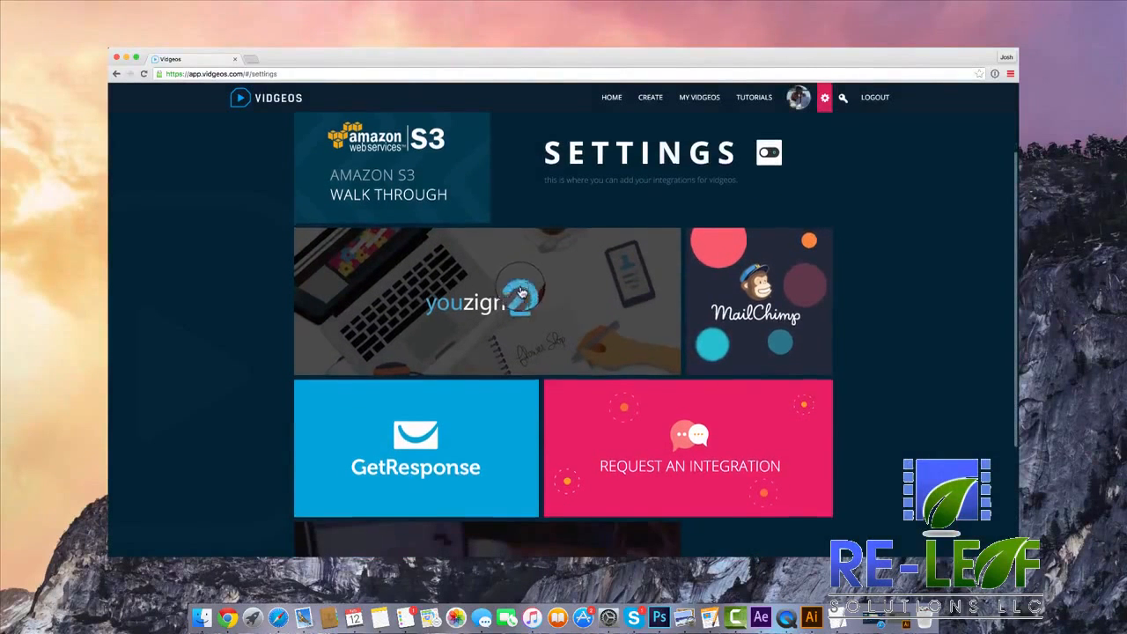
scroll(505, 280, down, 2)
click(495, 260)
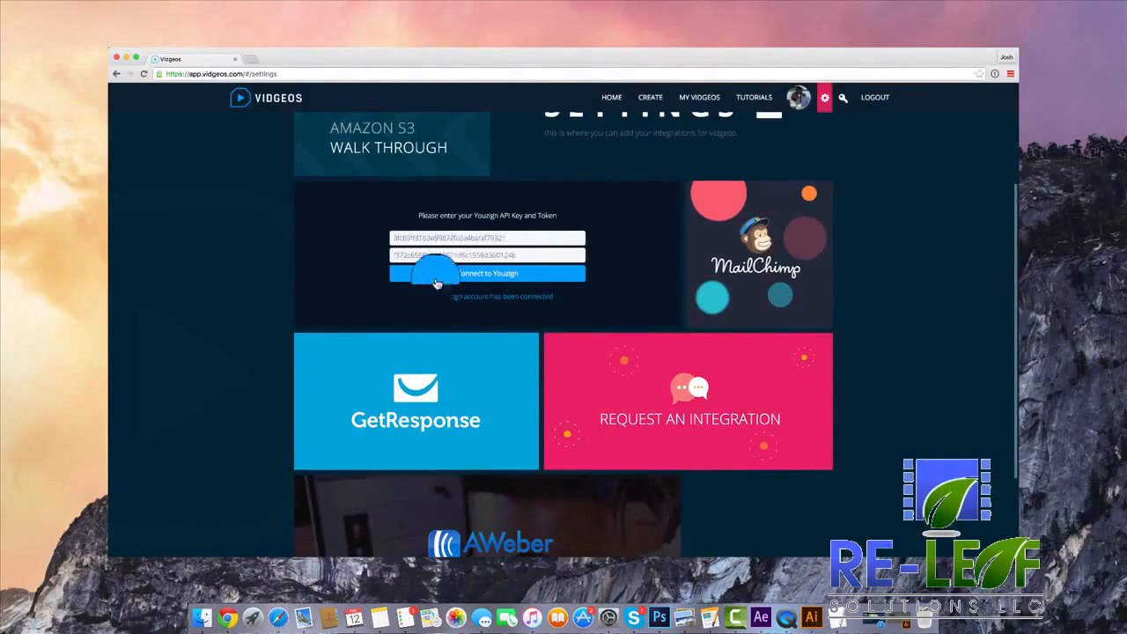
scroll(616, 241, down, 1)
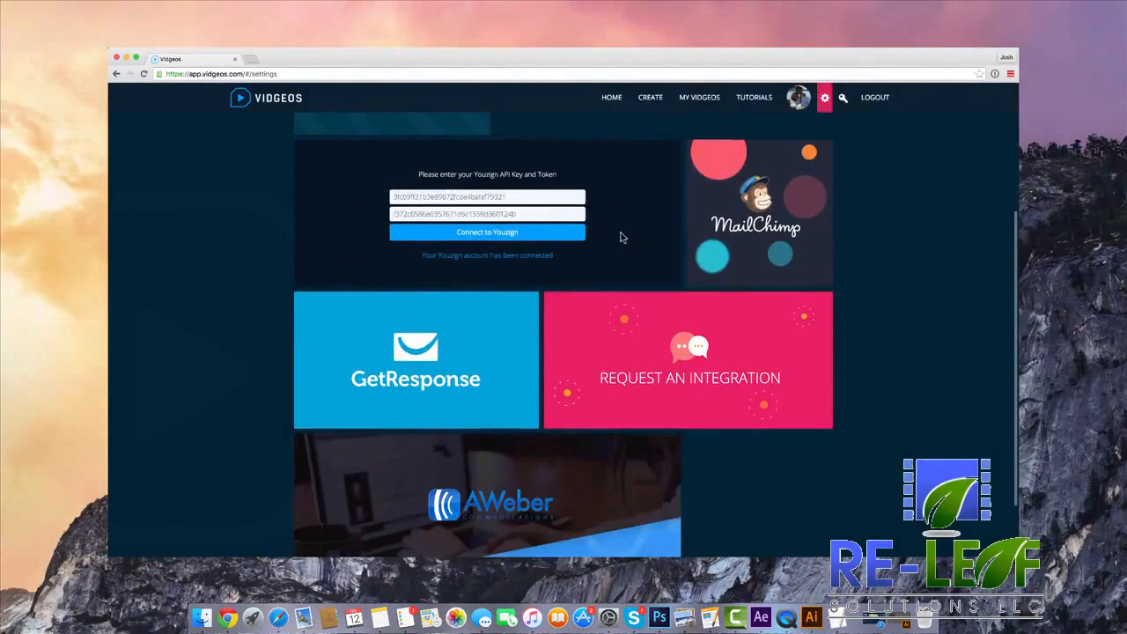
click(797, 238)
click(478, 327)
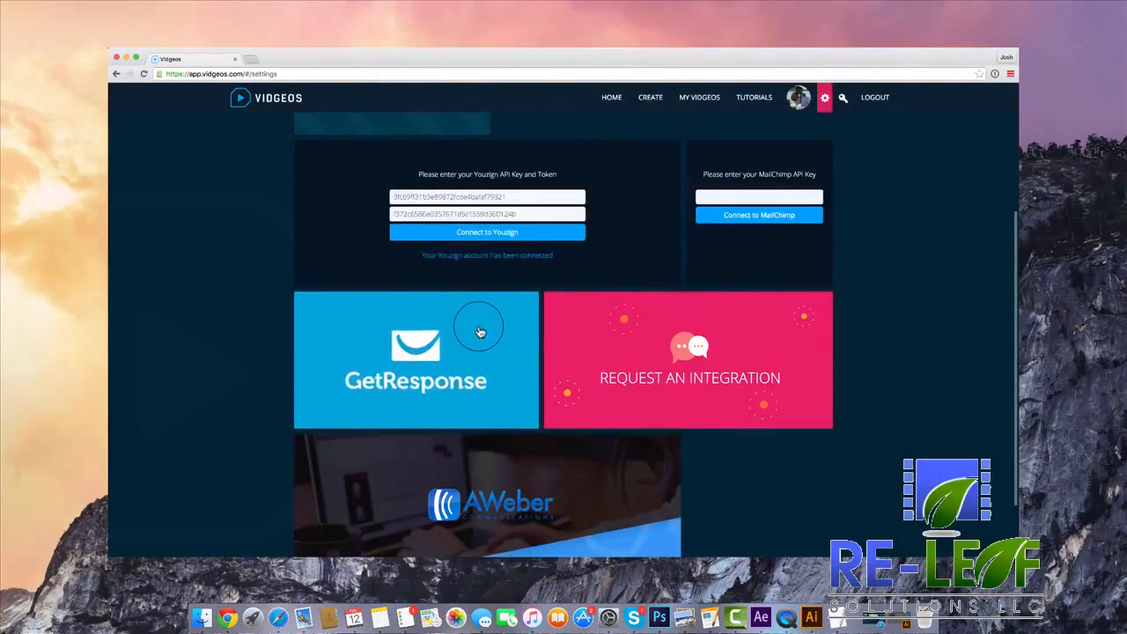
scroll(493, 323, down, 1)
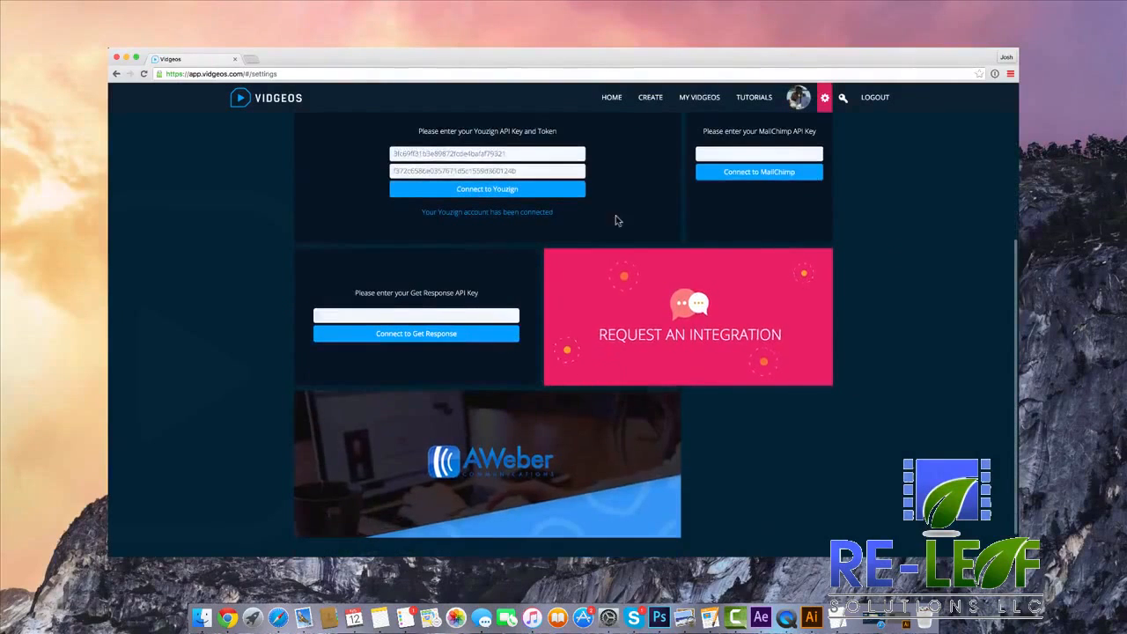
scroll(462, 431, down, 1)
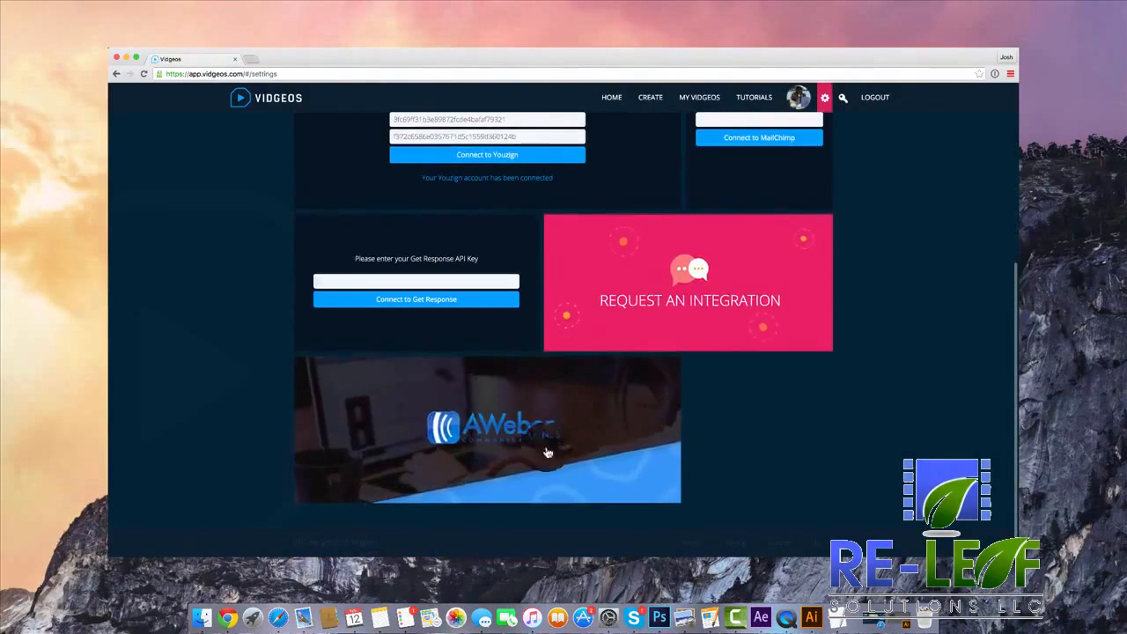
scroll(448, 352, up, 5)
click(648, 457)
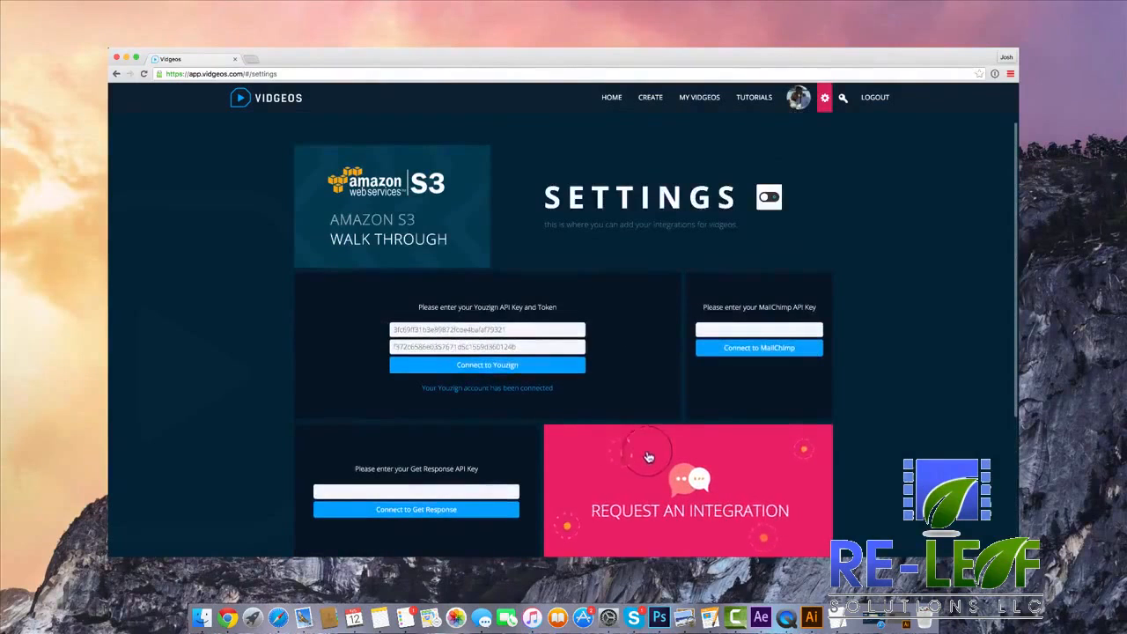
scroll(659, 416, up, 1)
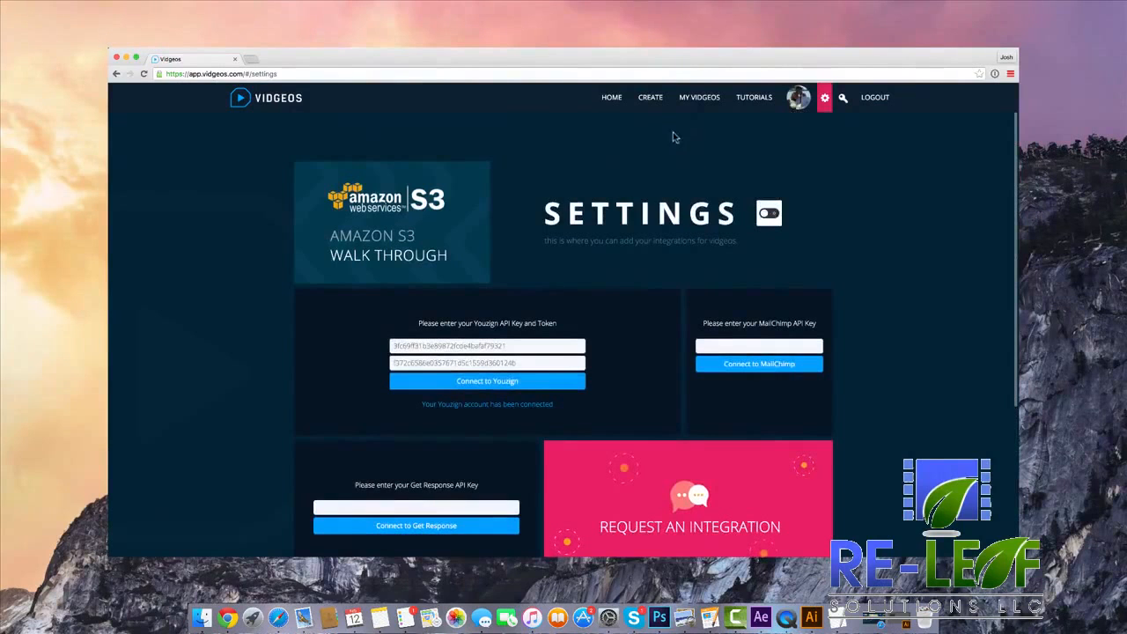
Create a new Vidgeo project named "Video".
click(650, 97)
click(532, 324)
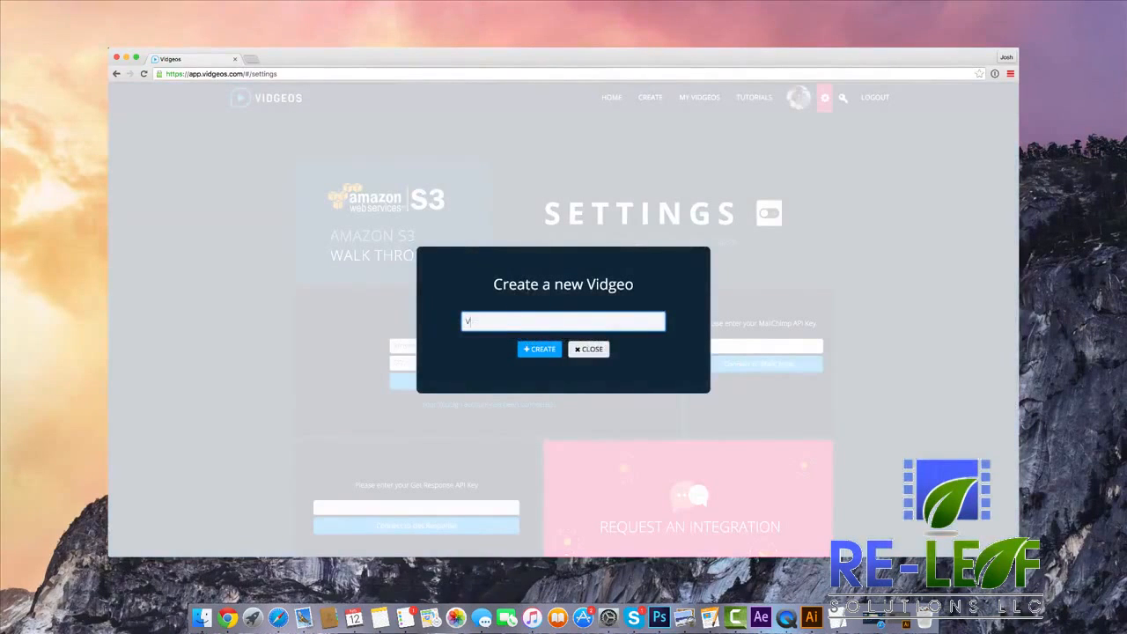
text(Video)
click(539, 350)
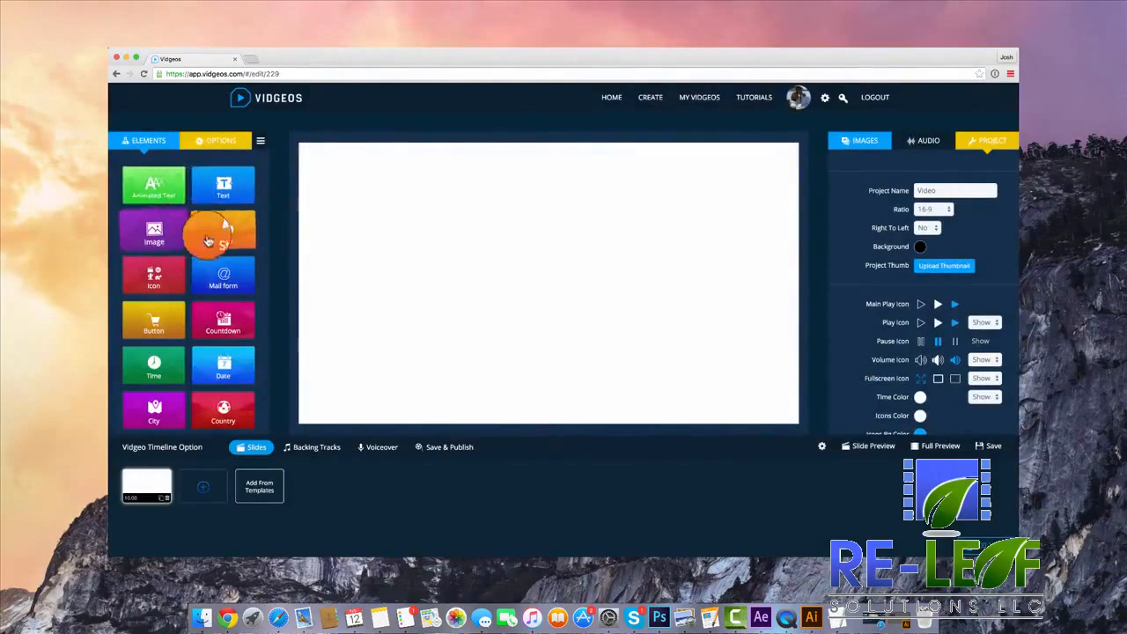
Add all slides of the Hi-Tech Template to the timeline and delete the blank first slide.
scroll(213, 266, down, 1)
scroll(213, 266, up, 1)
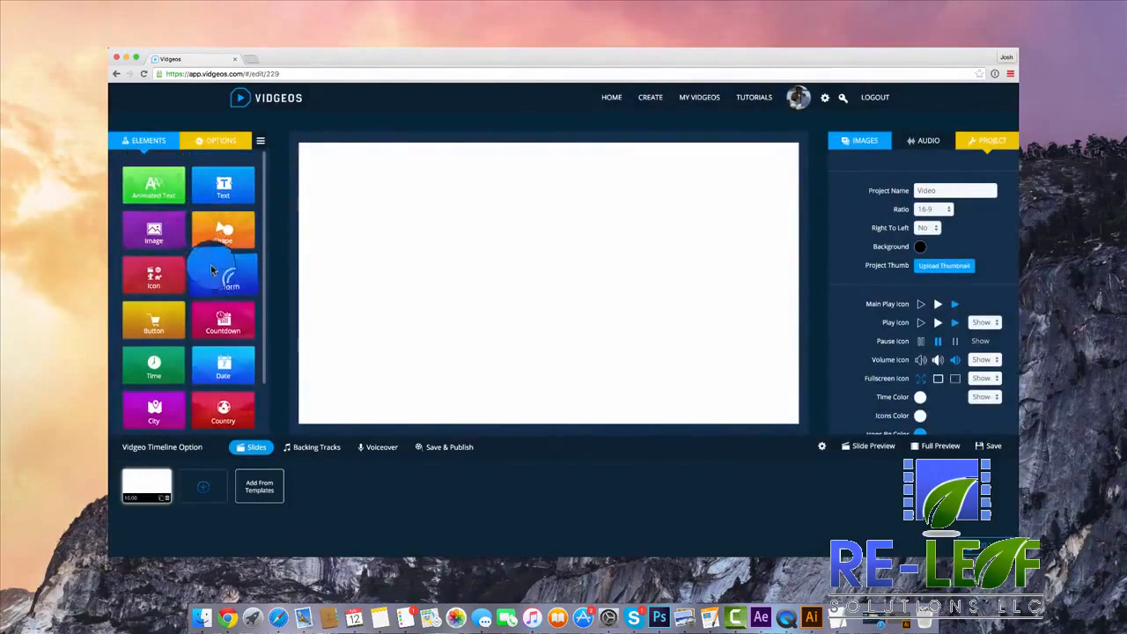
click(263, 489)
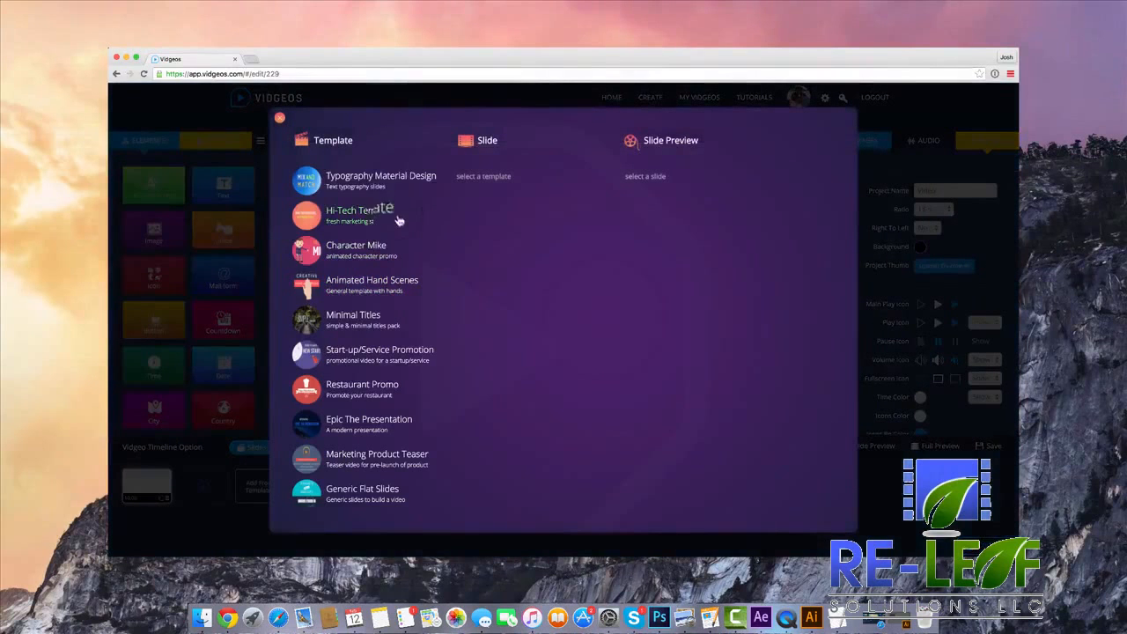
click(377, 219)
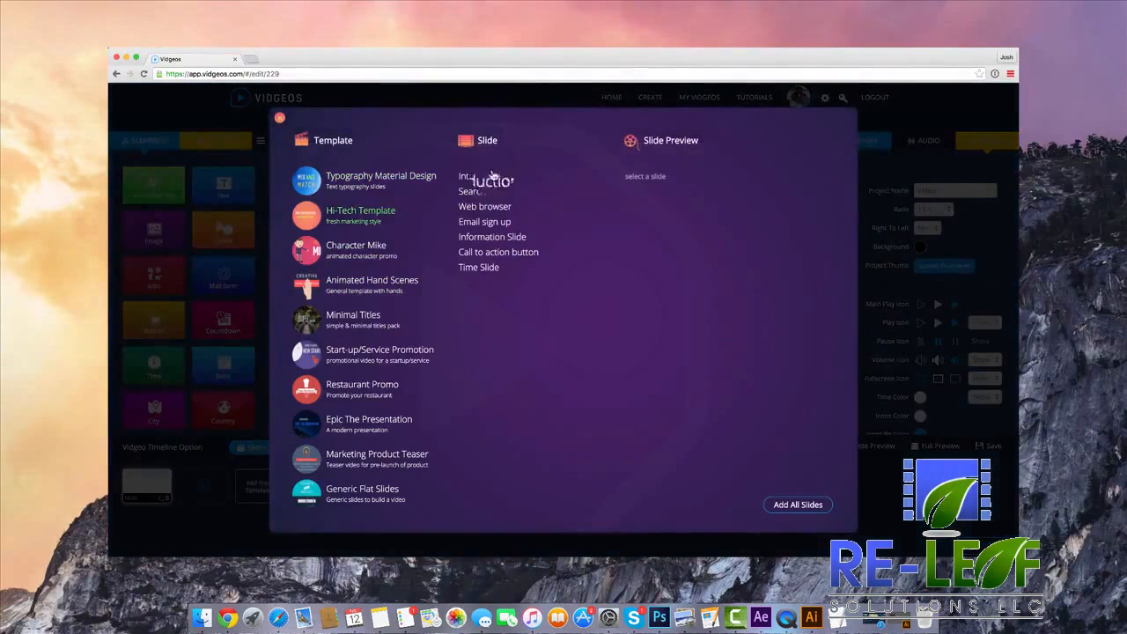
click(368, 282)
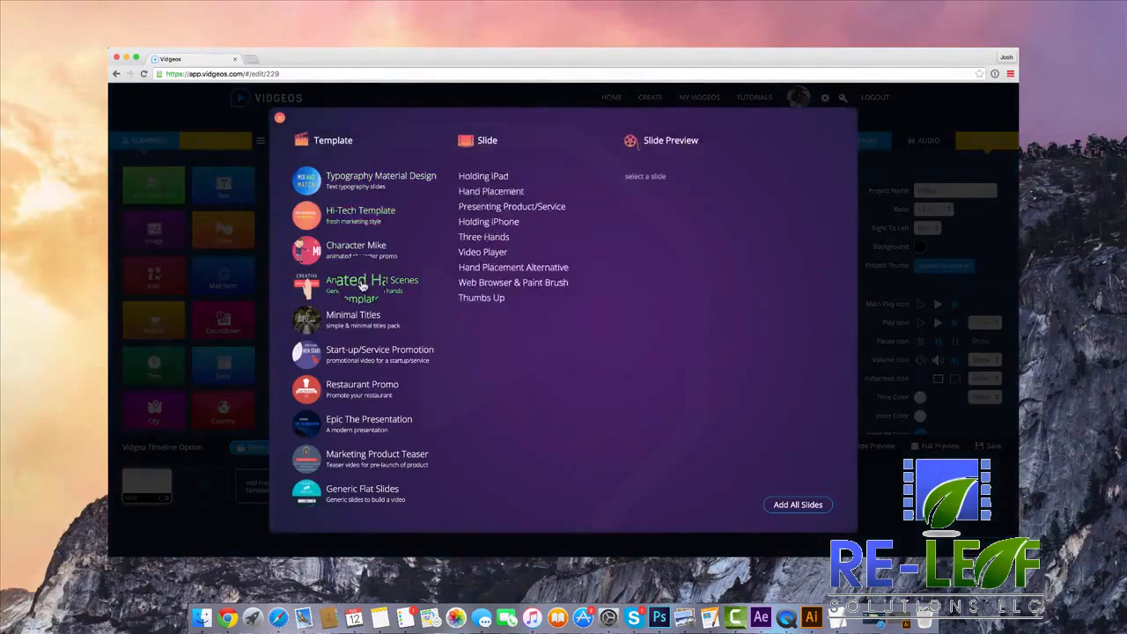
click(379, 213)
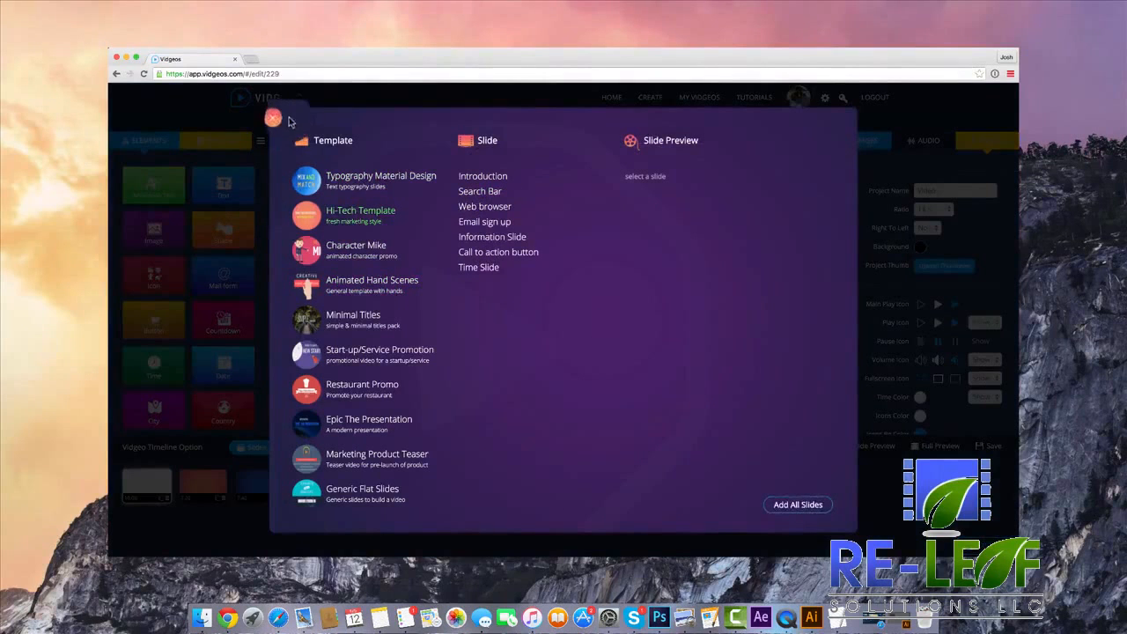
click(274, 118)
click(167, 498)
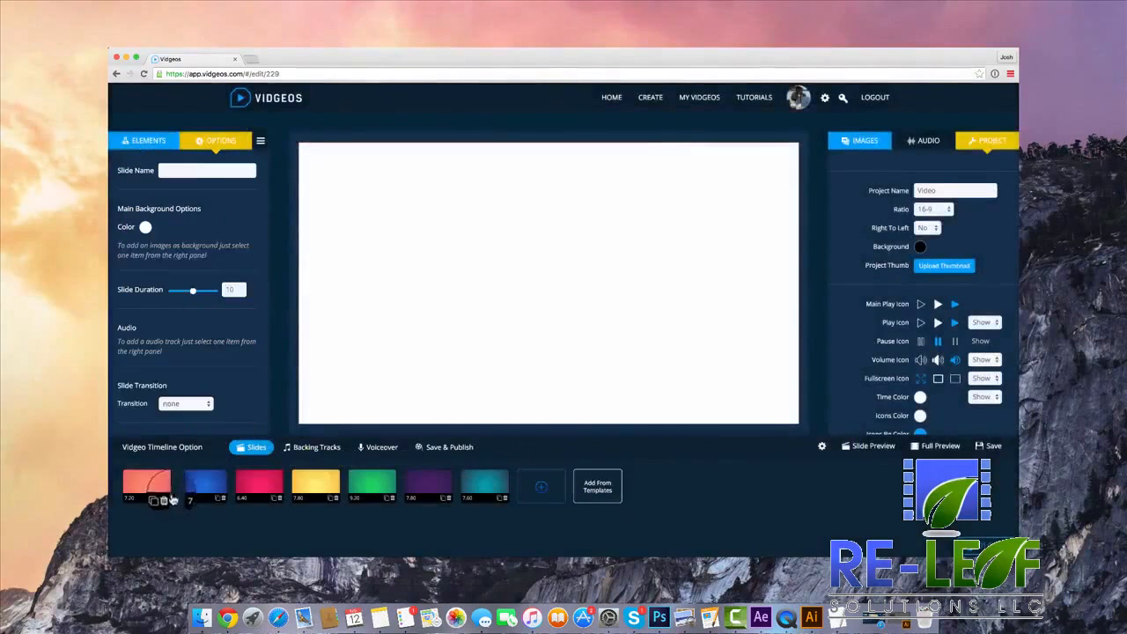
View several of the added template slides one after another on the canvas.
click(258, 487)
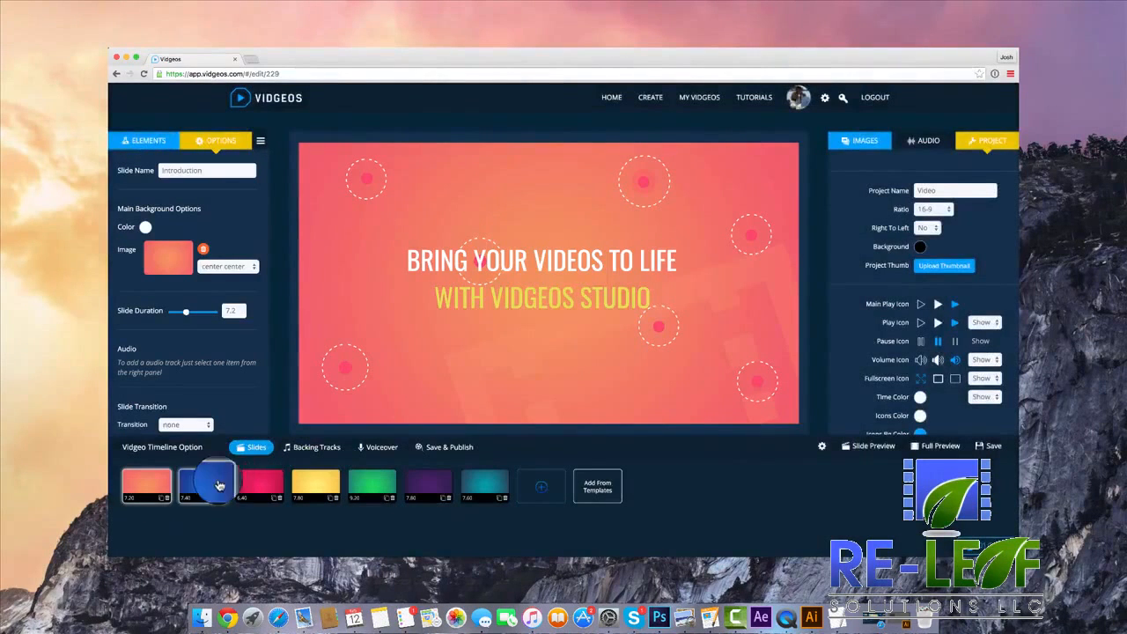
click(217, 486)
click(261, 486)
click(316, 484)
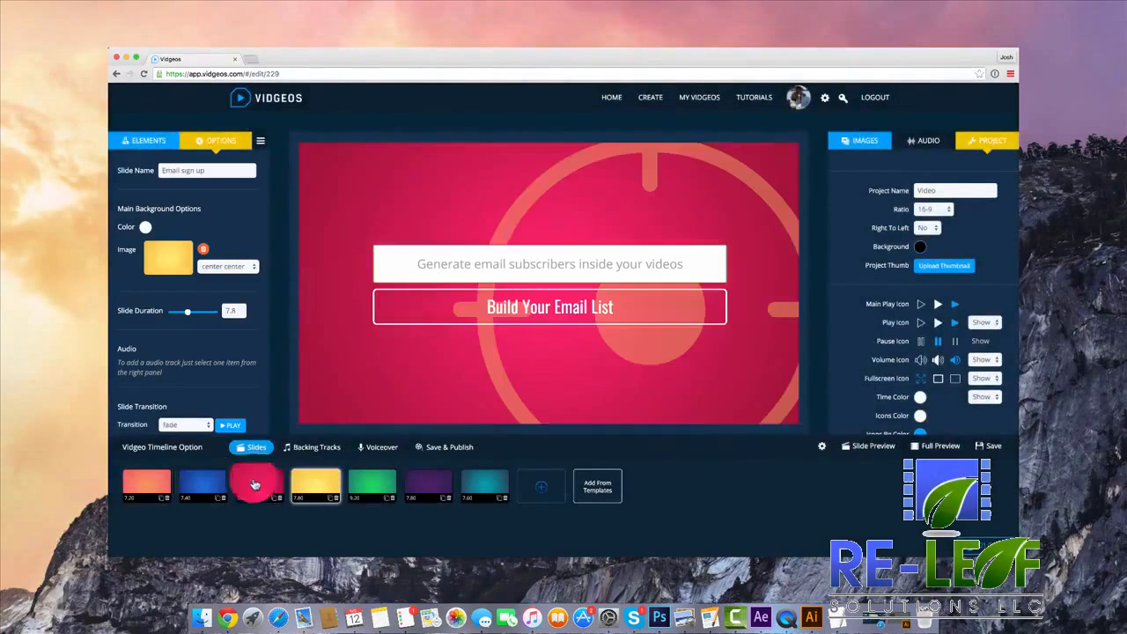
Replace the headline "BRING YOUR VIDEOS TO LIFE" on the Introduction slide with "CUSTOMISE ALL OF THIS TEXT".
click(146, 483)
click(502, 267)
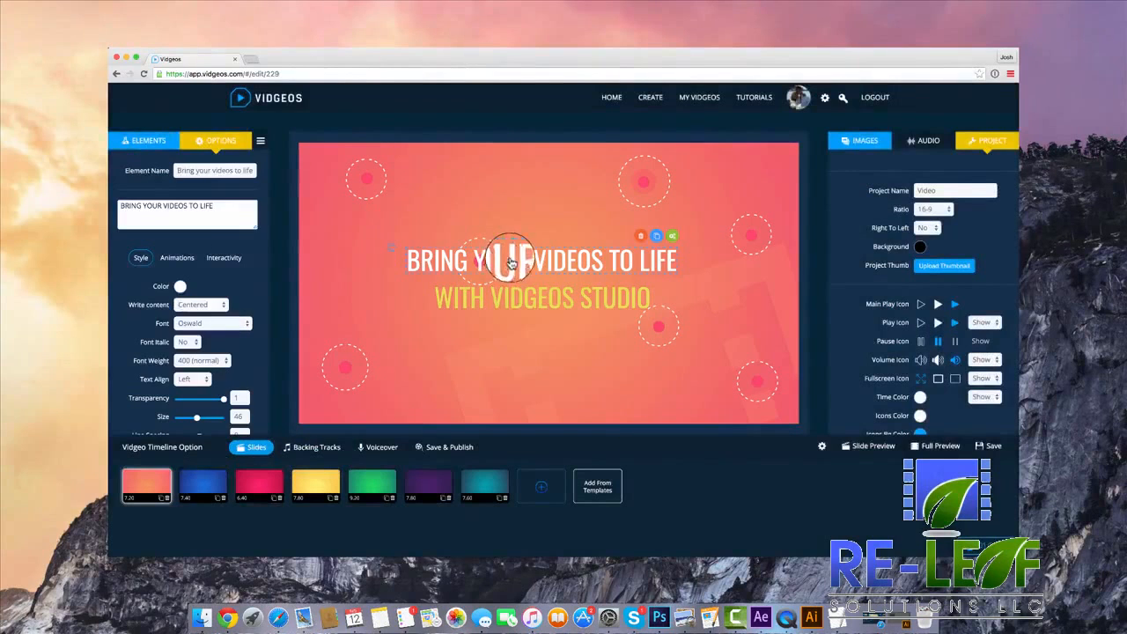
click(220, 210)
key(ctrl+a)
text(CUST)
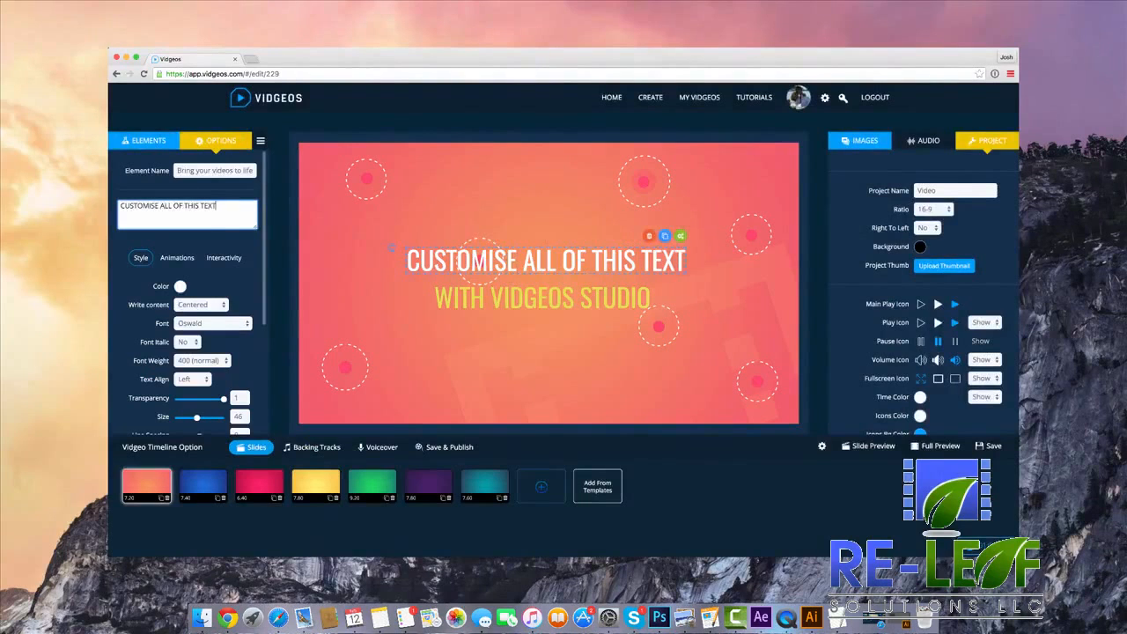
Set the headline's text size to 45 and look through the available fonts without choosing one.
scroll(201, 362, down, 1)
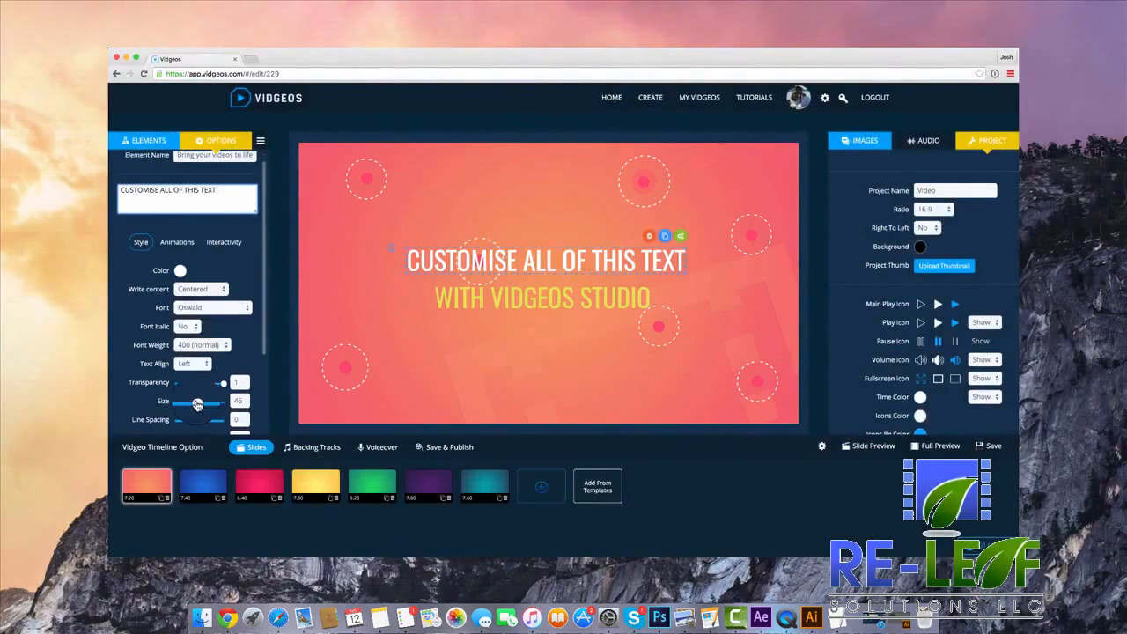
drag(197, 404, 198, 405)
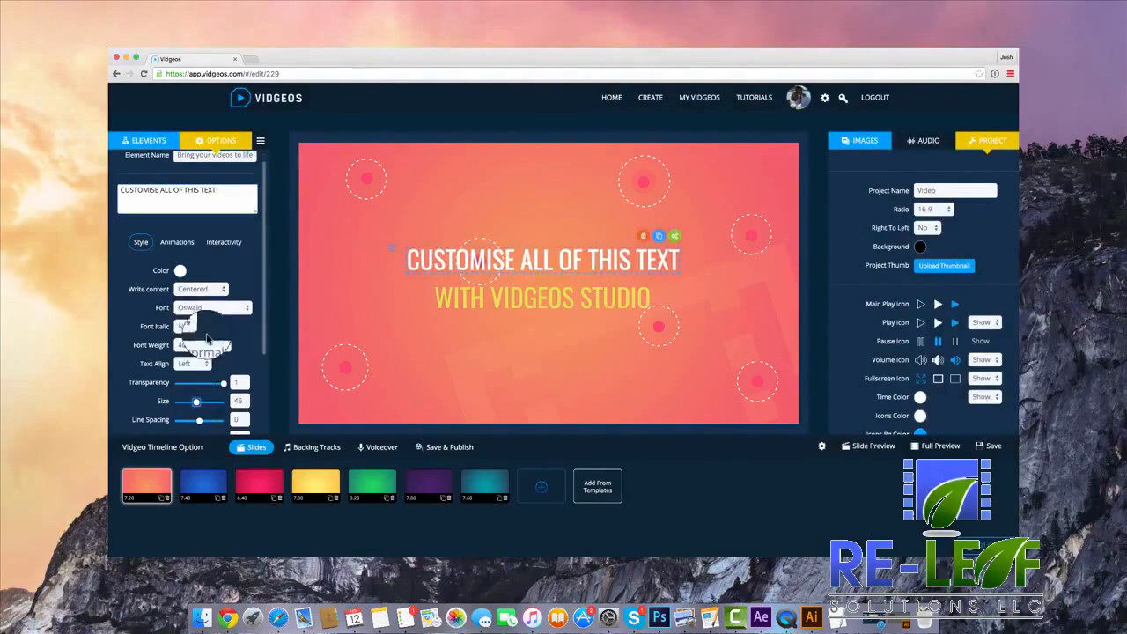
click(217, 310)
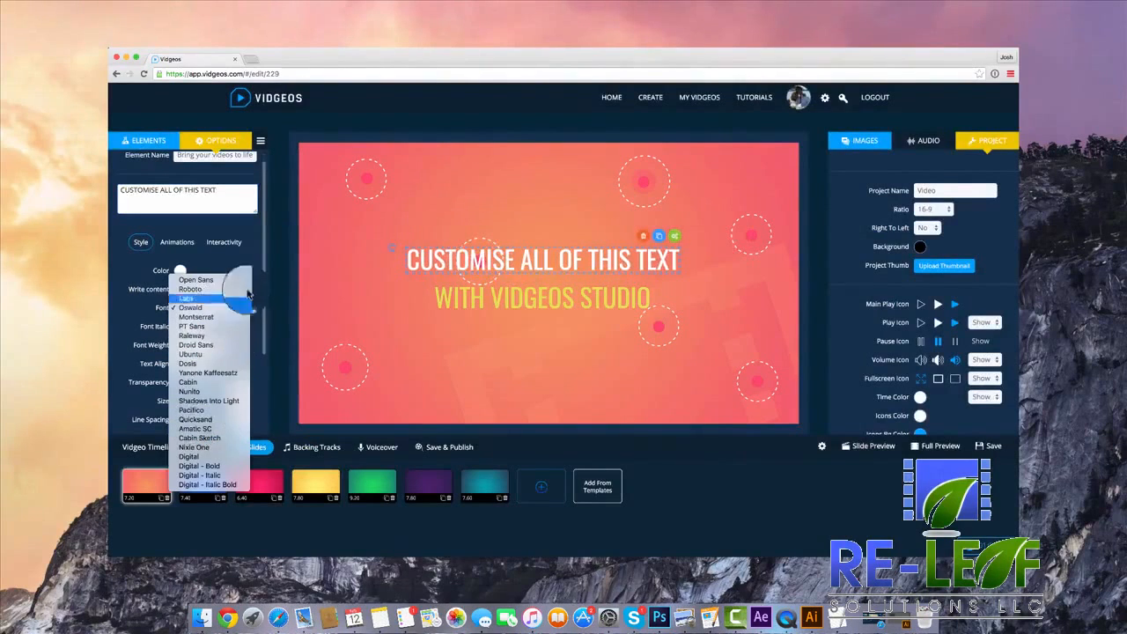
click(251, 263)
Try the springRight entrance effect on the headline, return it to pinBottom and preview the animation.
click(177, 241)
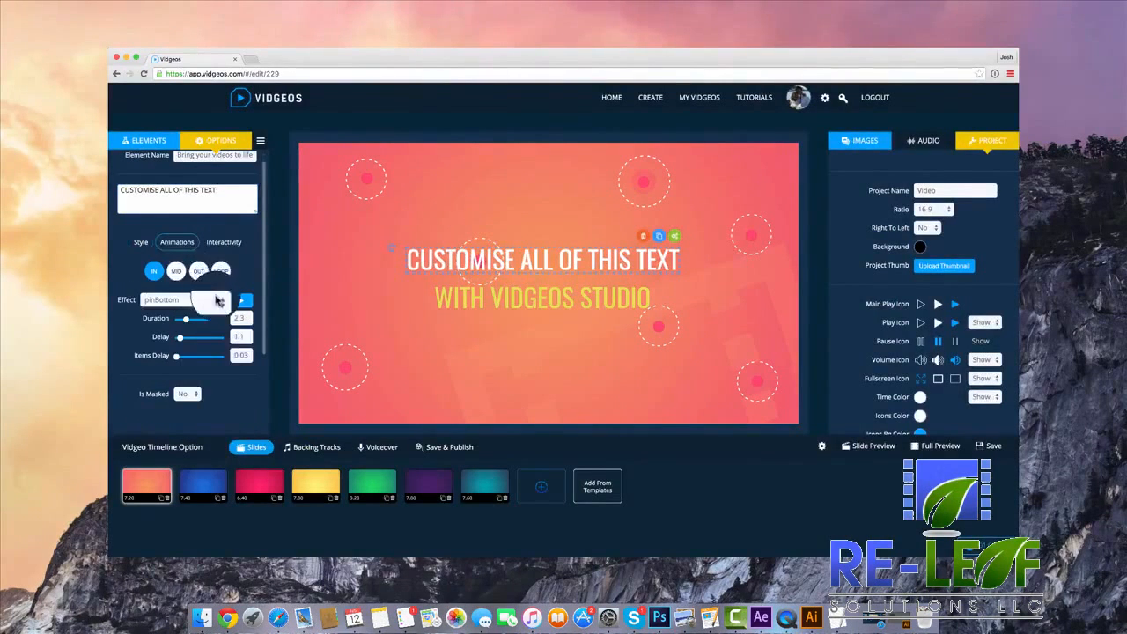
click(216, 300)
click(215, 328)
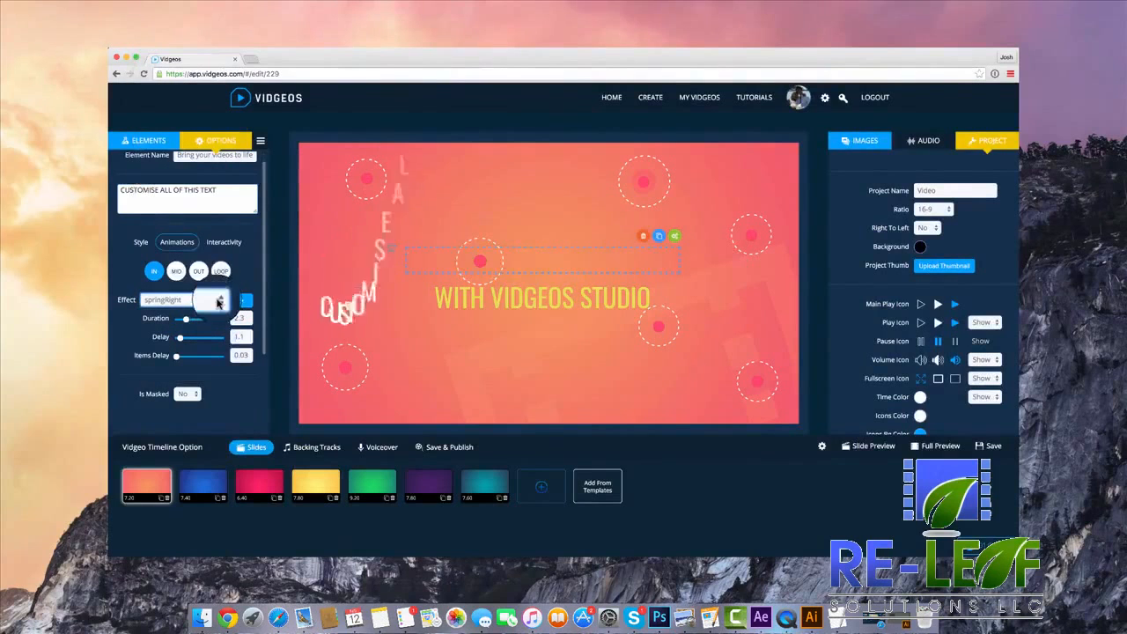
click(216, 300)
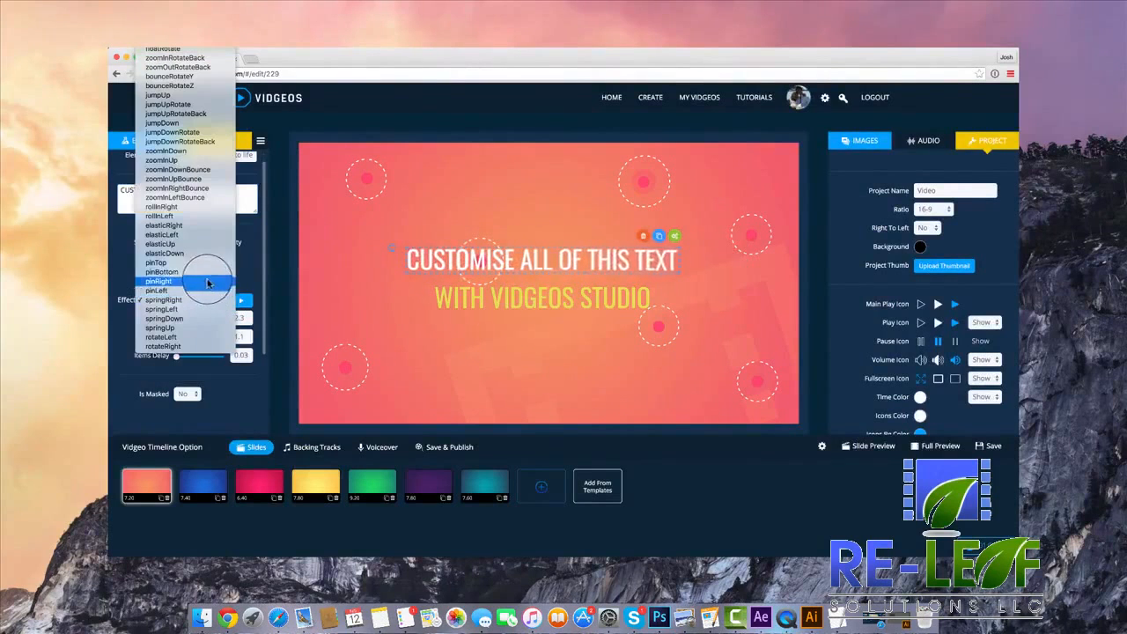
click(204, 272)
click(239, 304)
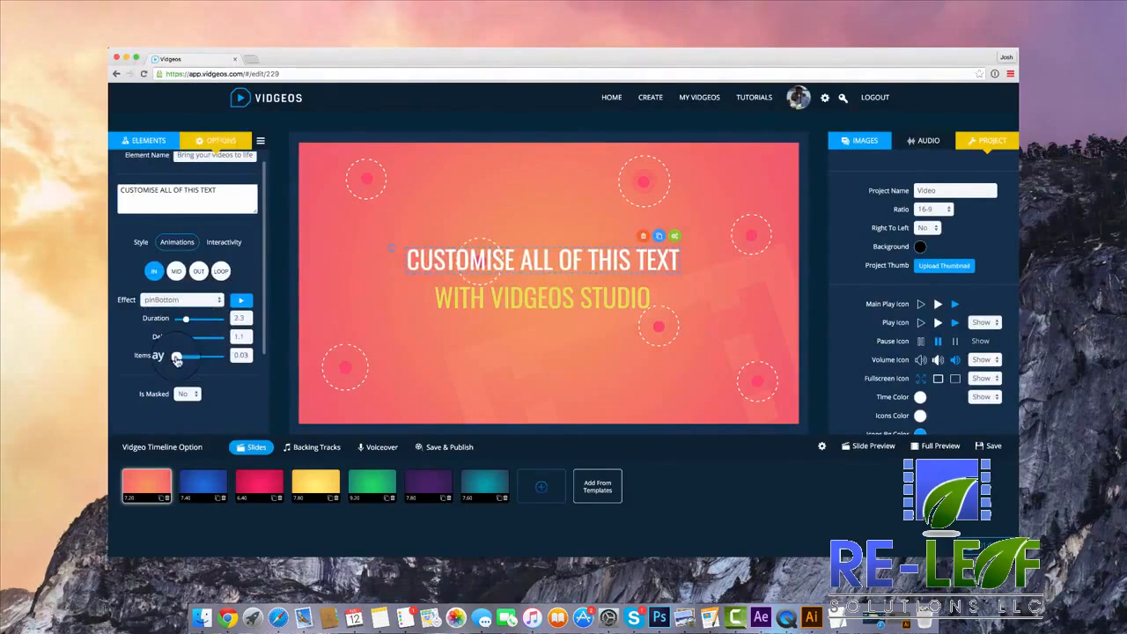
Set the headline's items delay to 0.04, mask it with a padding of 10 and preview the entrance animation.
click(181, 359)
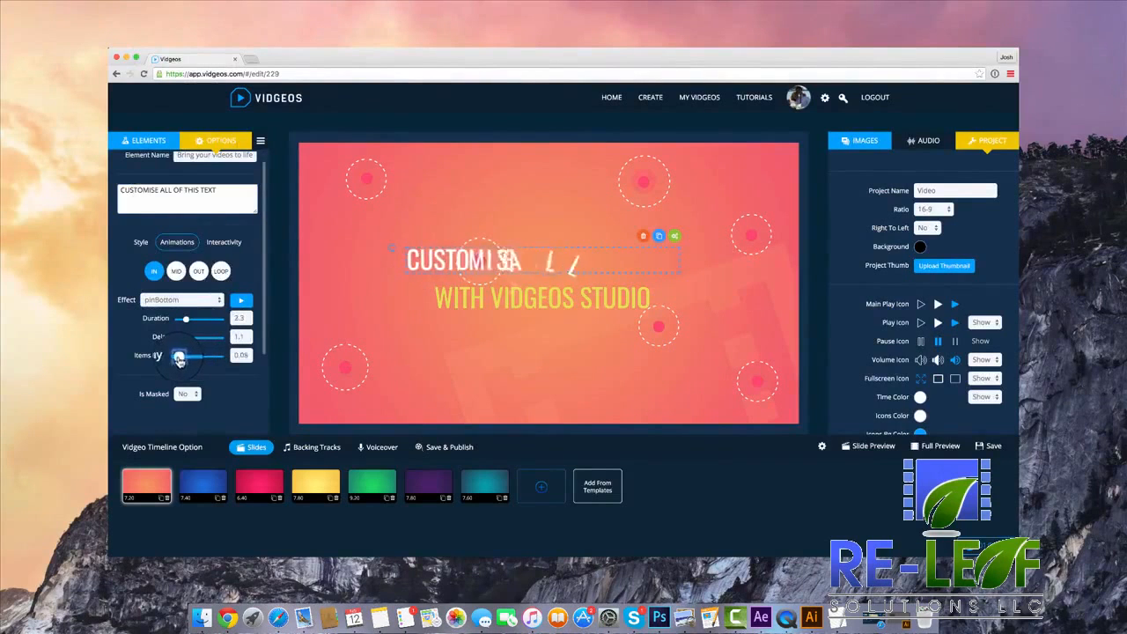
drag(177, 359, 177, 359)
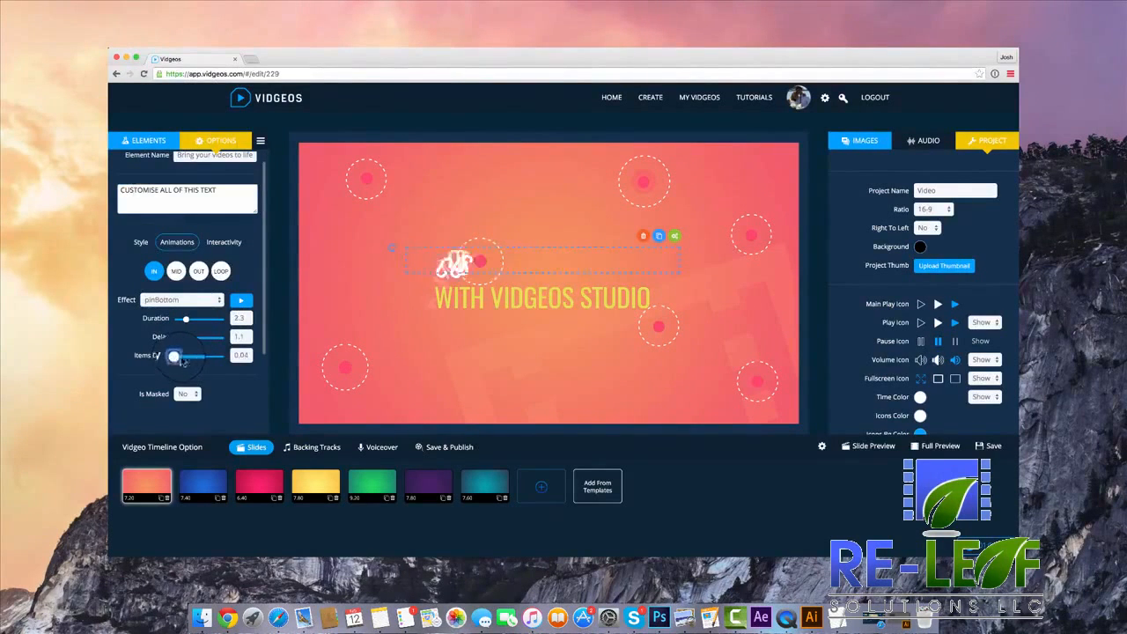
click(191, 389)
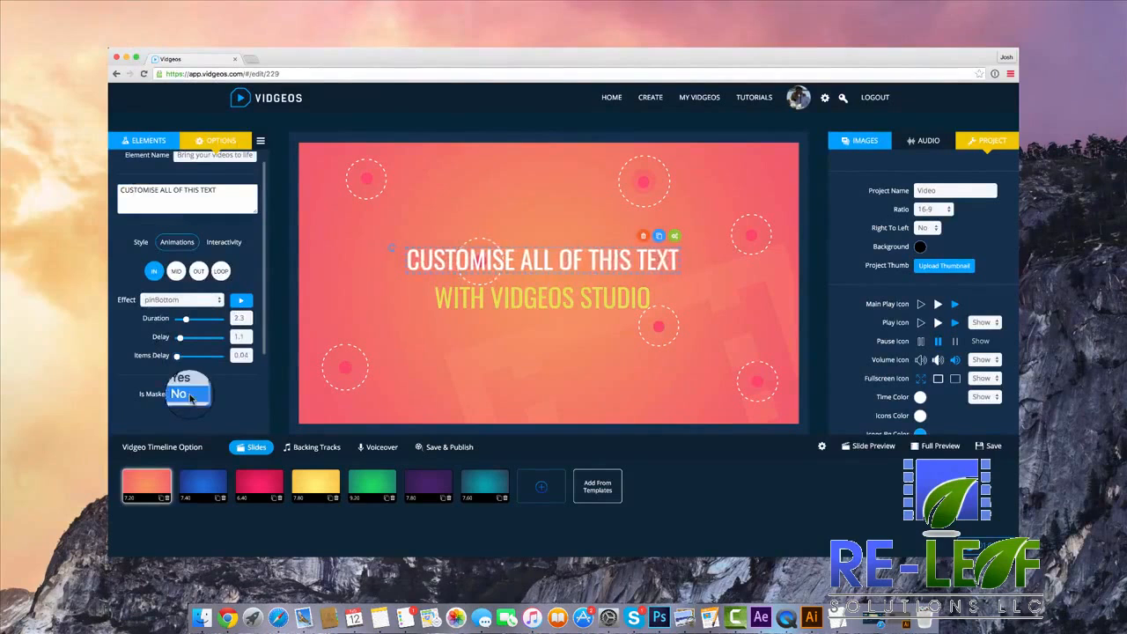
click(203, 380)
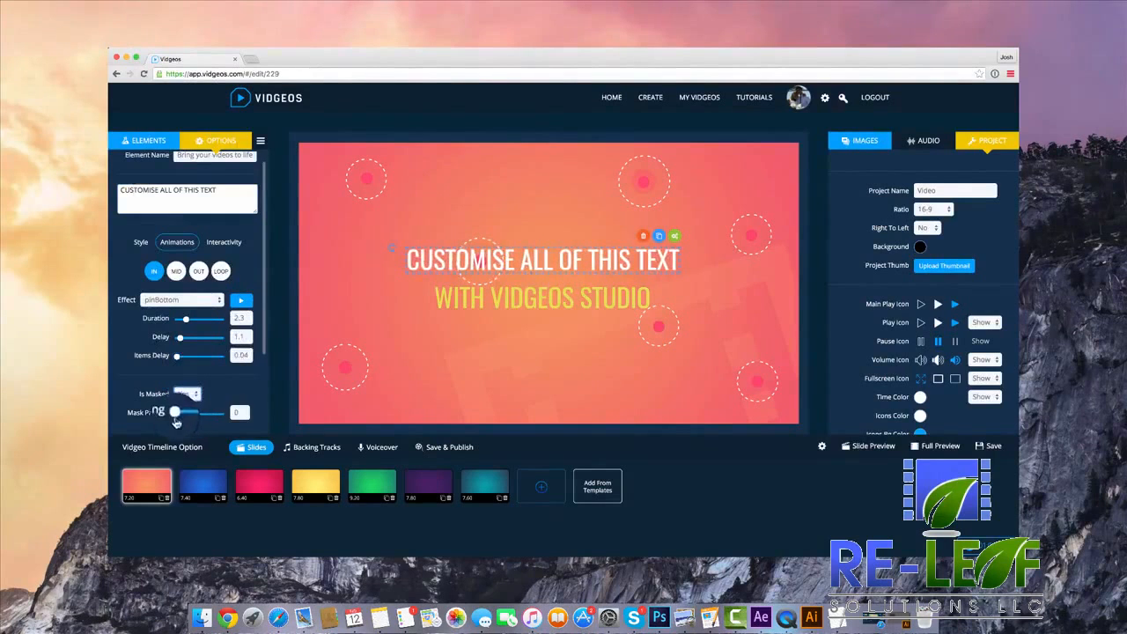
drag(186, 423, 188, 421)
click(241, 301)
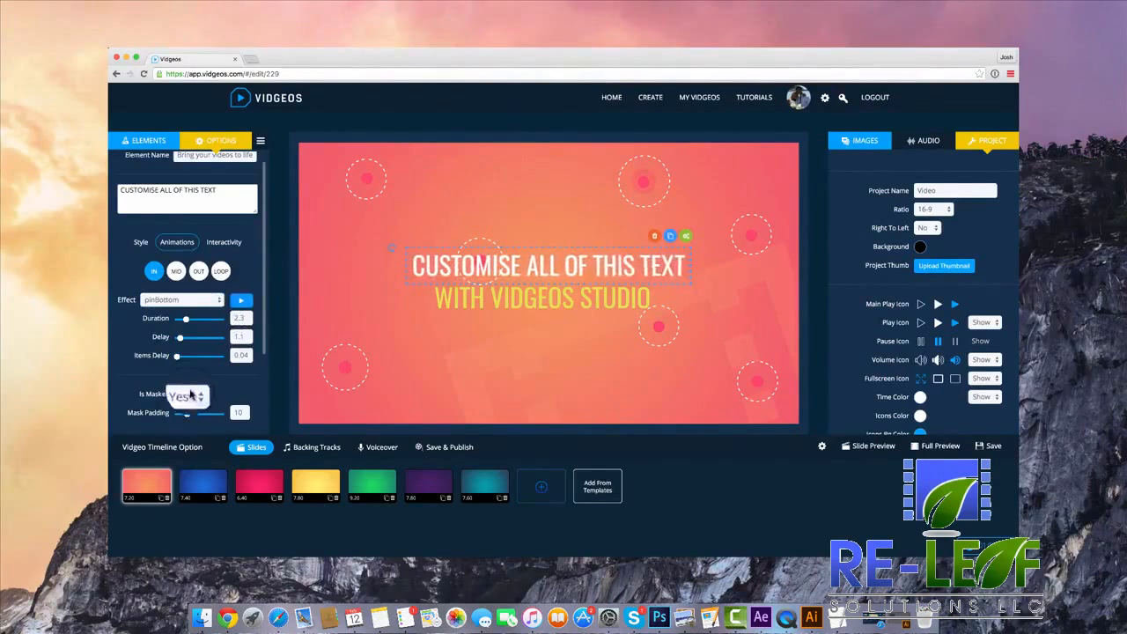
Set the headline's entrance effect to diveSwing and turn its masking off.
click(192, 299)
scroll(181, 154, up, 5)
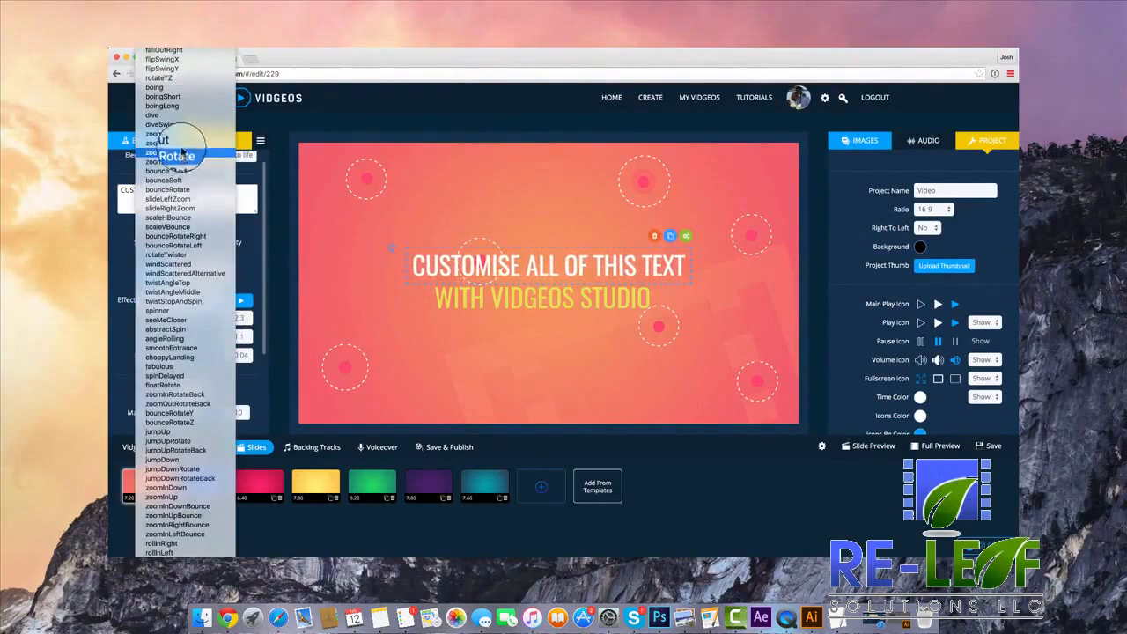
click(159, 124)
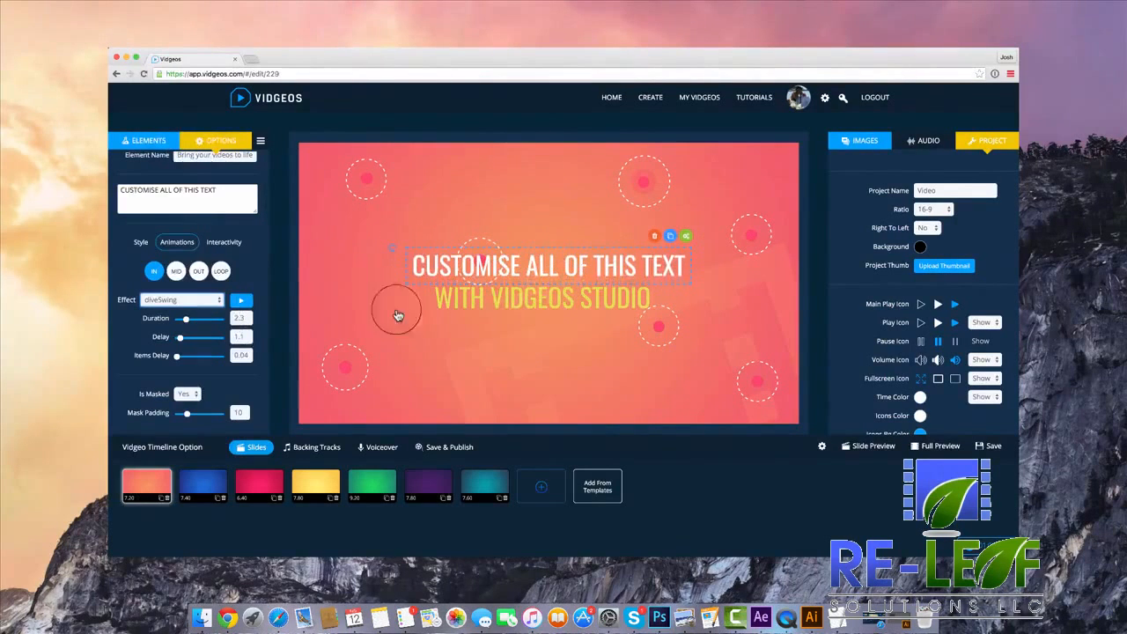
click(187, 394)
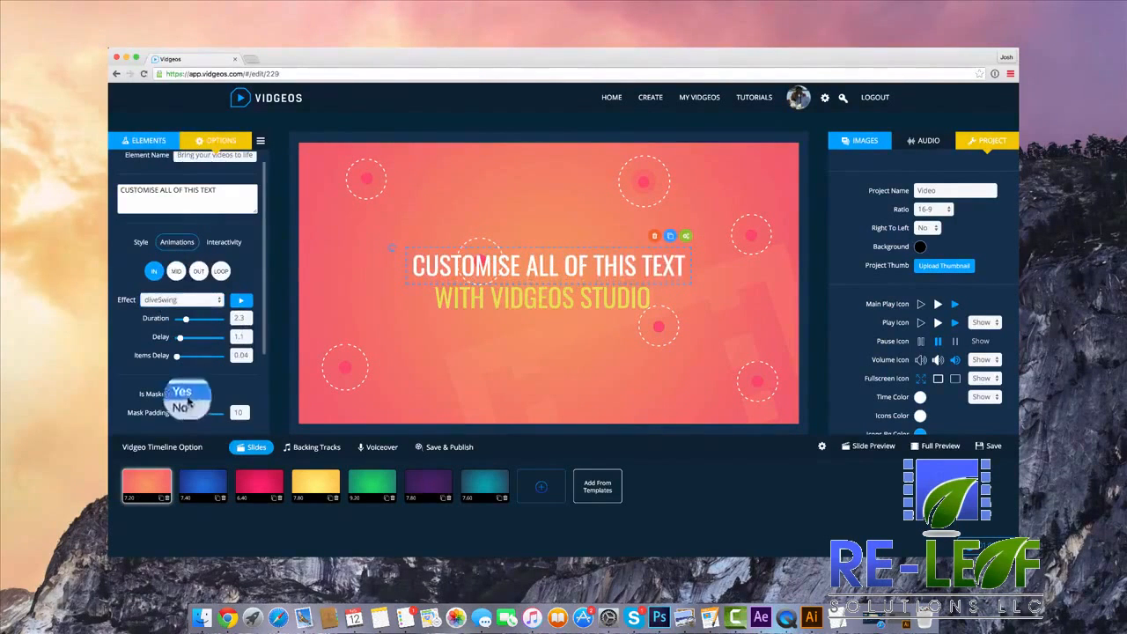
click(181, 407)
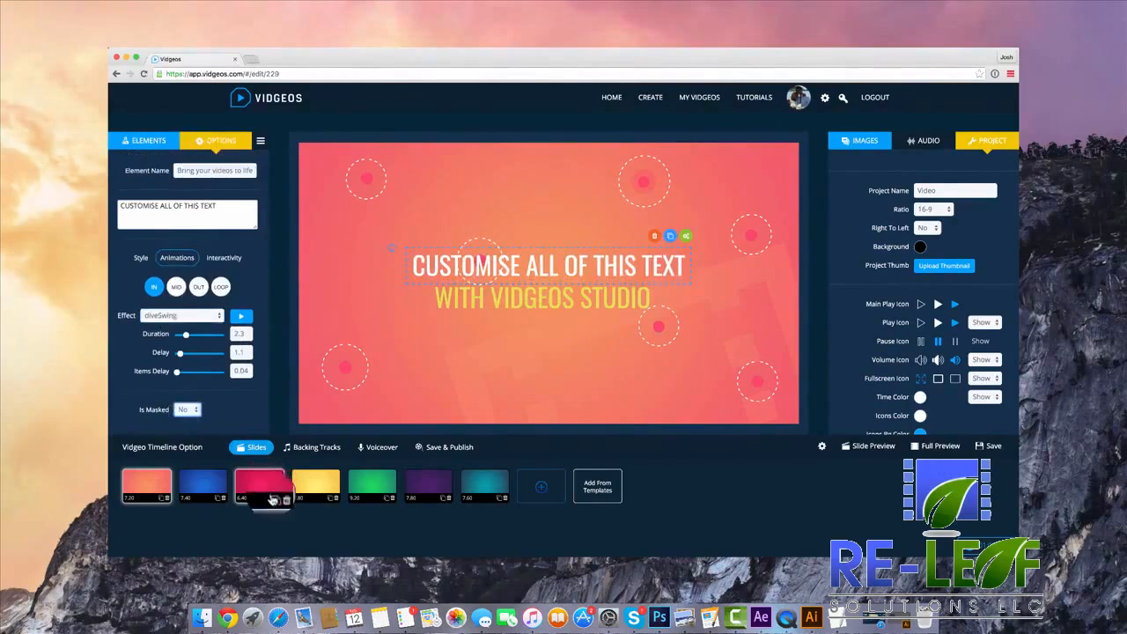
Delete every slide from the timeline, including the Introduction slide.
click(272, 499)
click(280, 499)
click(280, 500)
click(280, 500)
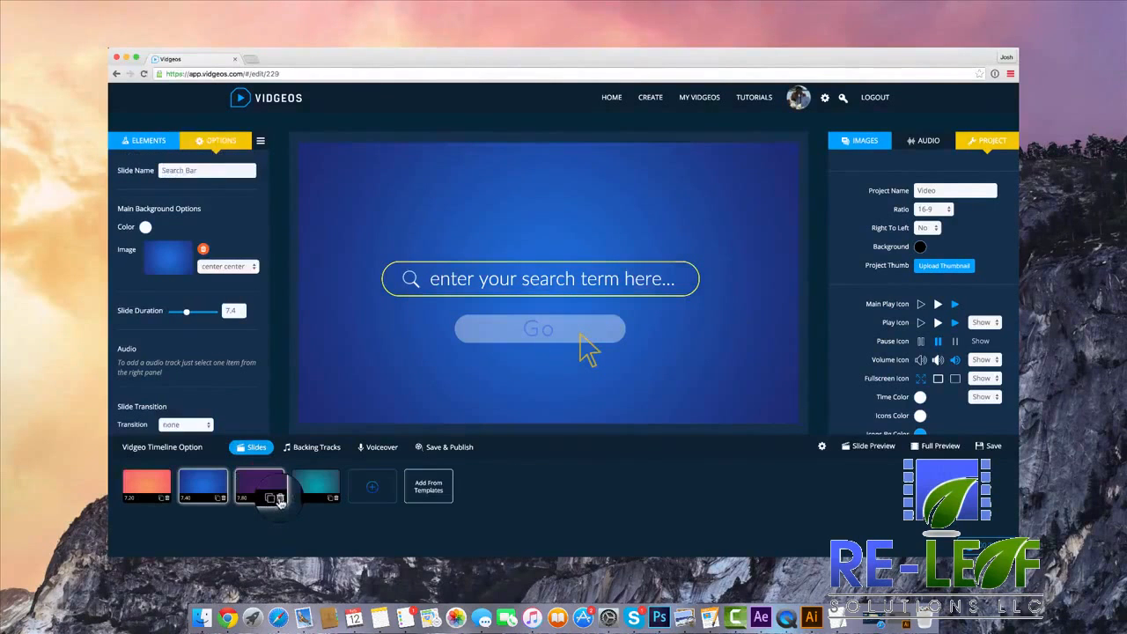
click(280, 500)
click(280, 500)
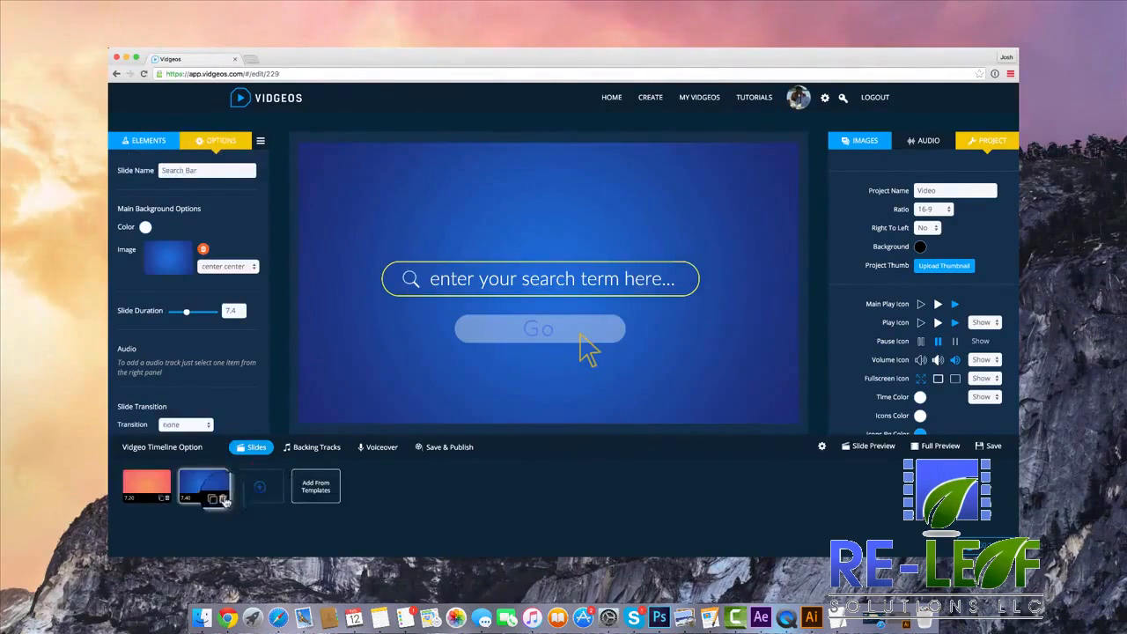
click(222, 499)
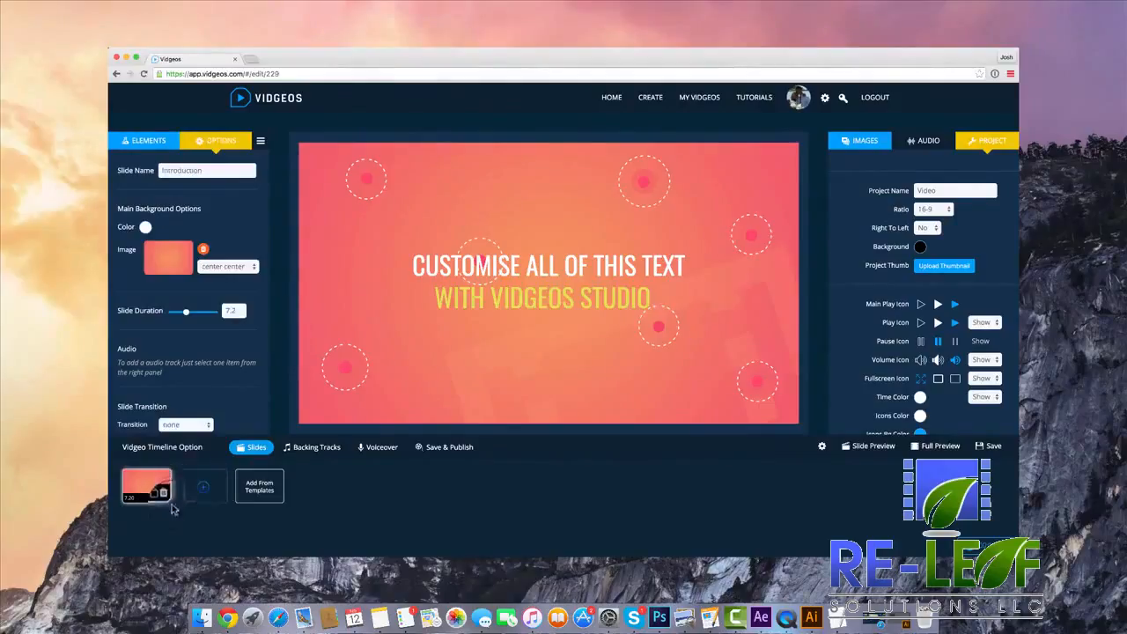
click(166, 499)
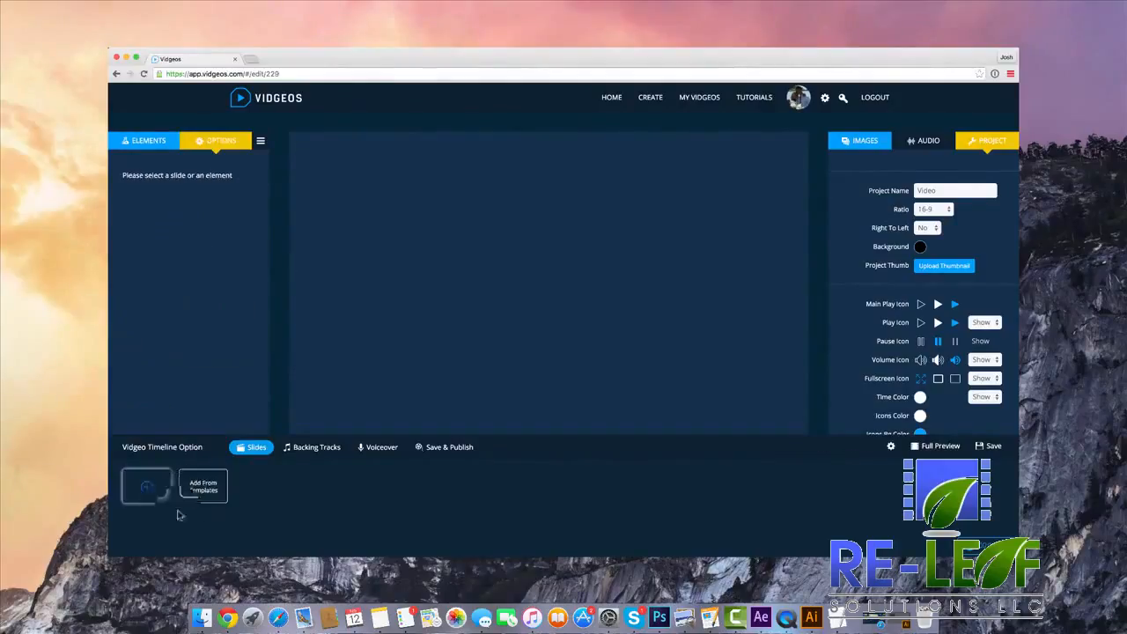
Add a blank slide to the empty timeline and set its background colour to a medium blue.
click(148, 487)
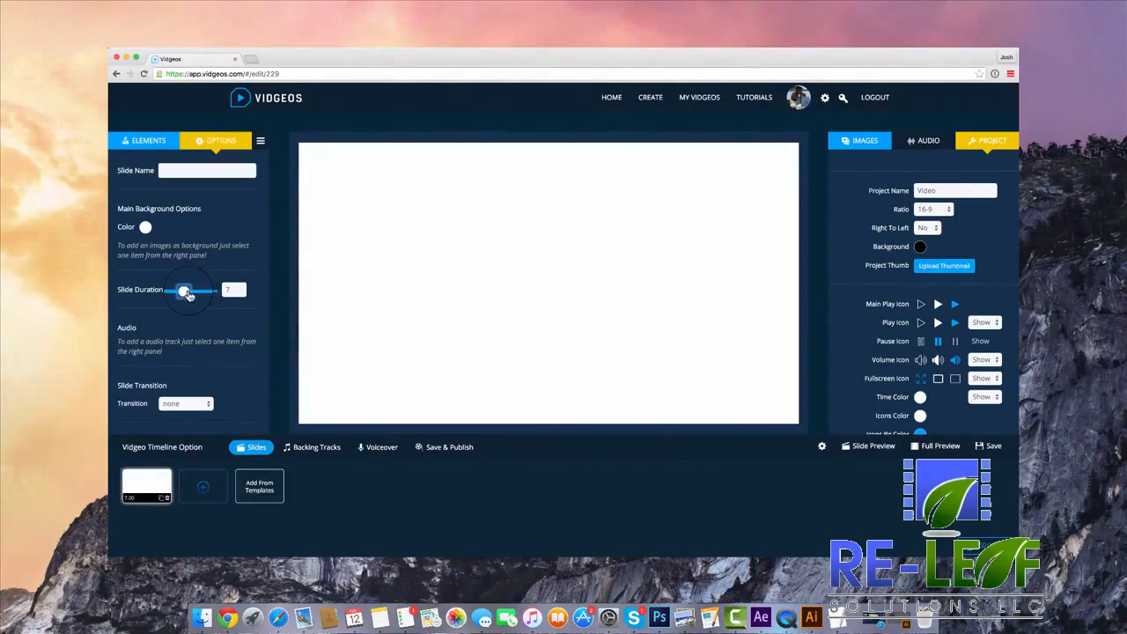
click(145, 226)
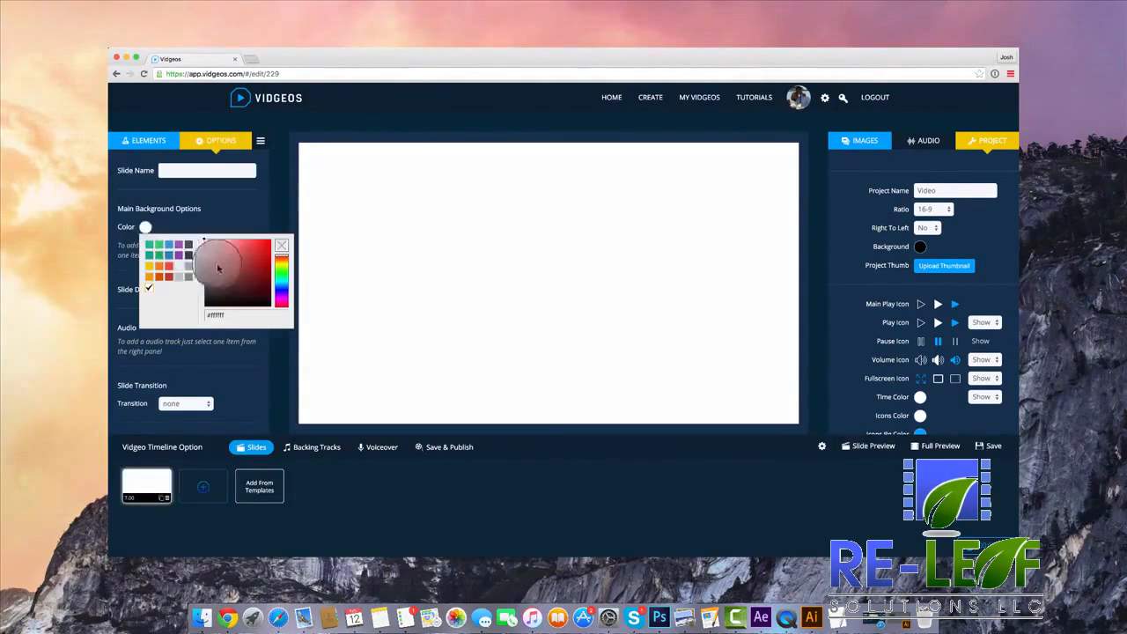
drag(238, 264, 284, 285)
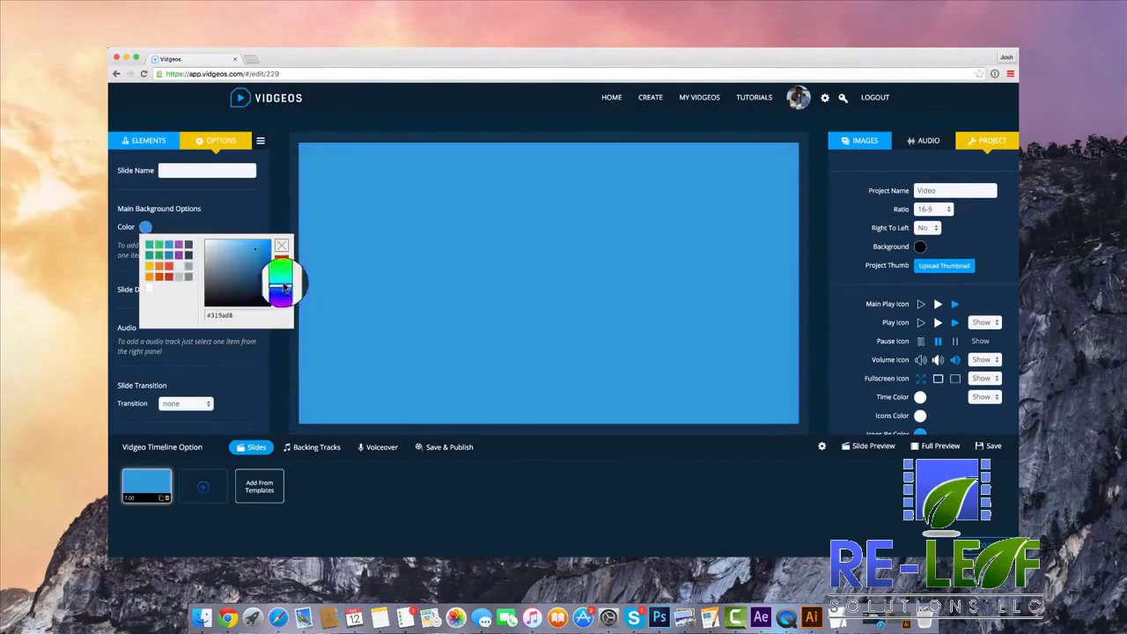
click(221, 201)
Try different transitions on the blue slide, including fallOutTop, and reset the transition to none.
scroll(222, 217, down, 2)
scroll(221, 218, down, 1)
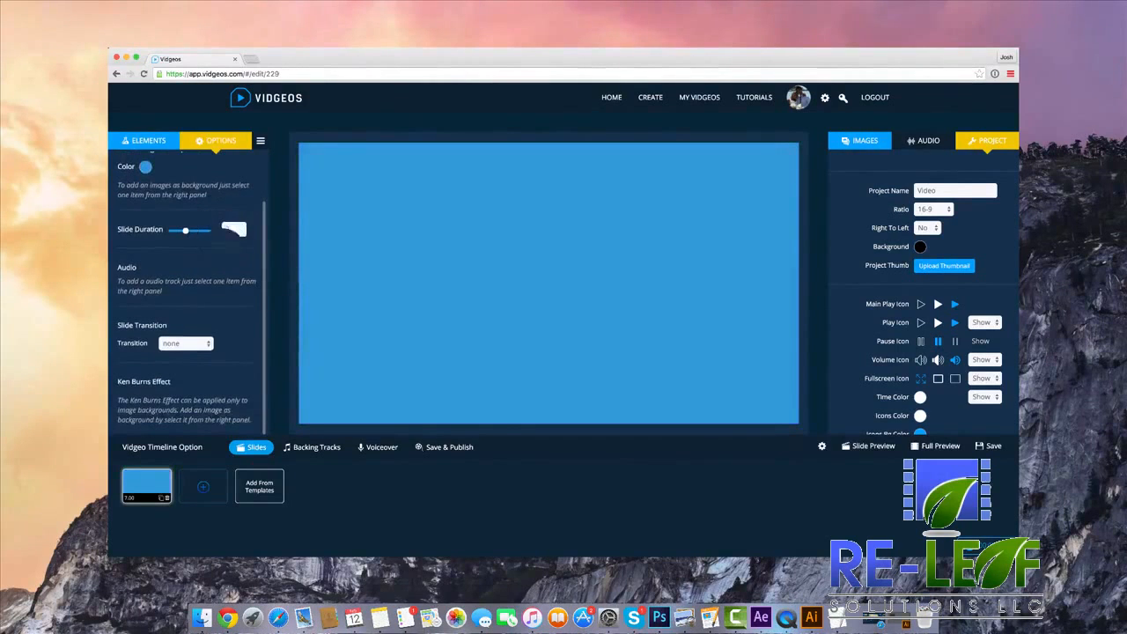
click(208, 342)
click(202, 395)
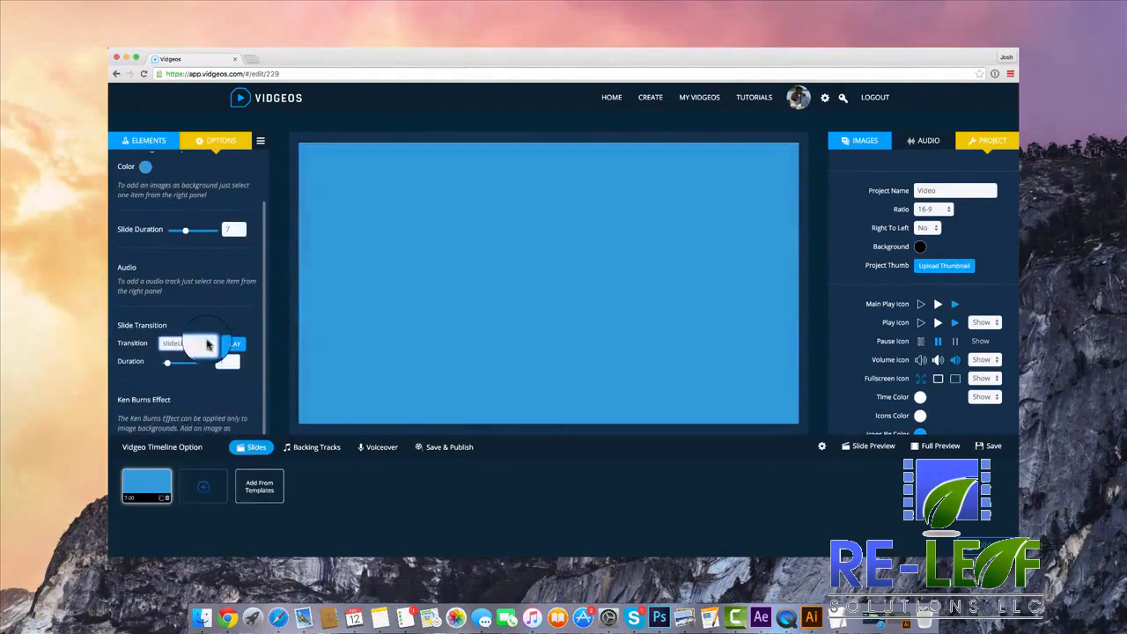
click(208, 343)
click(204, 408)
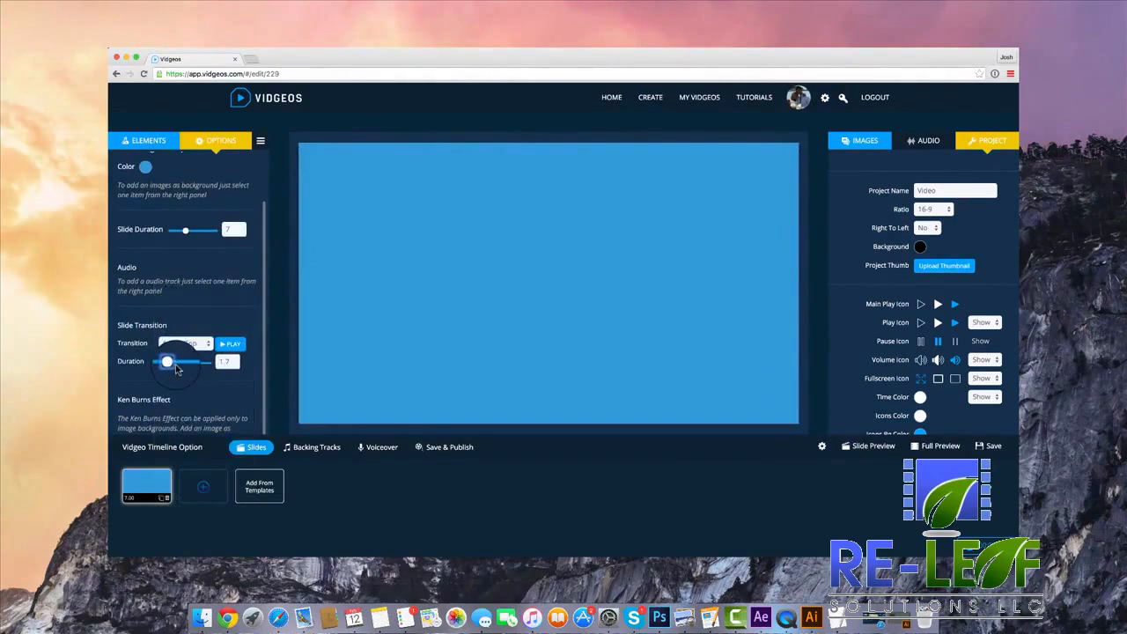
click(203, 342)
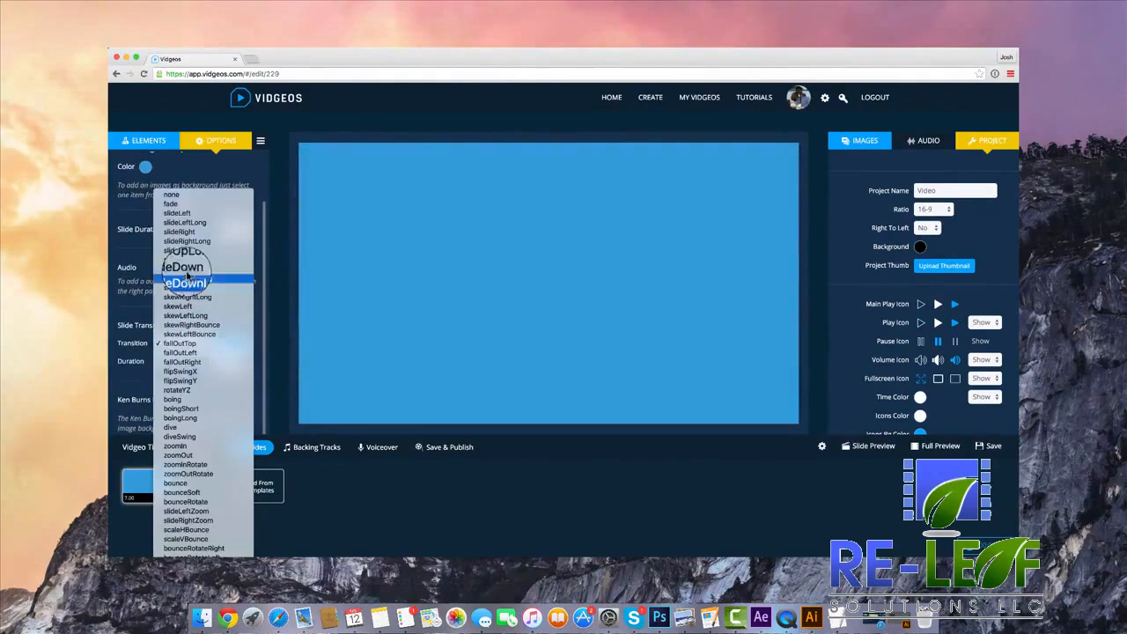
click(172, 194)
Add an animated text element near the middle of the blue slide and change its text to "HELLO".
click(148, 140)
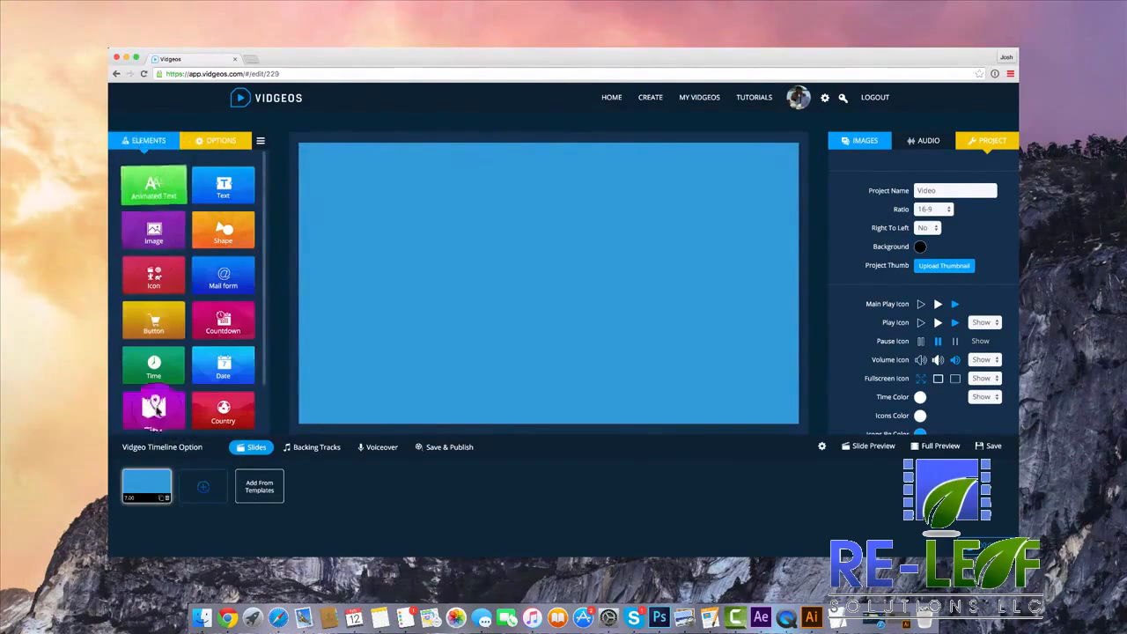
click(152, 182)
drag(496, 213, 538, 265)
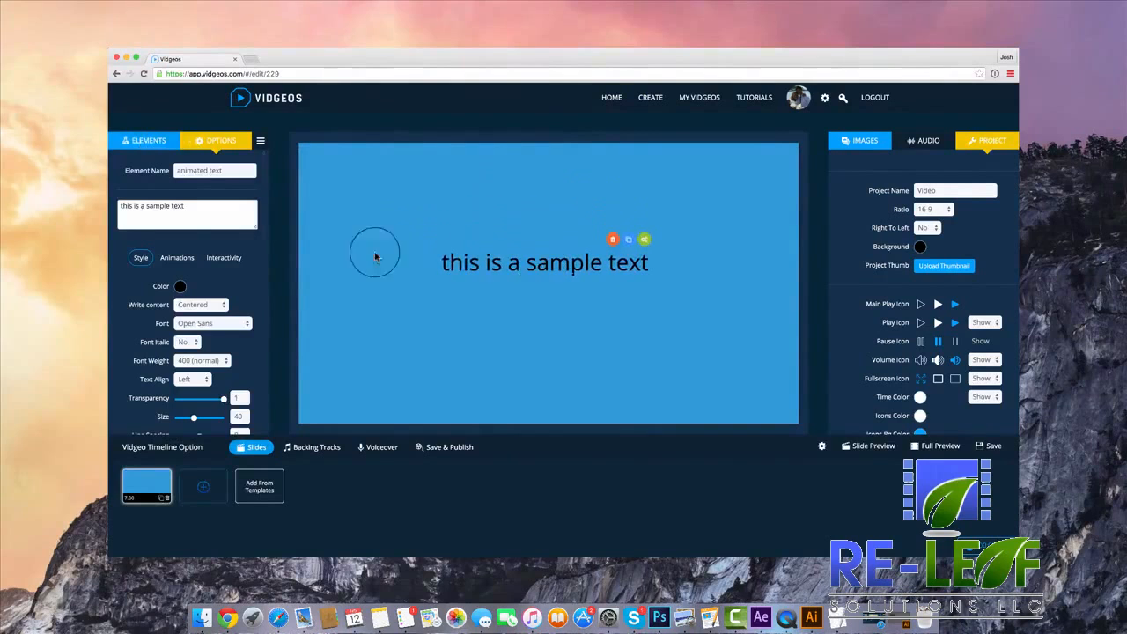
double_click(157, 205)
text(HELLO)
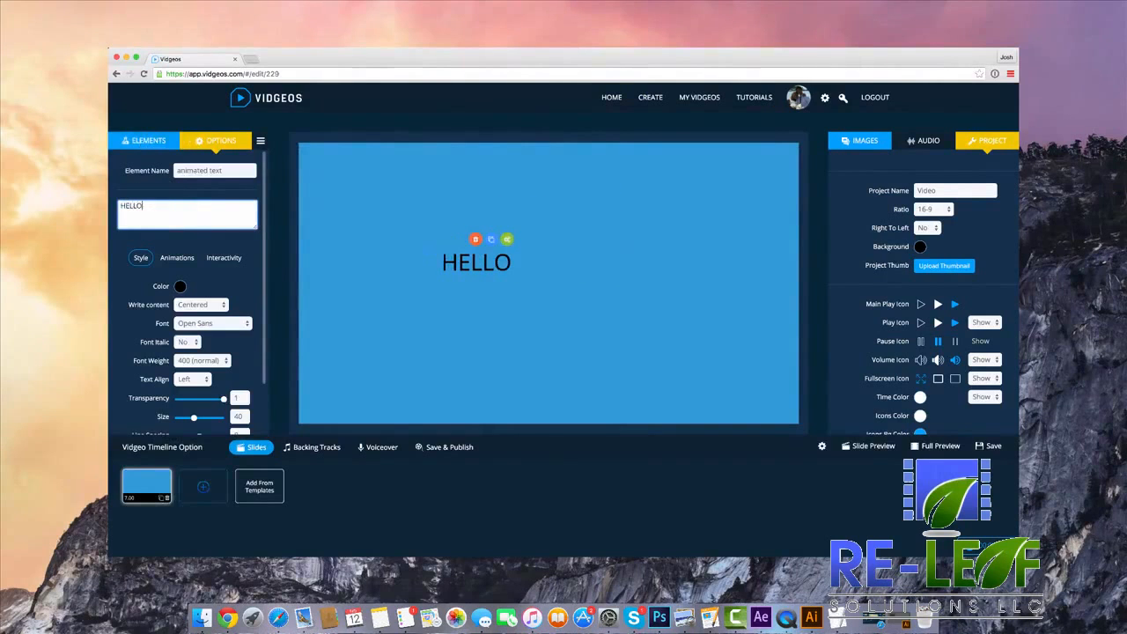
Format HELLO in white Oswald with size 83 and font weight 100, and reposition it near the slide's centre.
click(203, 328)
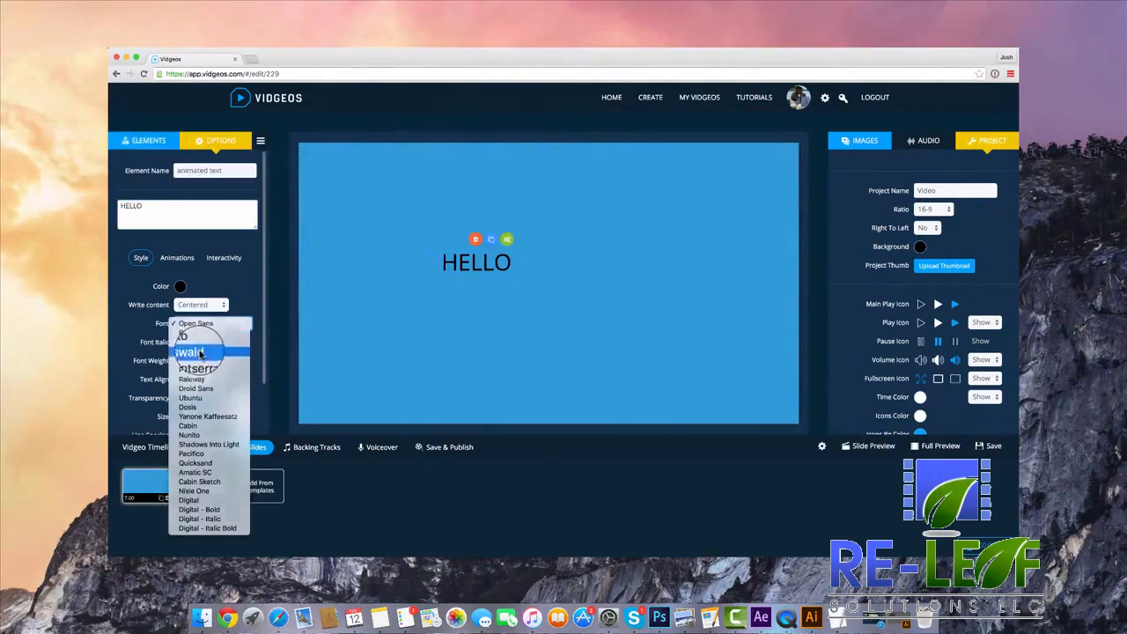
click(201, 352)
drag(194, 419, 215, 417)
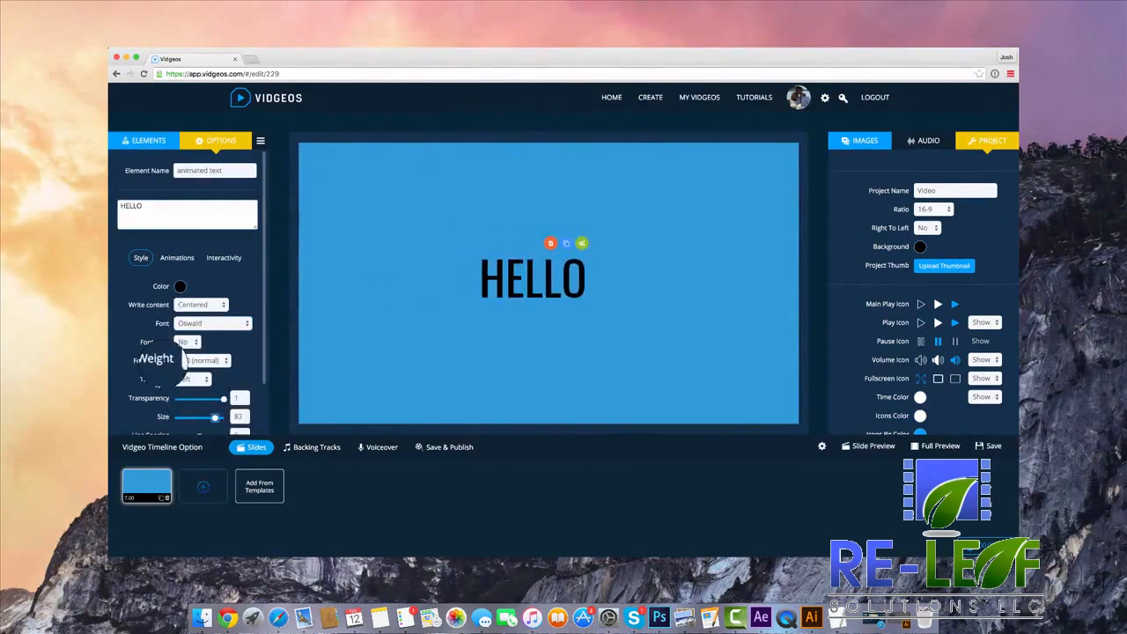
click(191, 335)
click(180, 286)
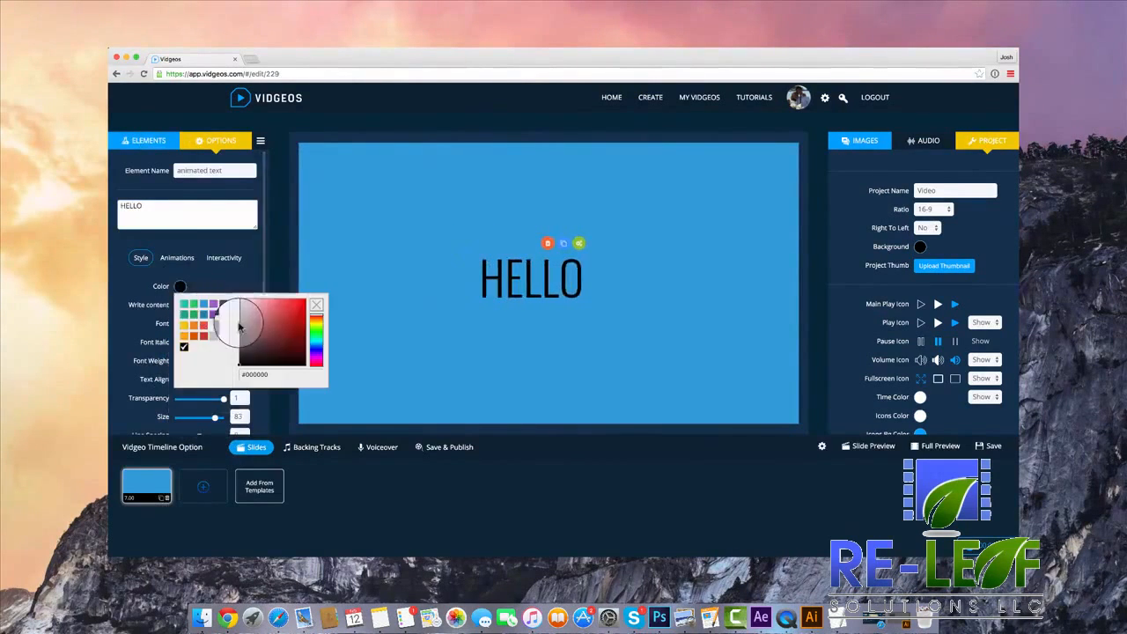
click(248, 297)
click(597, 288)
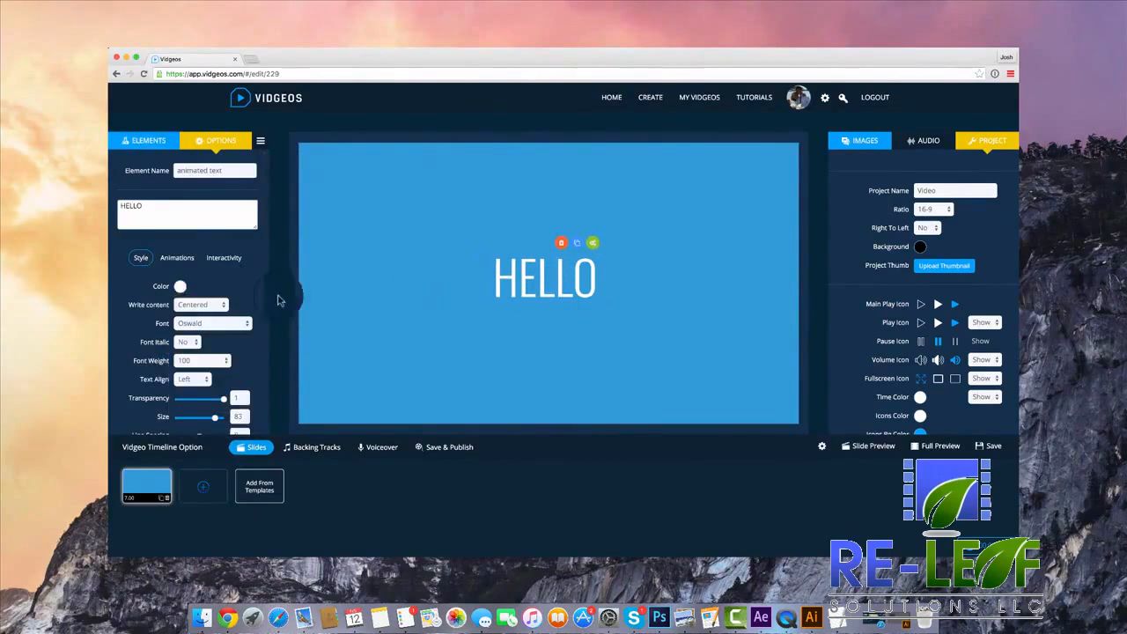
Give HELLO the slideUpLong entrance effect and the slideTopLong exit effect.
click(179, 258)
click(213, 319)
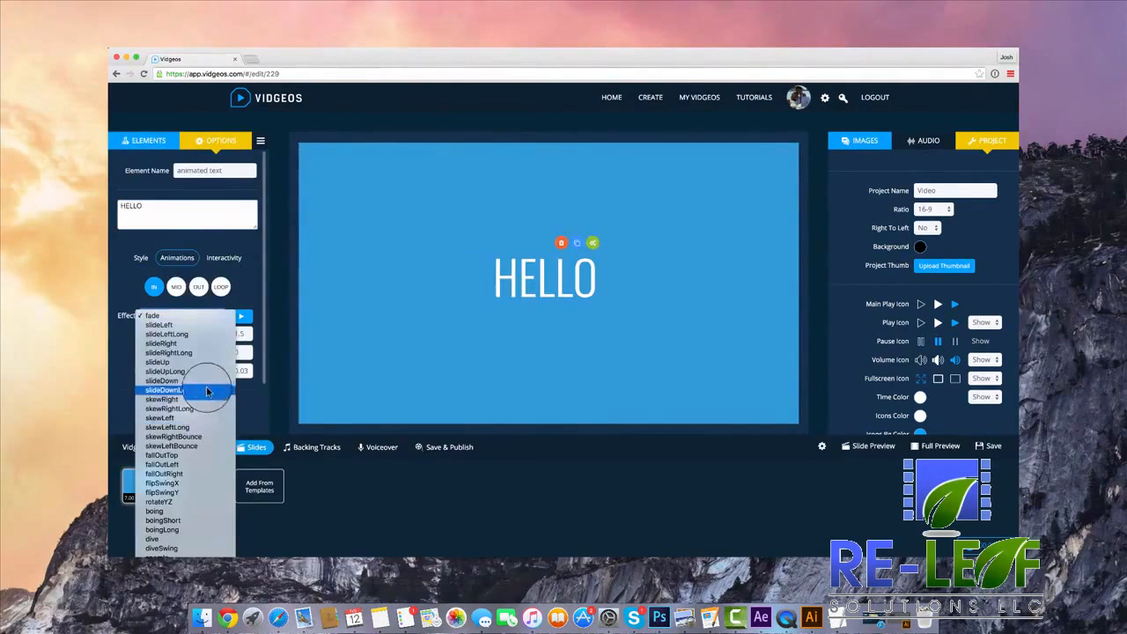
click(203, 374)
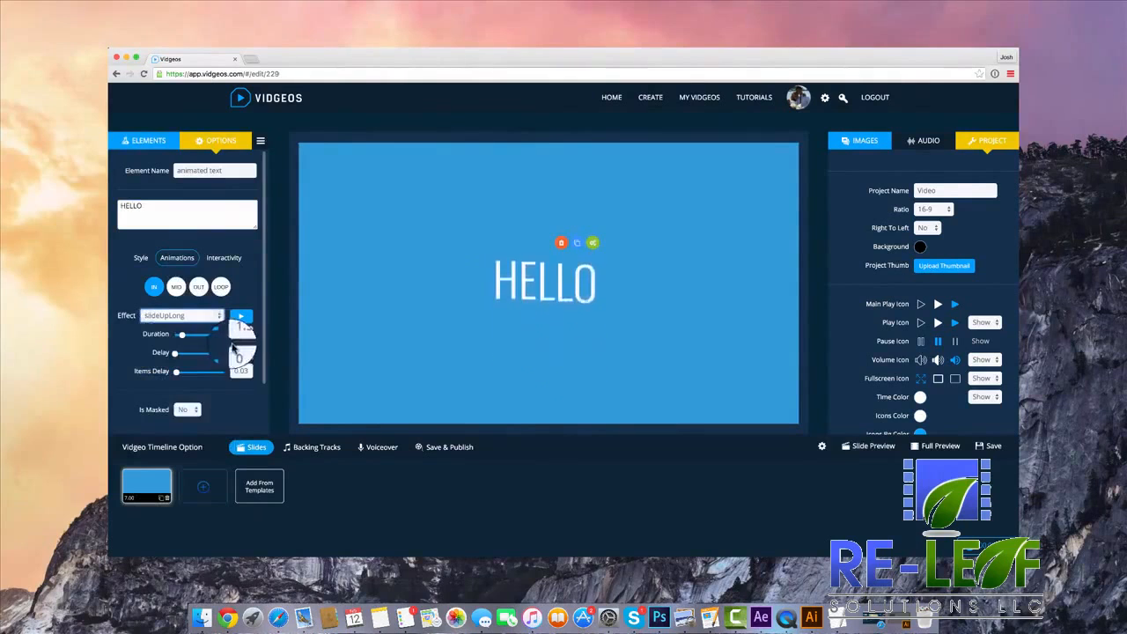
click(198, 286)
click(195, 330)
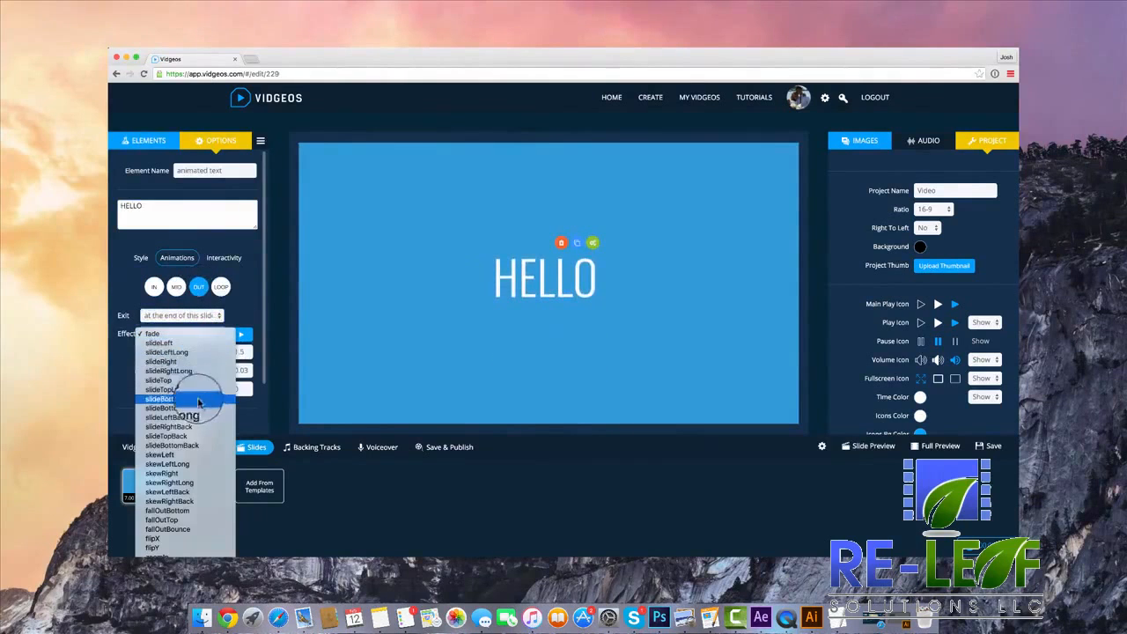
click(220, 366)
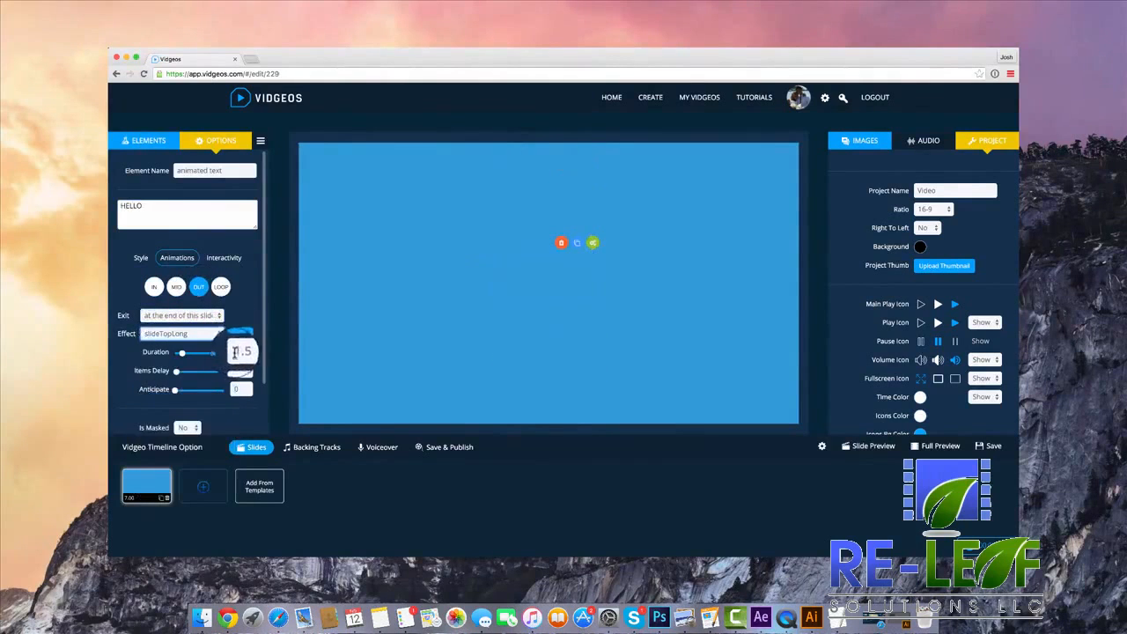
Try the shakeRotate and flash loop effects on HELLO and reset its loop effect to none.
click(221, 289)
click(196, 319)
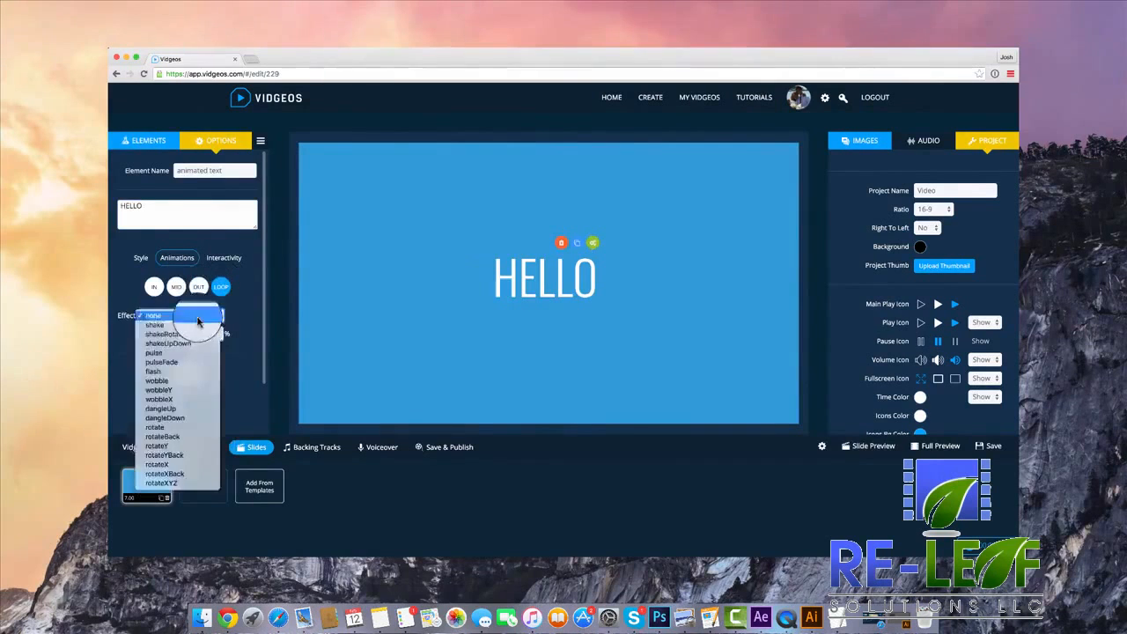
click(197, 322)
click(194, 319)
click(205, 326)
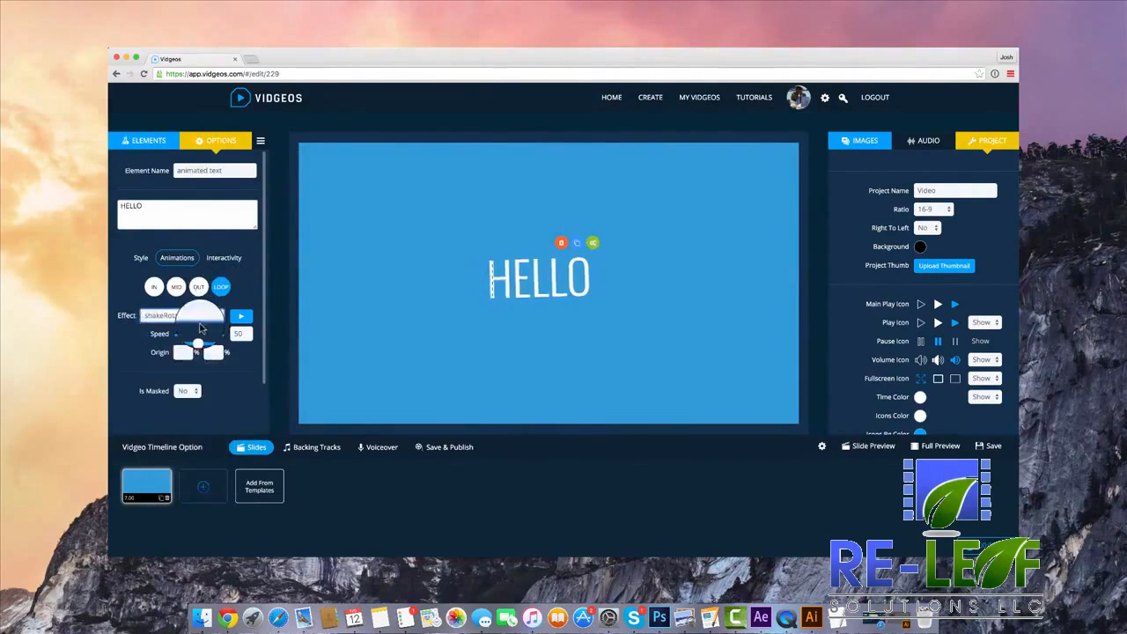
click(196, 317)
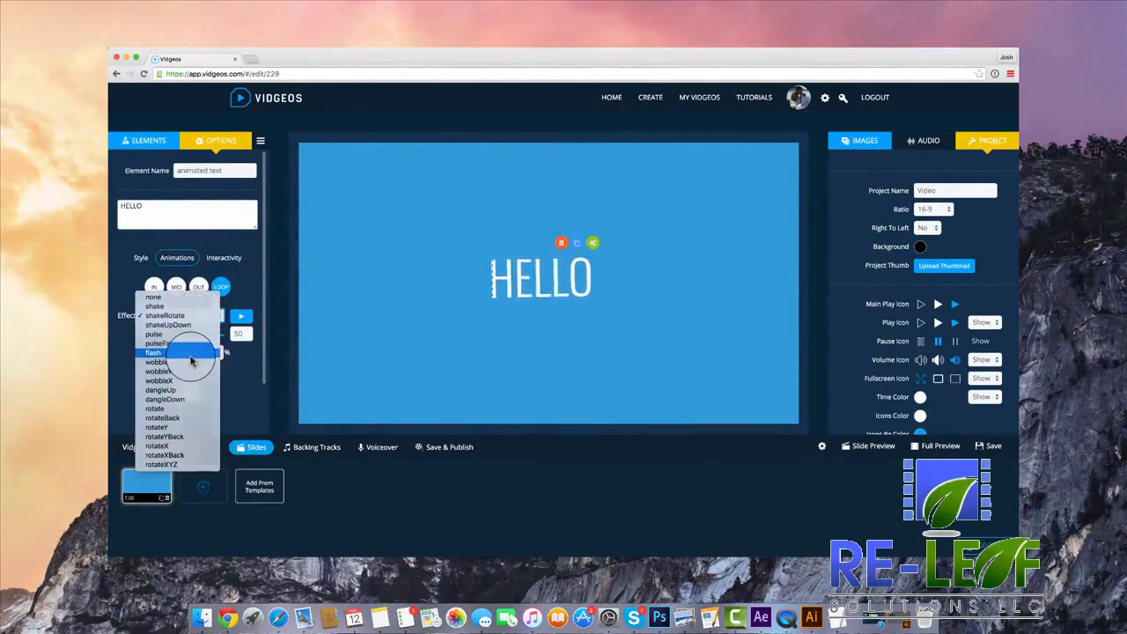
click(190, 353)
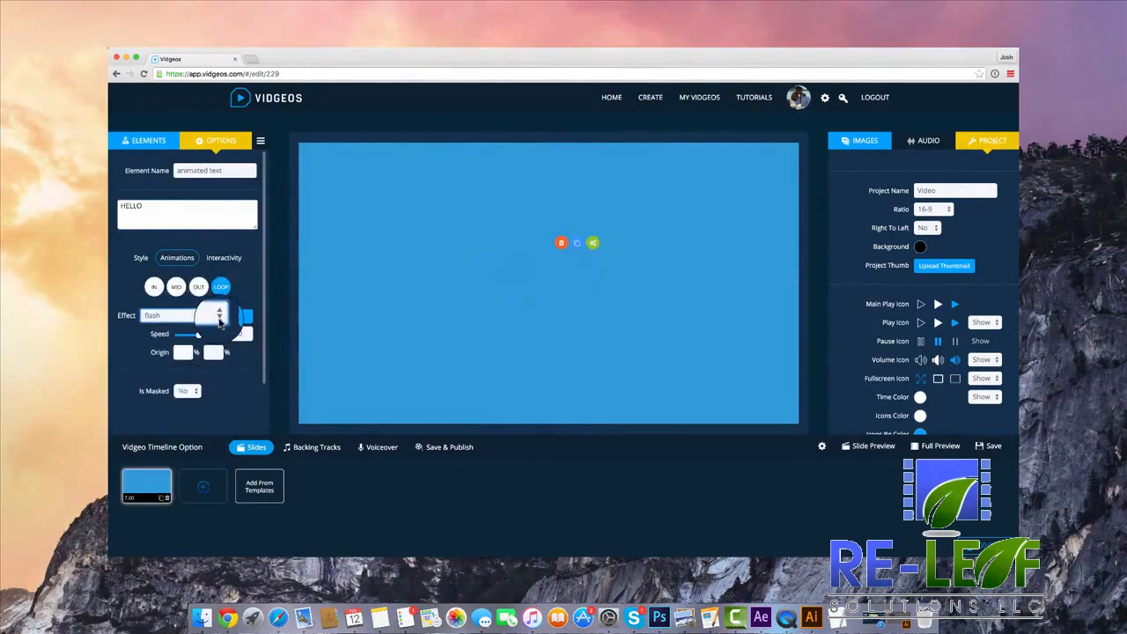
click(219, 322)
click(192, 263)
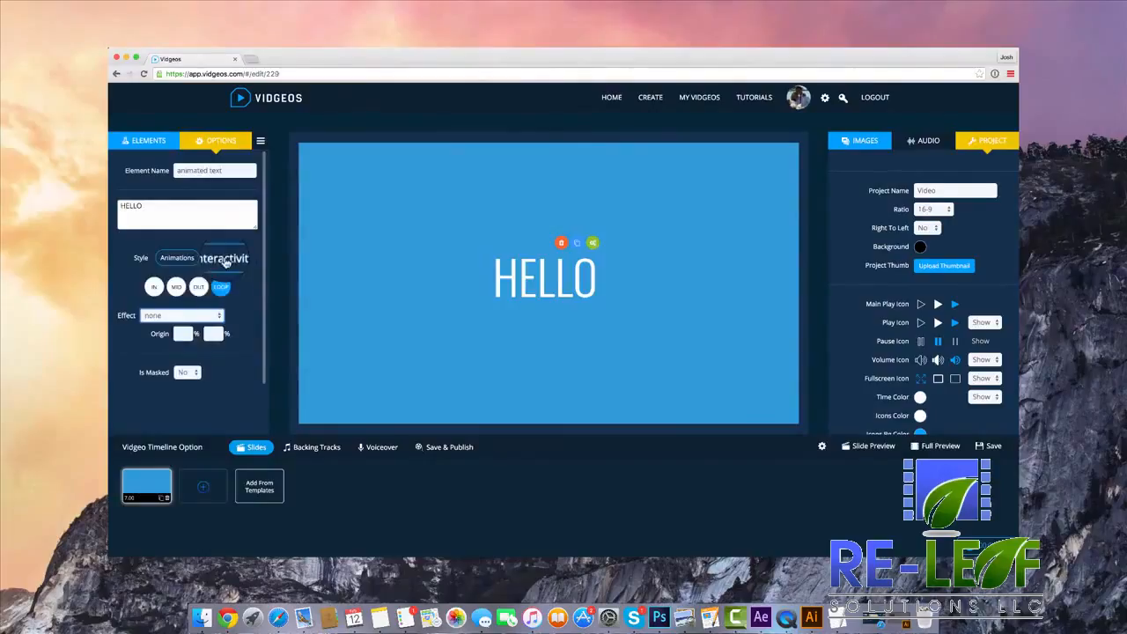
click(226, 258)
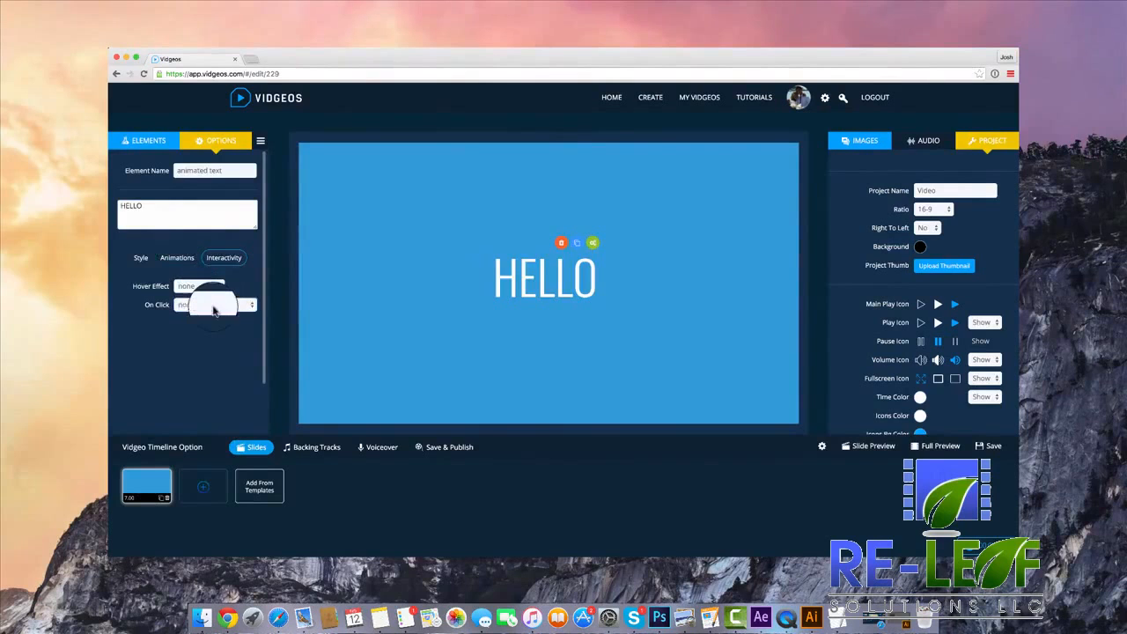
click(213, 306)
click(218, 315)
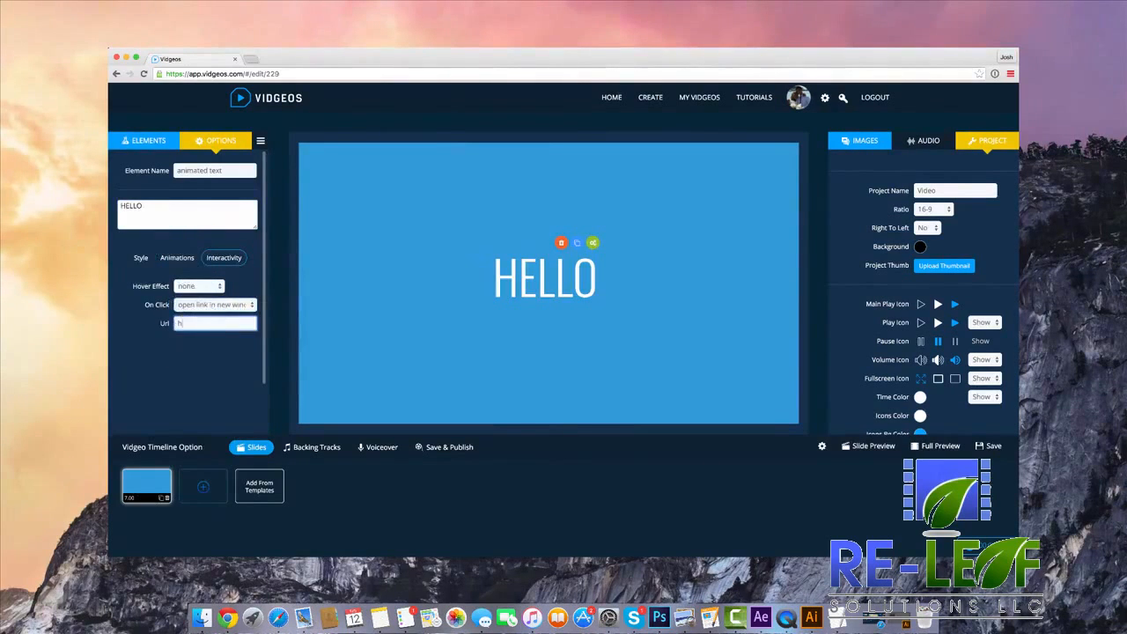
text(http://v)
text(idgeos.com)
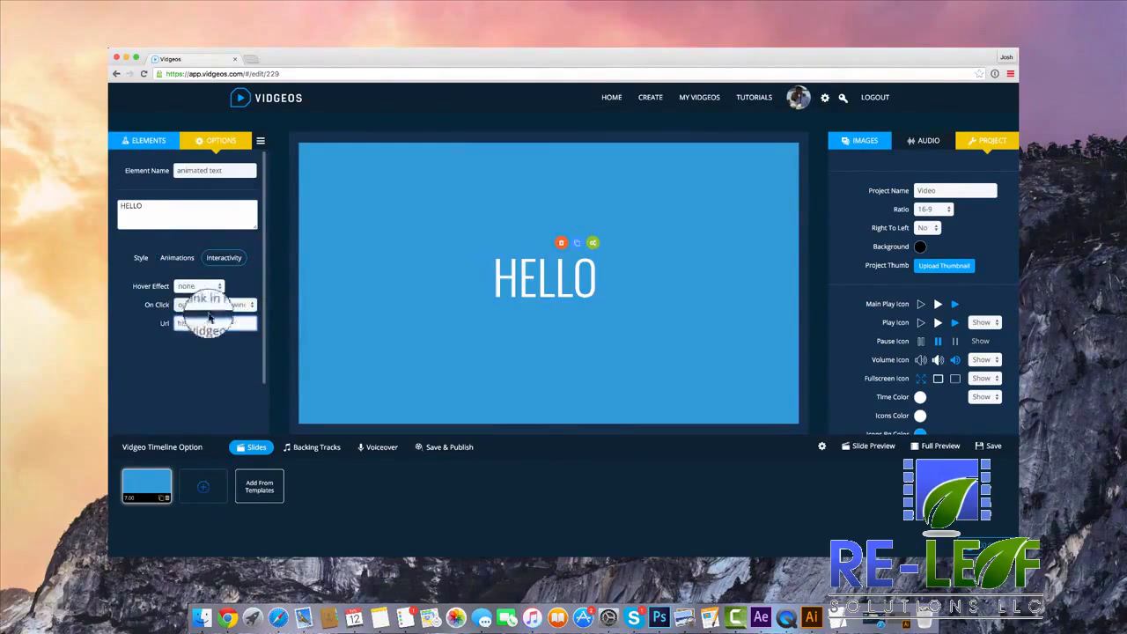
click(210, 288)
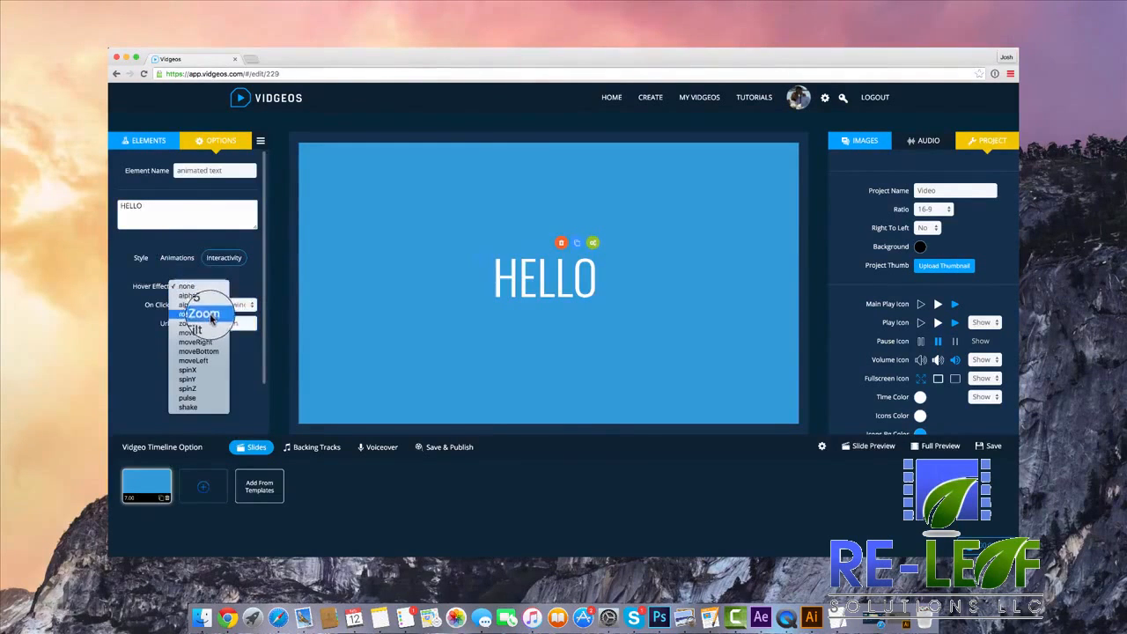
click(211, 314)
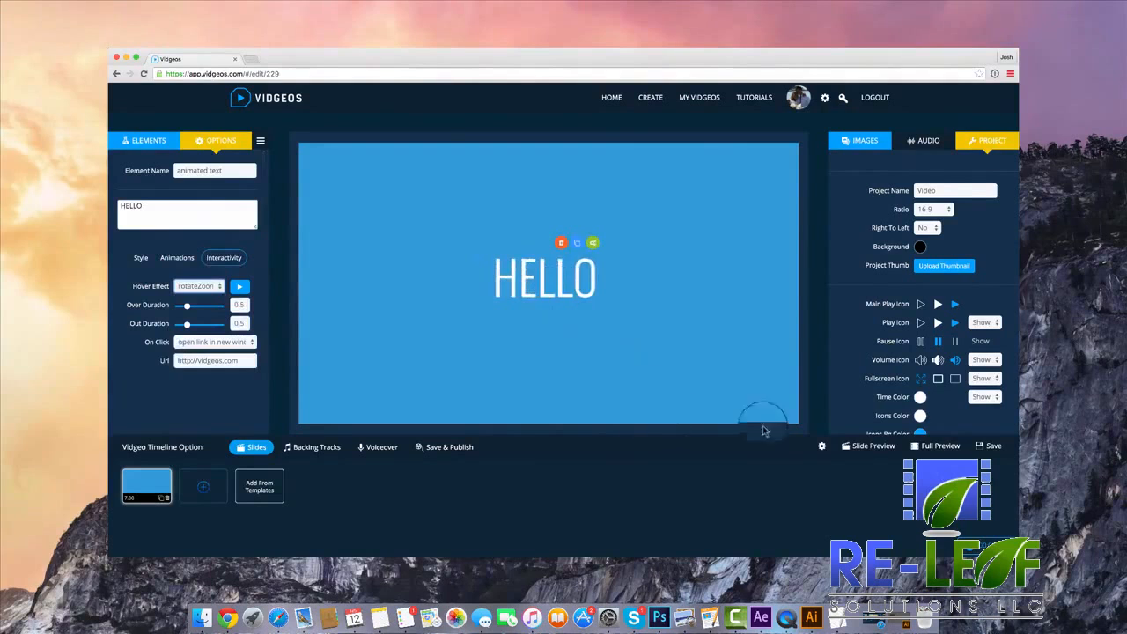
Preview the slide, test HELLO's hover effect and link, and return to the editor.
click(887, 451)
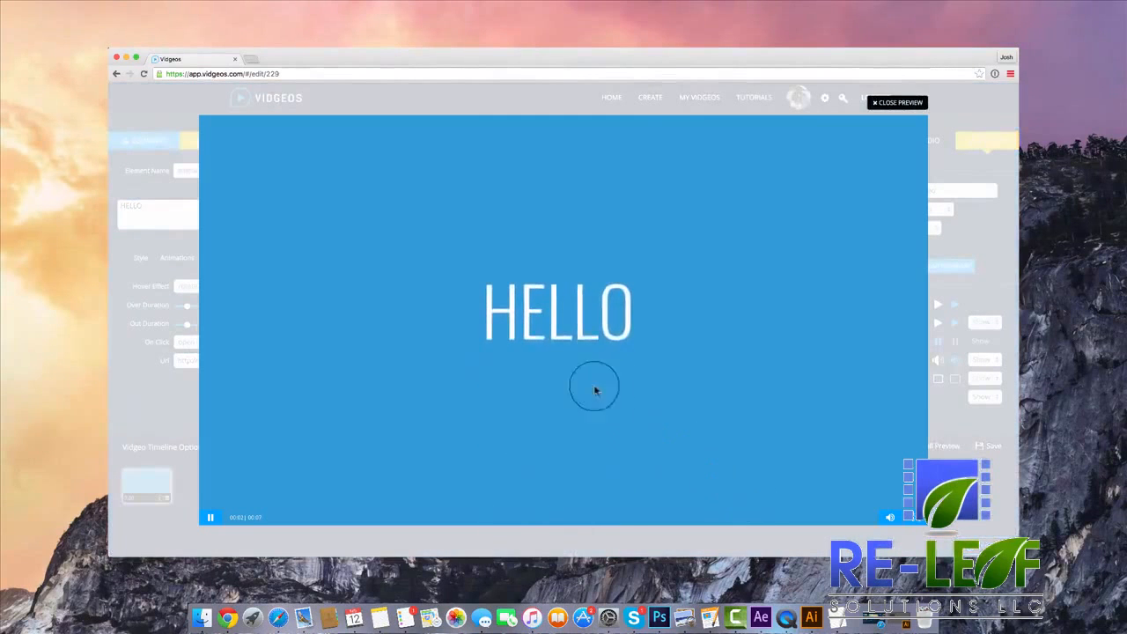
click(581, 340)
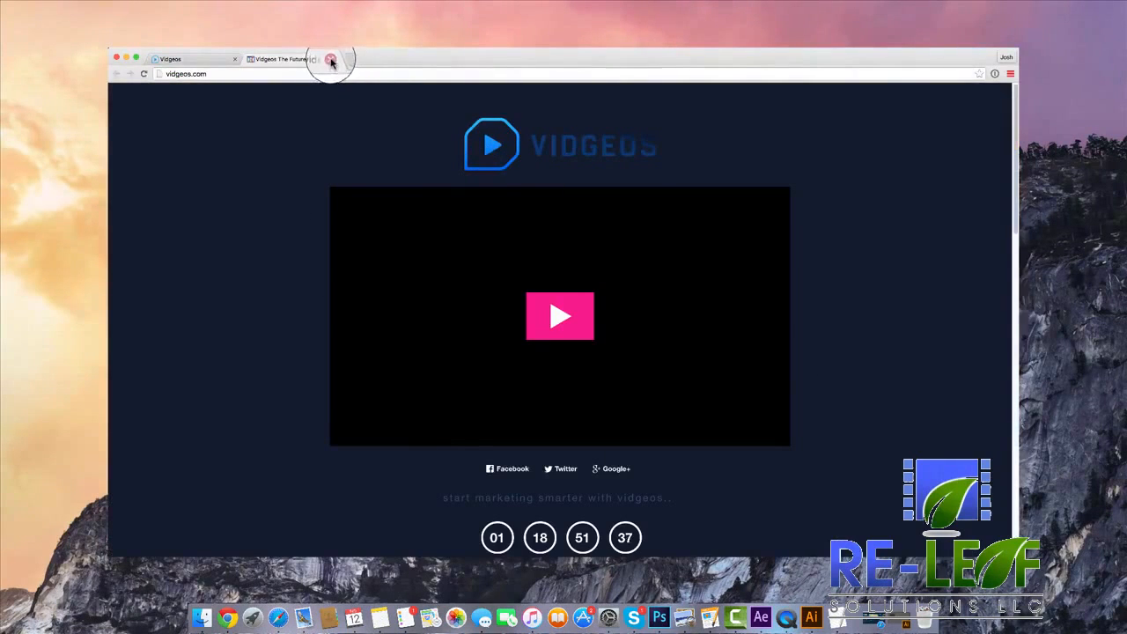
click(330, 59)
click(900, 101)
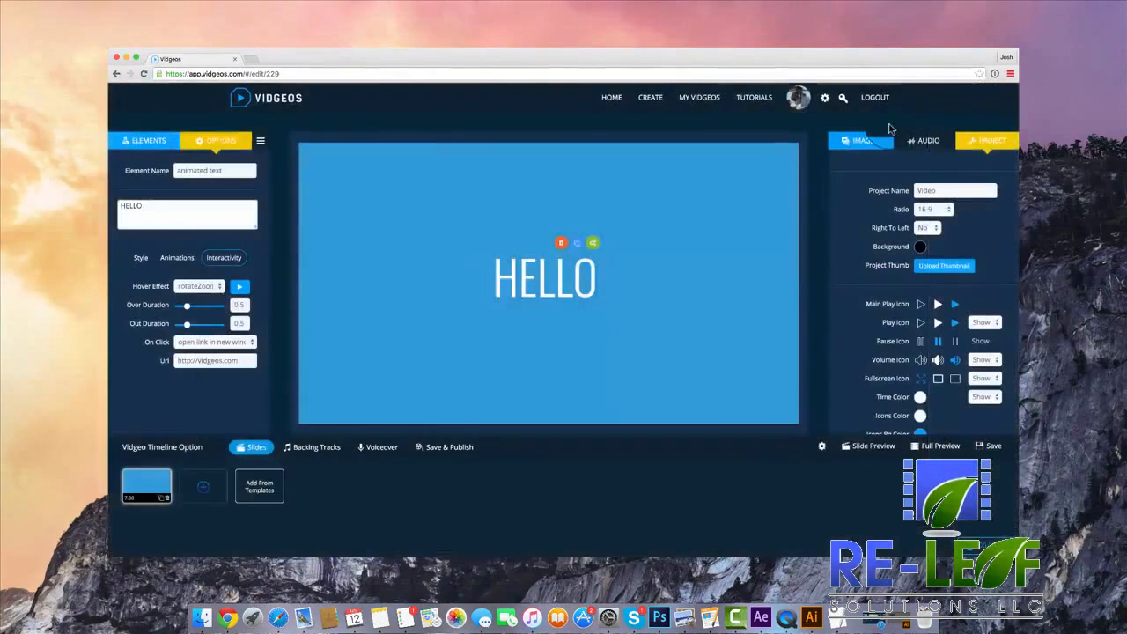
Try several ready-to-use background images on the HELLO slide and settle on the blue polygonal one.
click(887, 157)
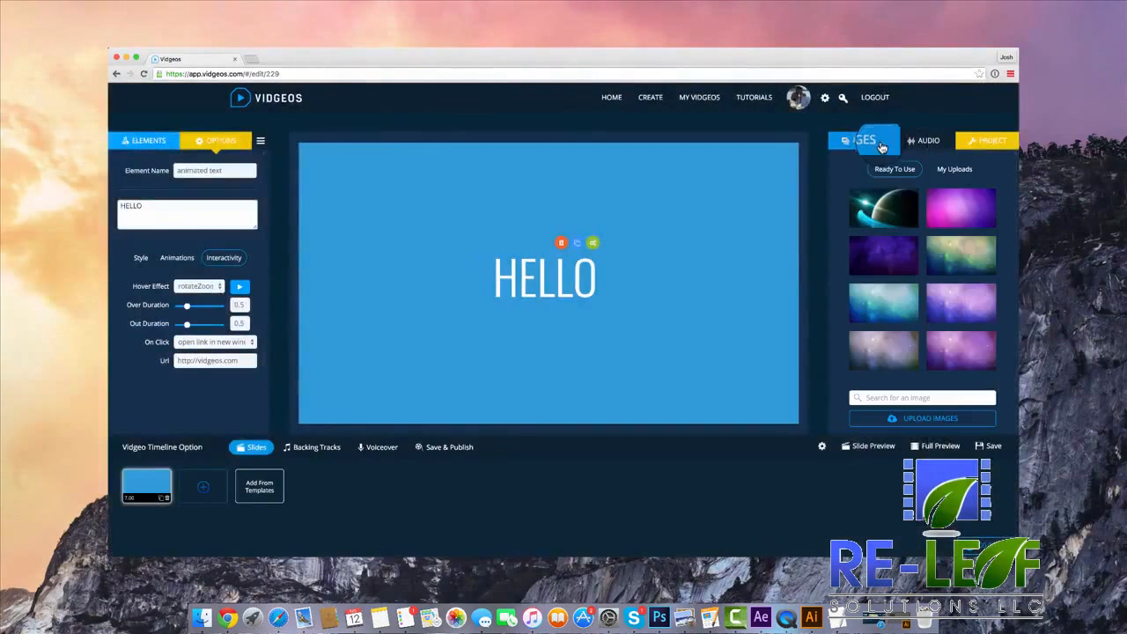
click(893, 300)
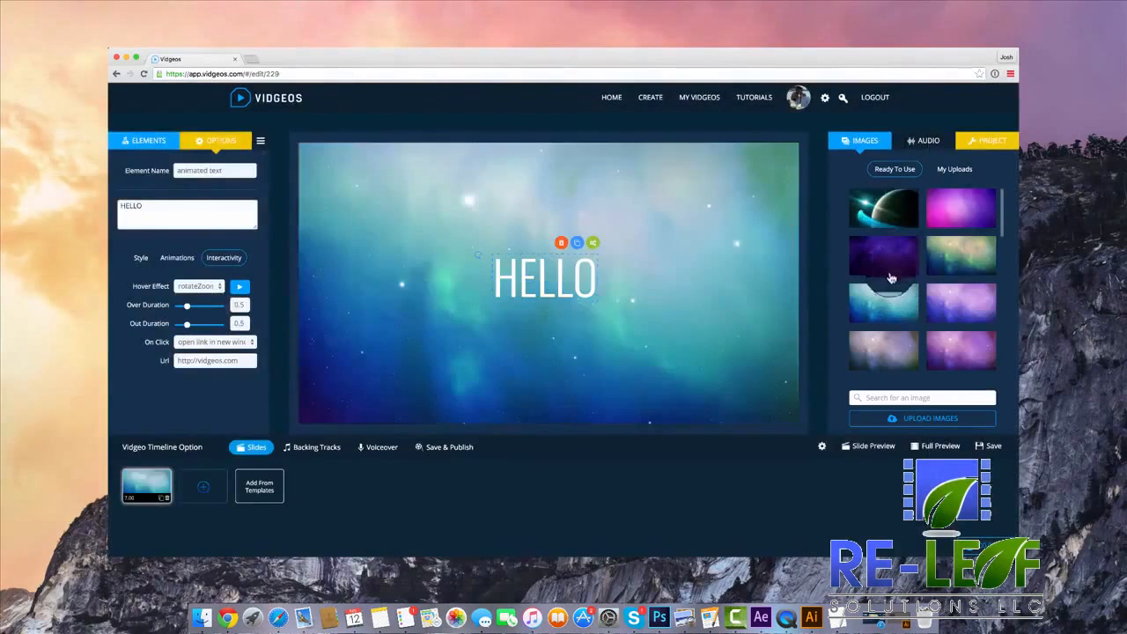
click(876, 255)
click(964, 212)
scroll(940, 303, down, 2)
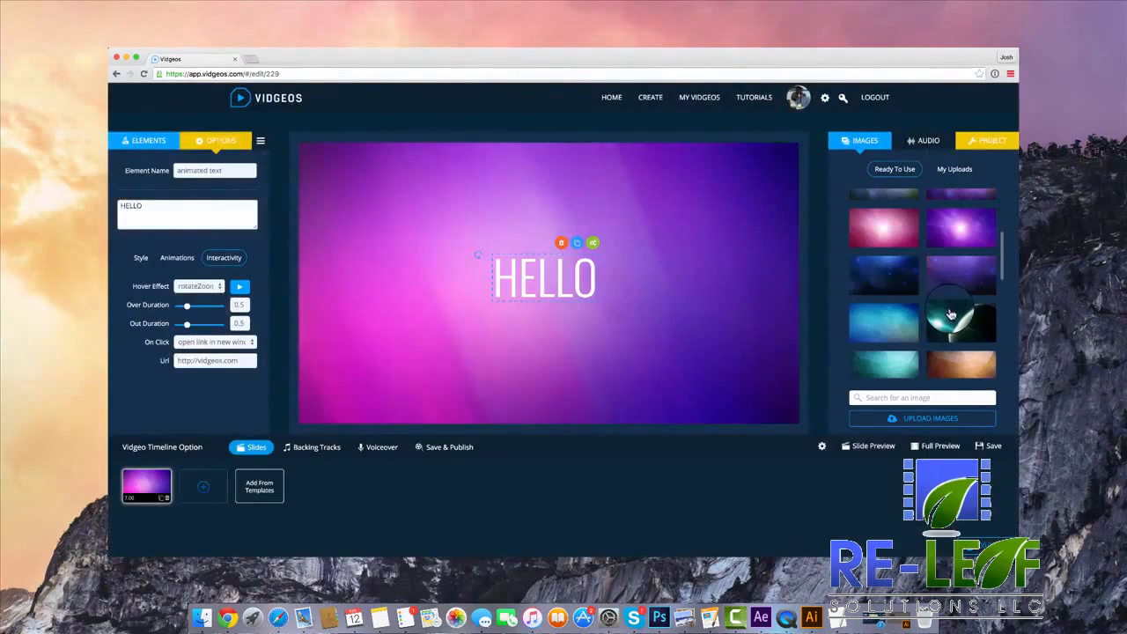
click(944, 315)
scroll(944, 315, down, 2)
click(914, 335)
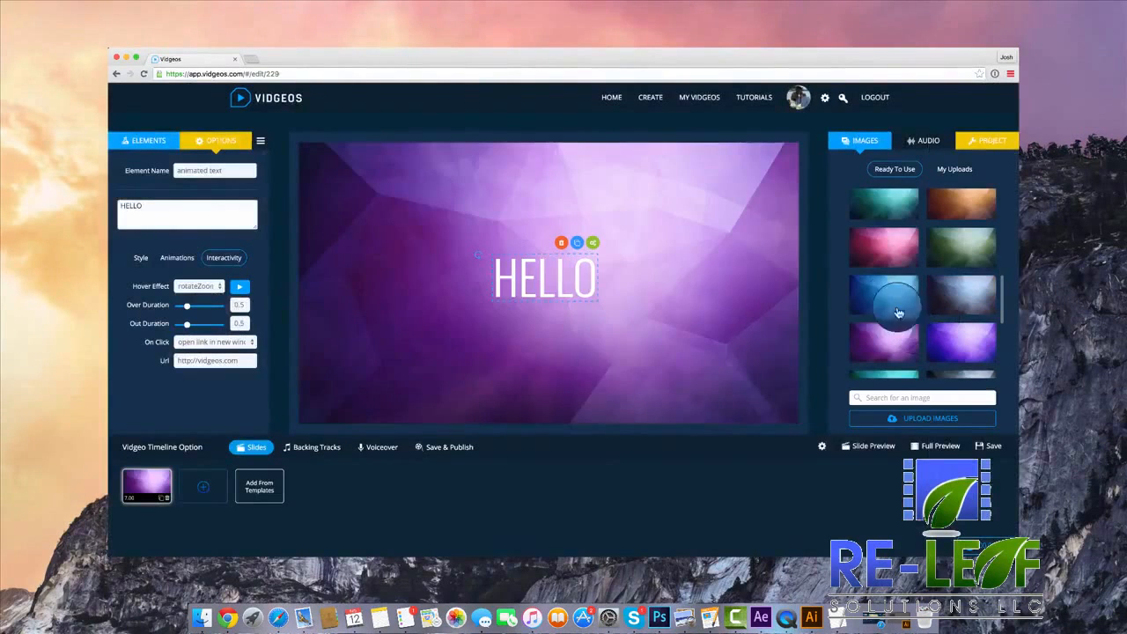
click(881, 297)
scroll(881, 275, up, 4)
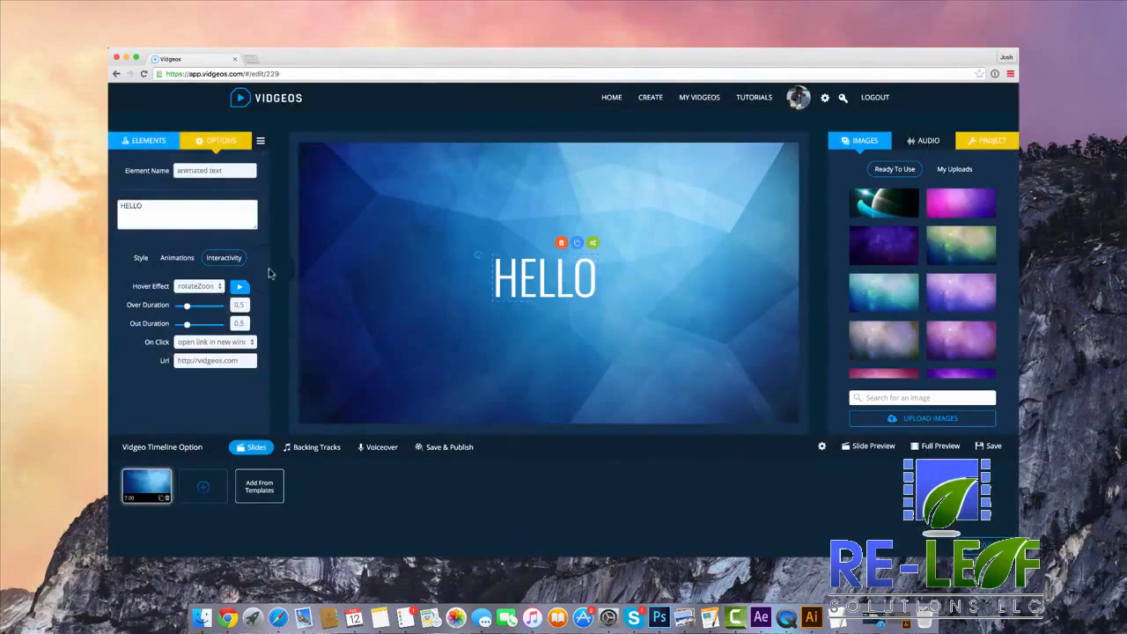
Enable the Ken Burns effect on the slide and review its zoom and rotation settings.
click(131, 500)
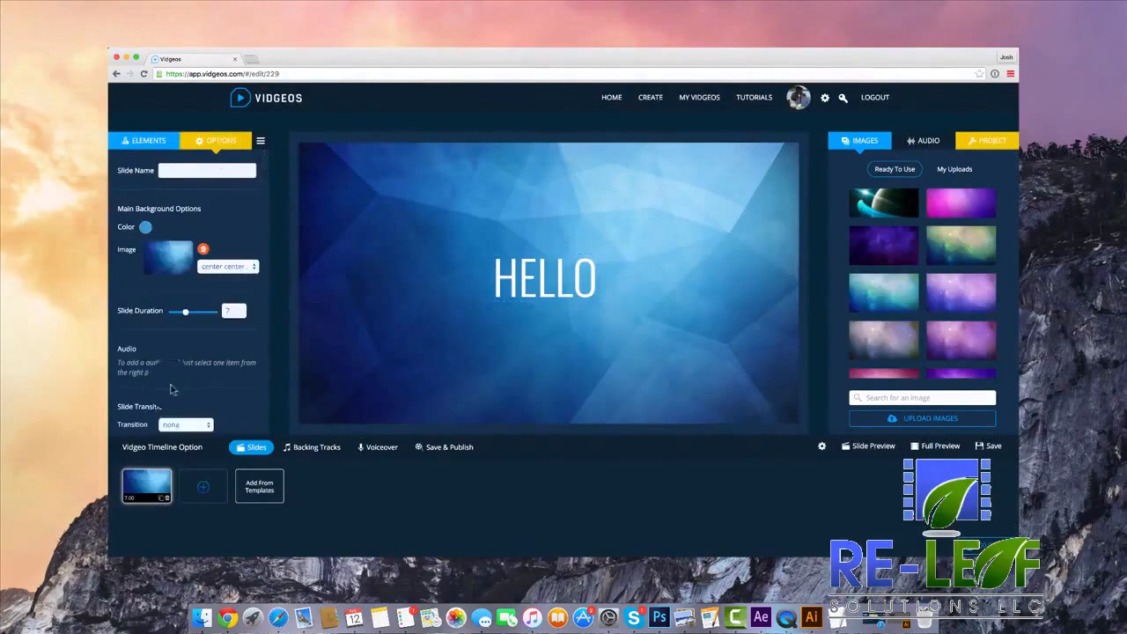
scroll(183, 388, down, 2)
click(168, 398)
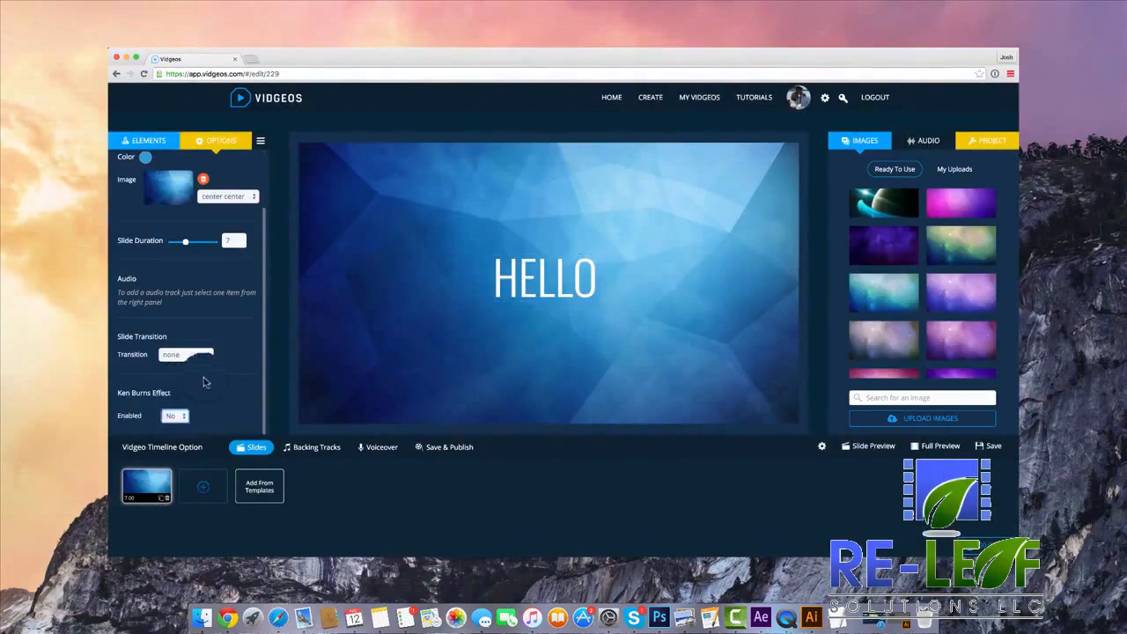
scroll(187, 352, down, 3)
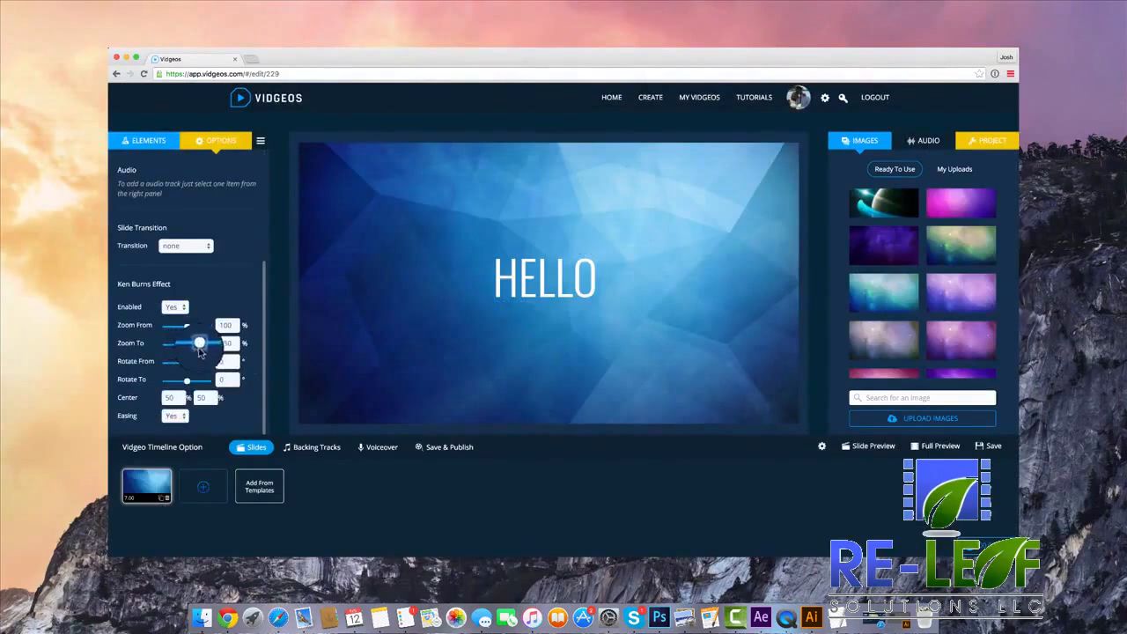
scroll(185, 413, up, 5)
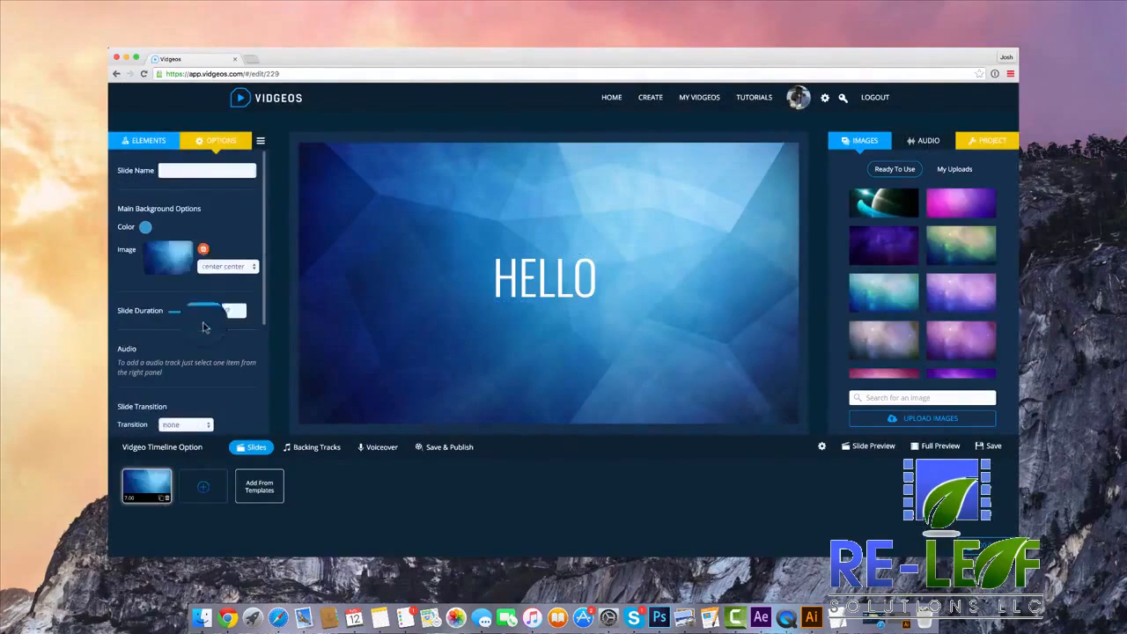
Search the icon library for "chat", add the double speech-bubble icon, and place it large at the slide's upper right.
click(148, 140)
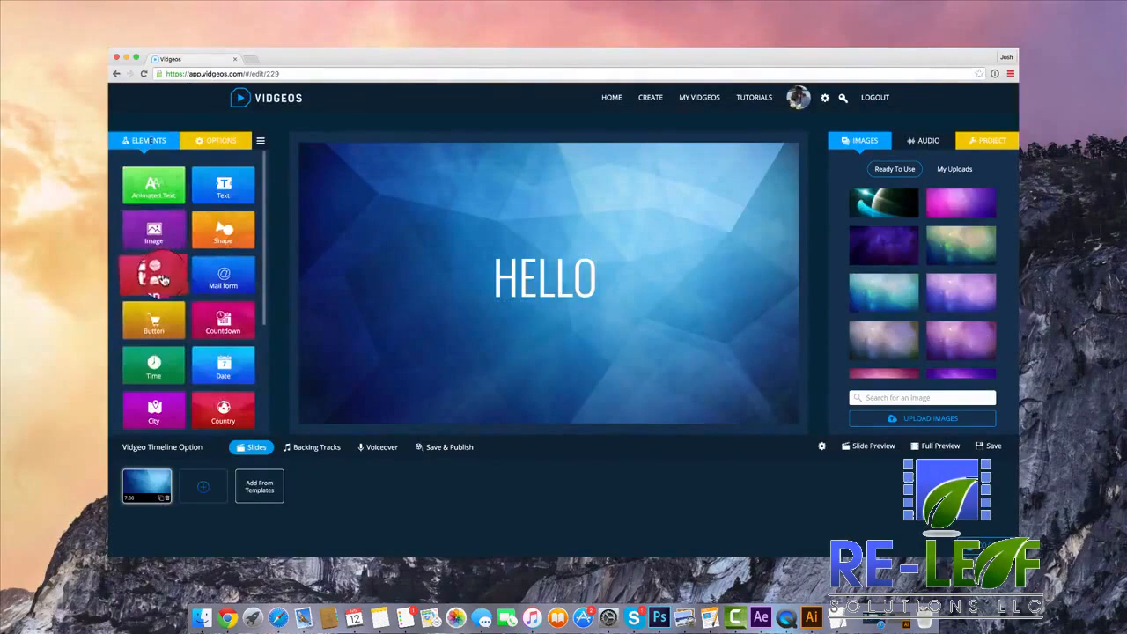
click(159, 268)
scroll(650, 292, down, 1)
scroll(651, 292, down, 5)
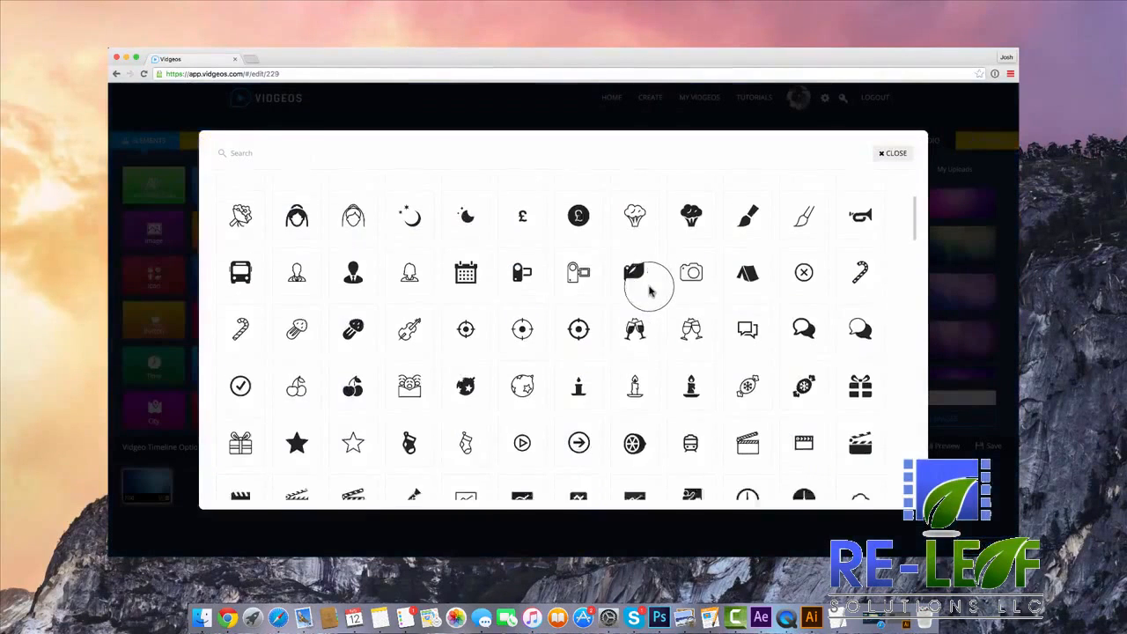
scroll(646, 295, up, 1)
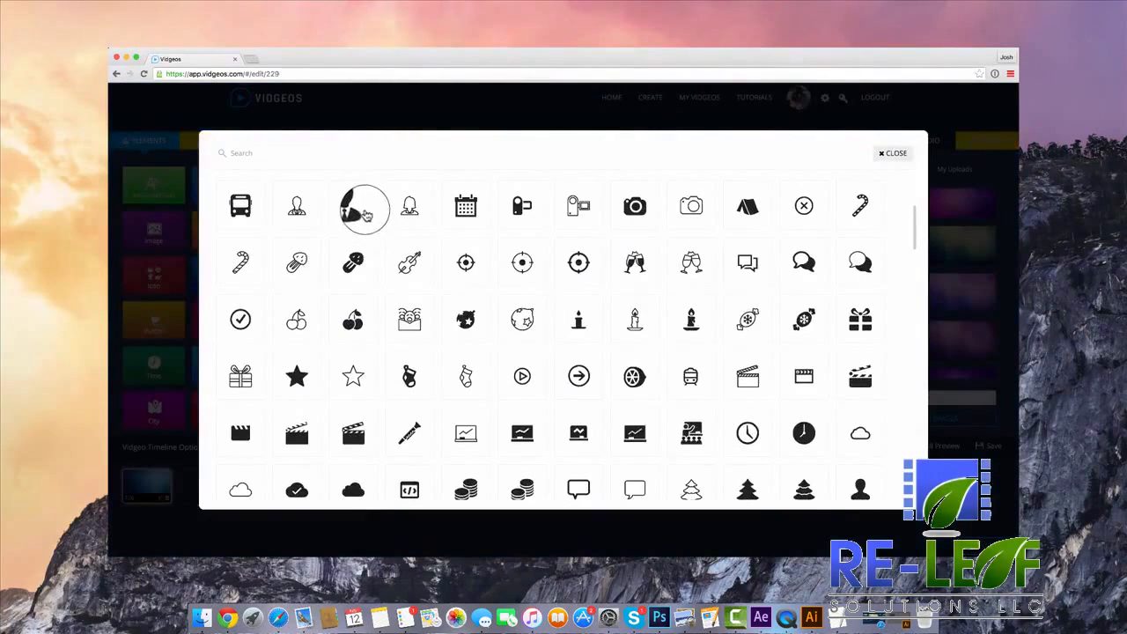
click(283, 154)
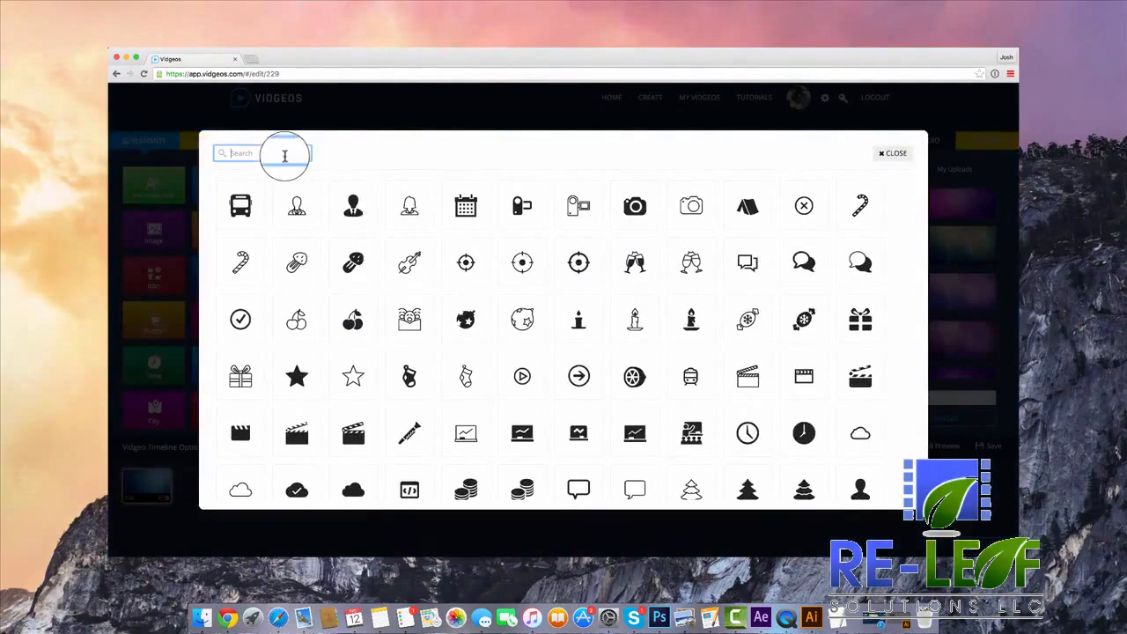
text(chat)
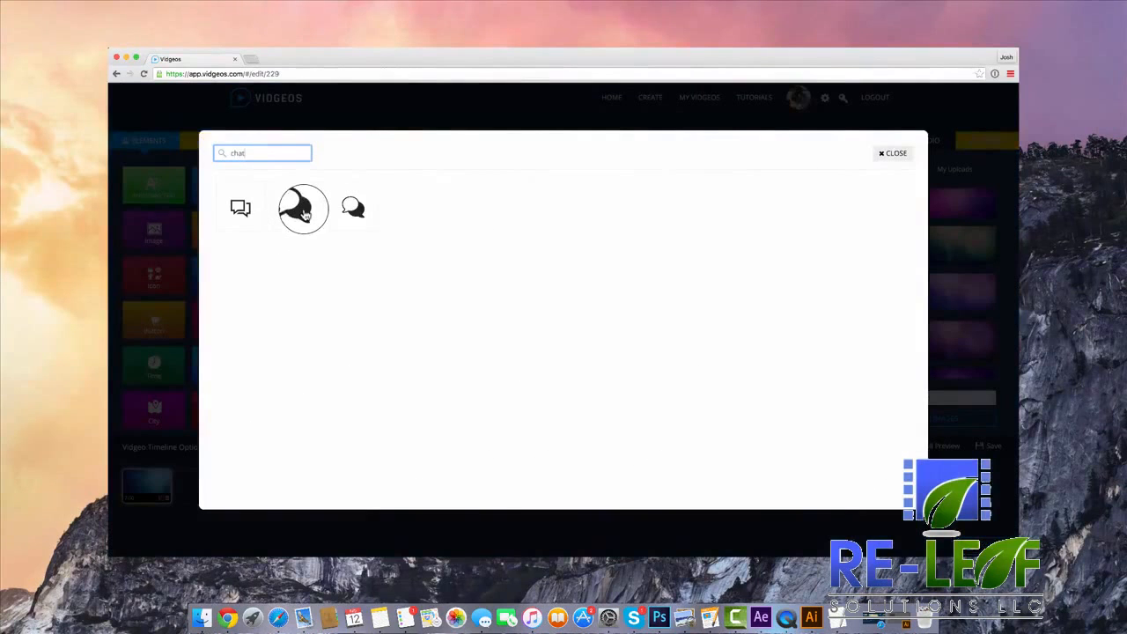
click(303, 211)
drag(499, 256, 719, 227)
Colour the chat icon white and set its transparency to about 0.8.
click(180, 237)
click(231, 253)
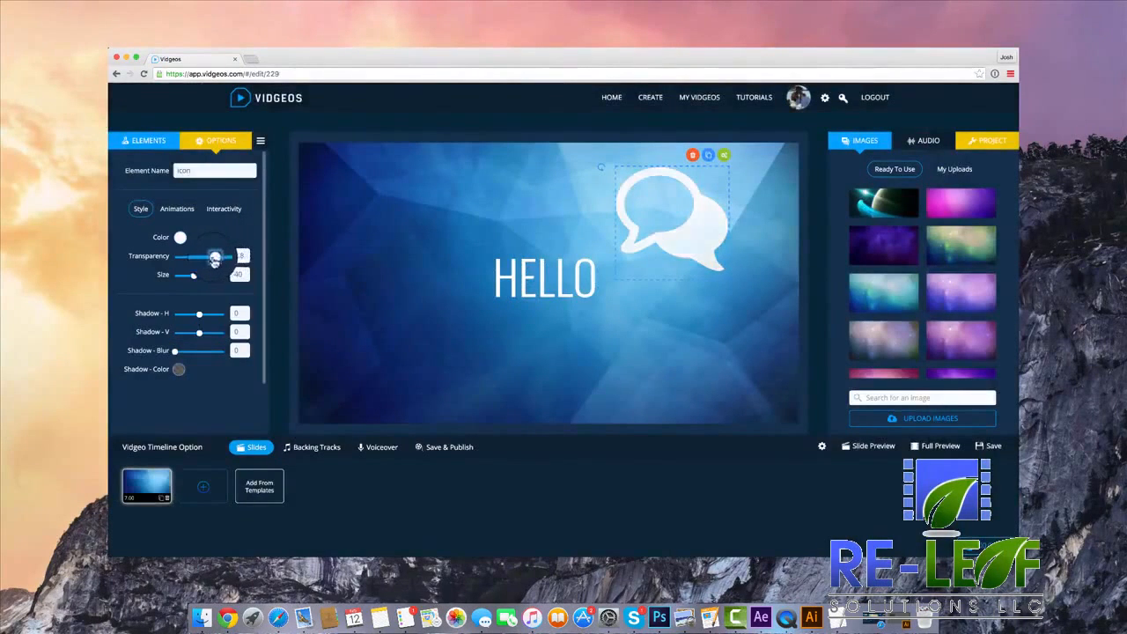
mouse_move(215, 259)
mouse_down()
mouse_move(198, 264)
mouse_move(208, 264)
mouse_up()
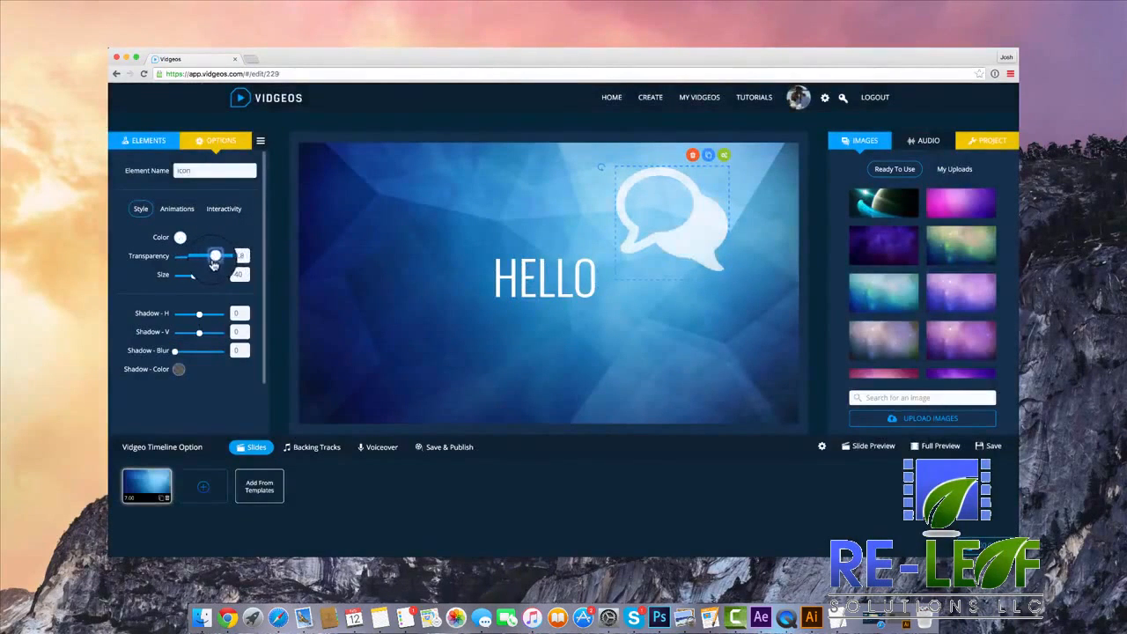
Give the chat icon the slideLeftLong entrance effect and the slideRightLong exit effect.
click(177, 208)
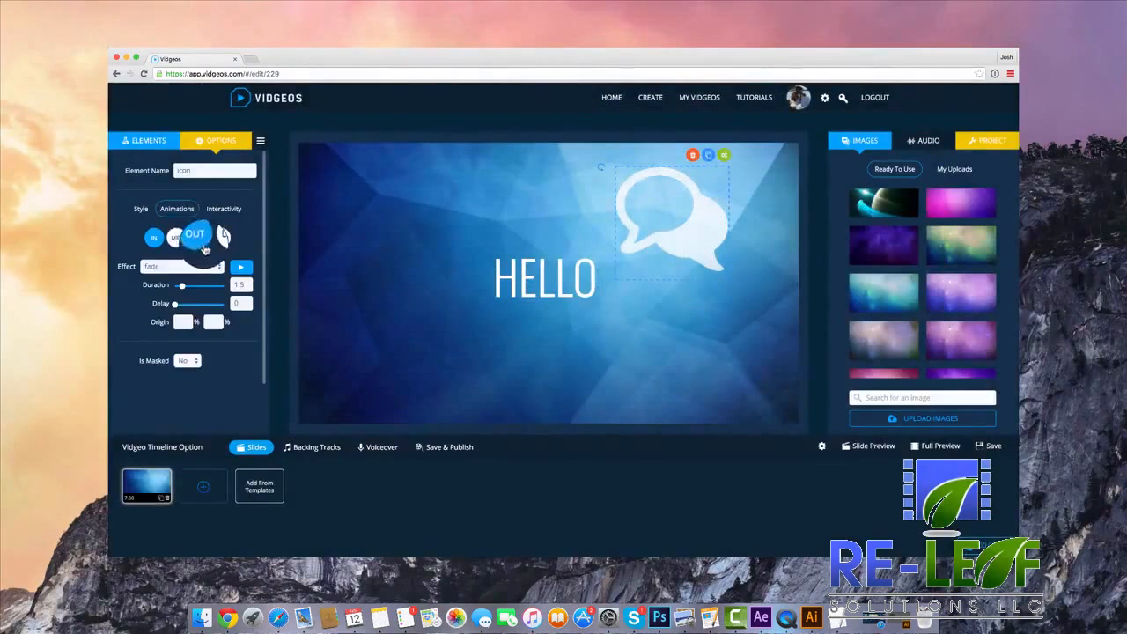
click(194, 266)
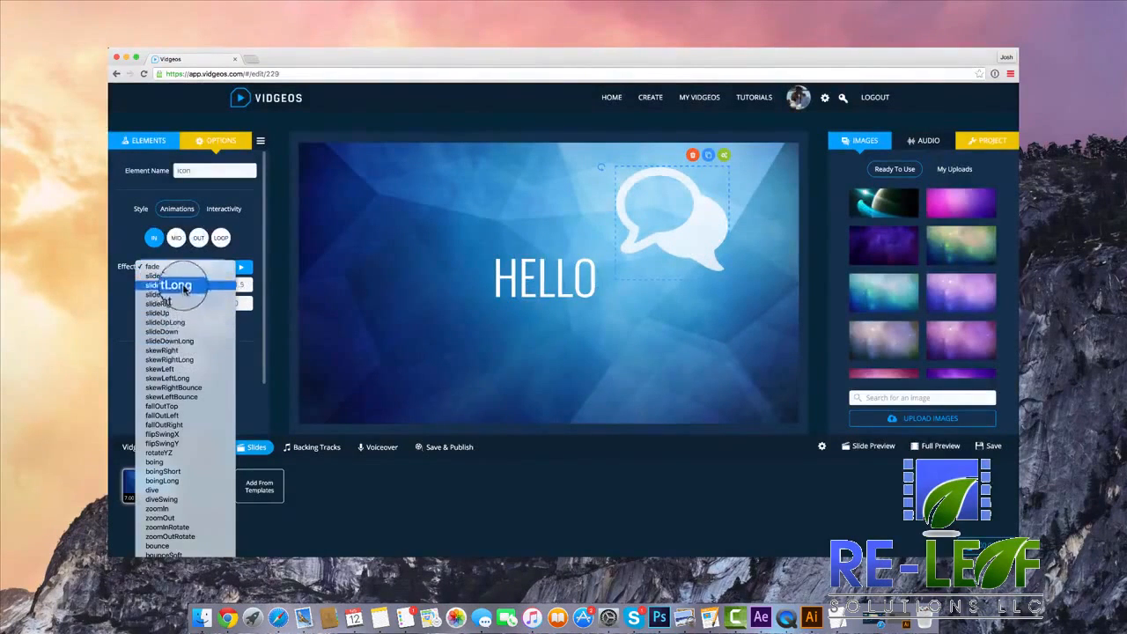
click(183, 286)
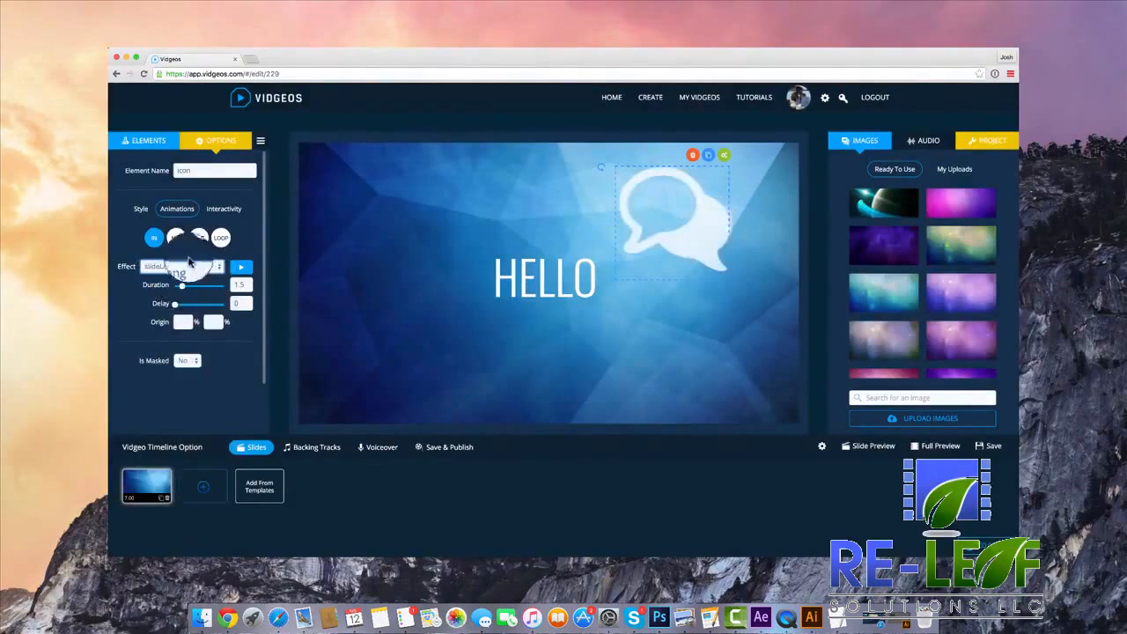
click(199, 237)
click(185, 284)
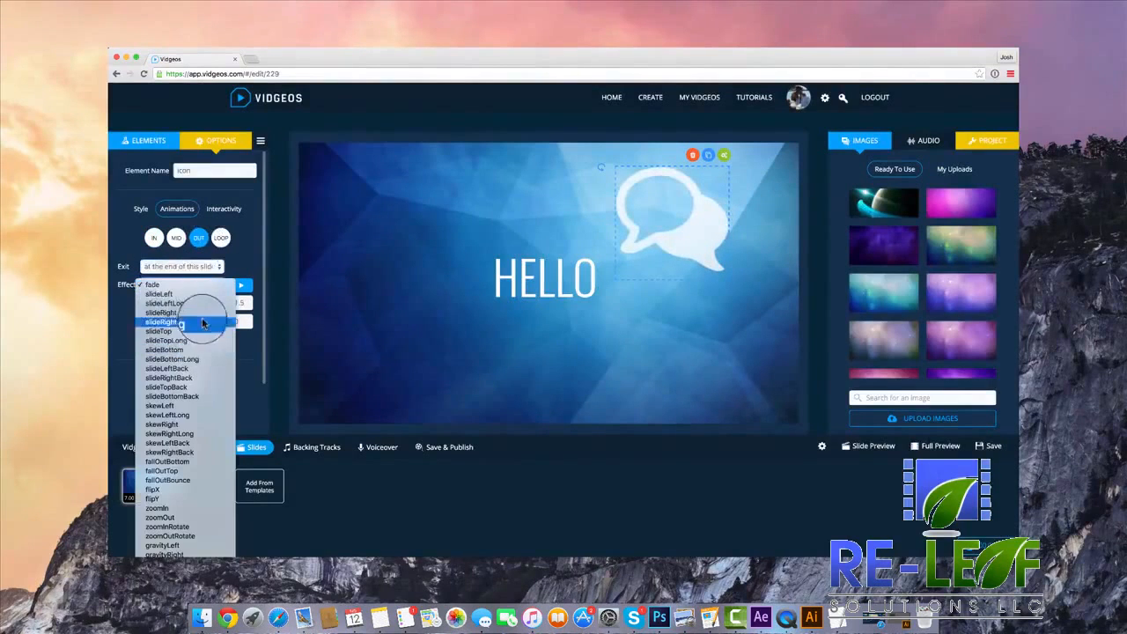
click(651, 328)
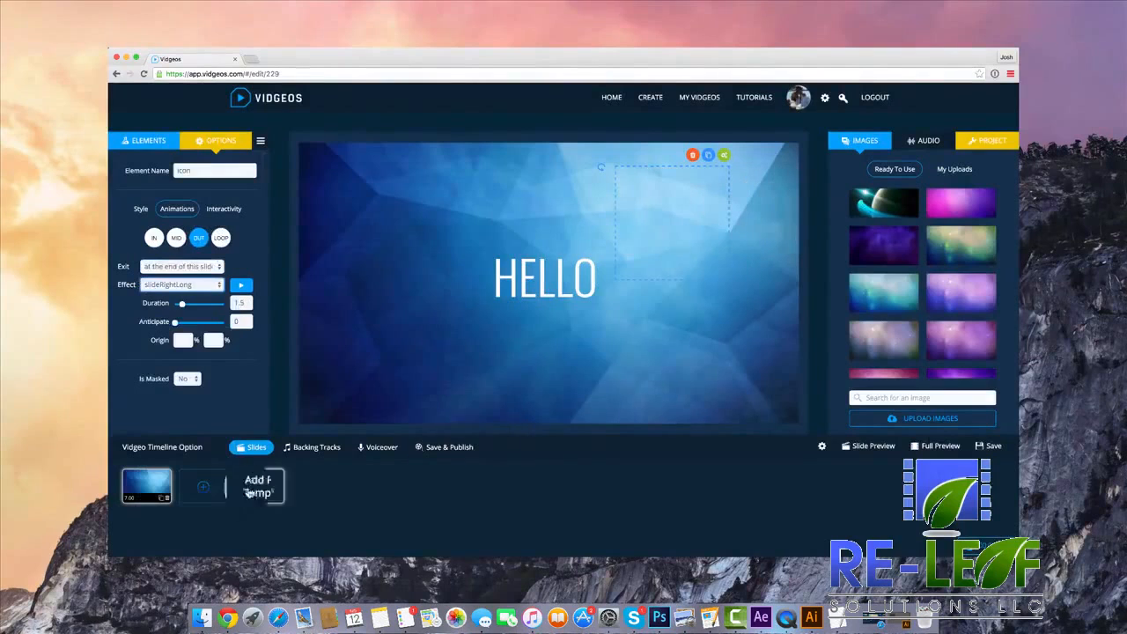
Duplicate the slide with HELLO and the chat icon in the timeline.
click(164, 493)
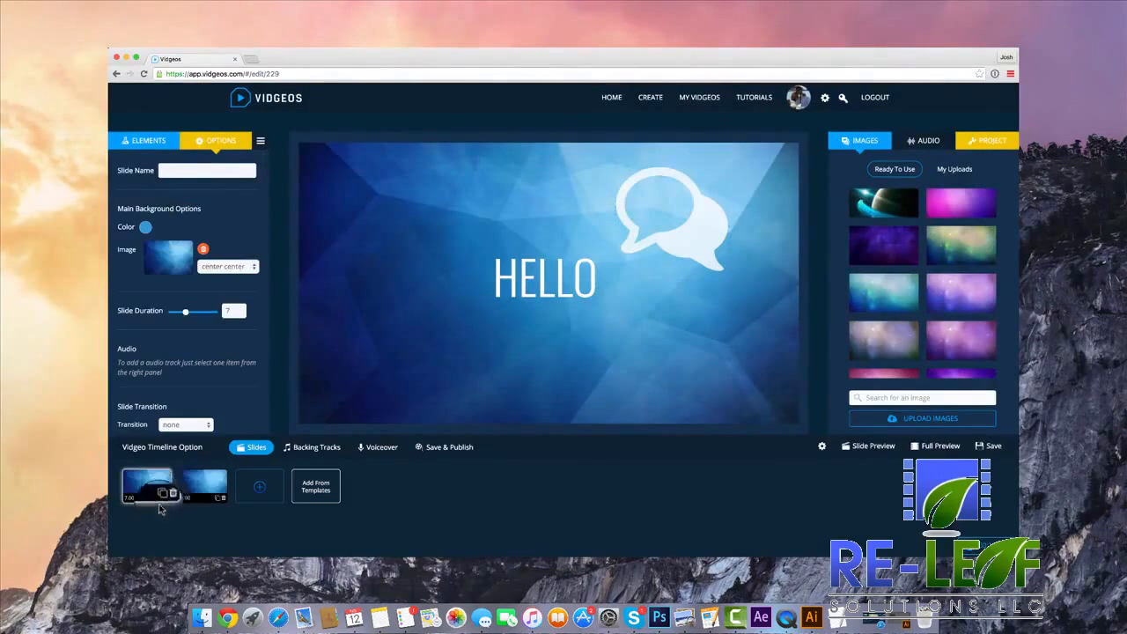
Delete the chat icon from the duplicated slide.
click(674, 216)
click(692, 143)
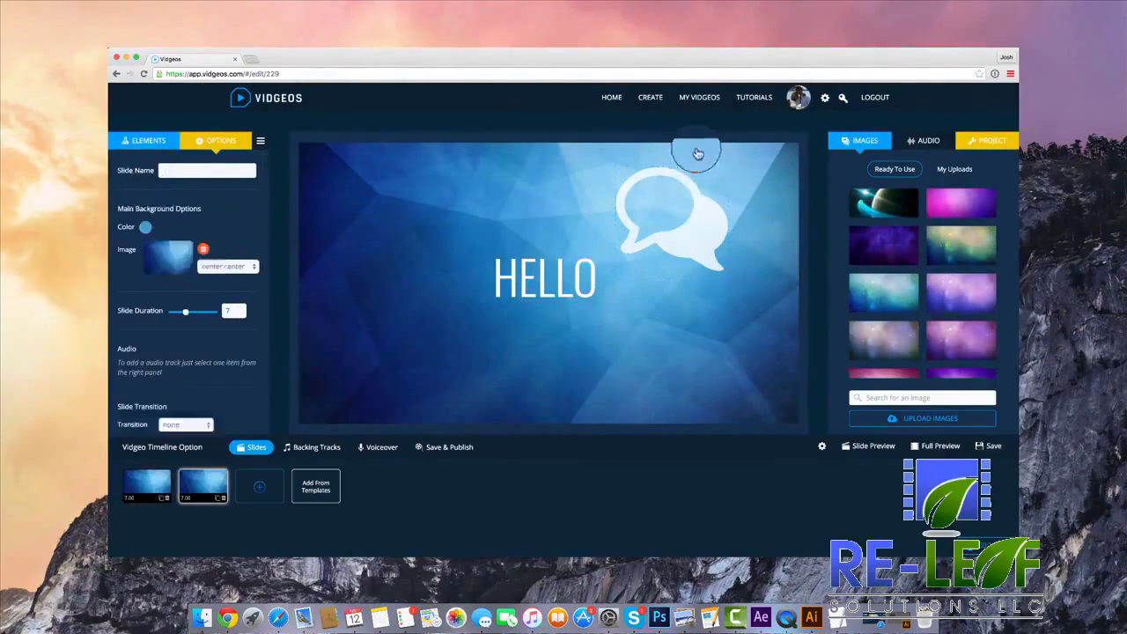
click(686, 193)
click(692, 155)
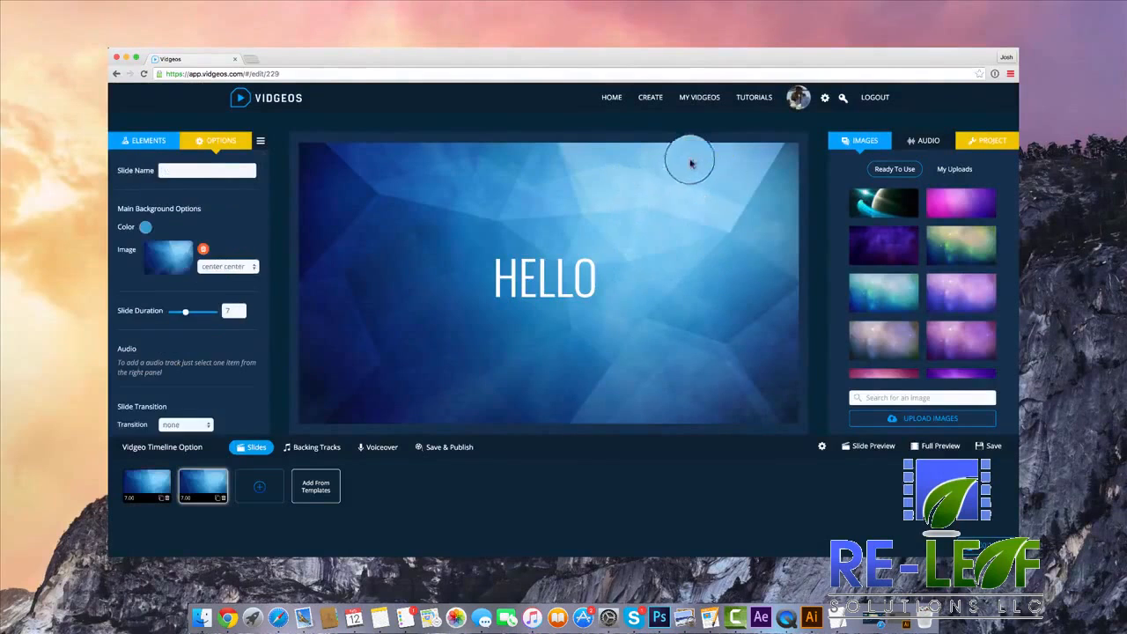
Change the duplicated slide's text to CREATING VIDEOS IS FUN, reduce its size to 58 and keep it centred on the slide.
click(533, 279)
double_click(160, 205)
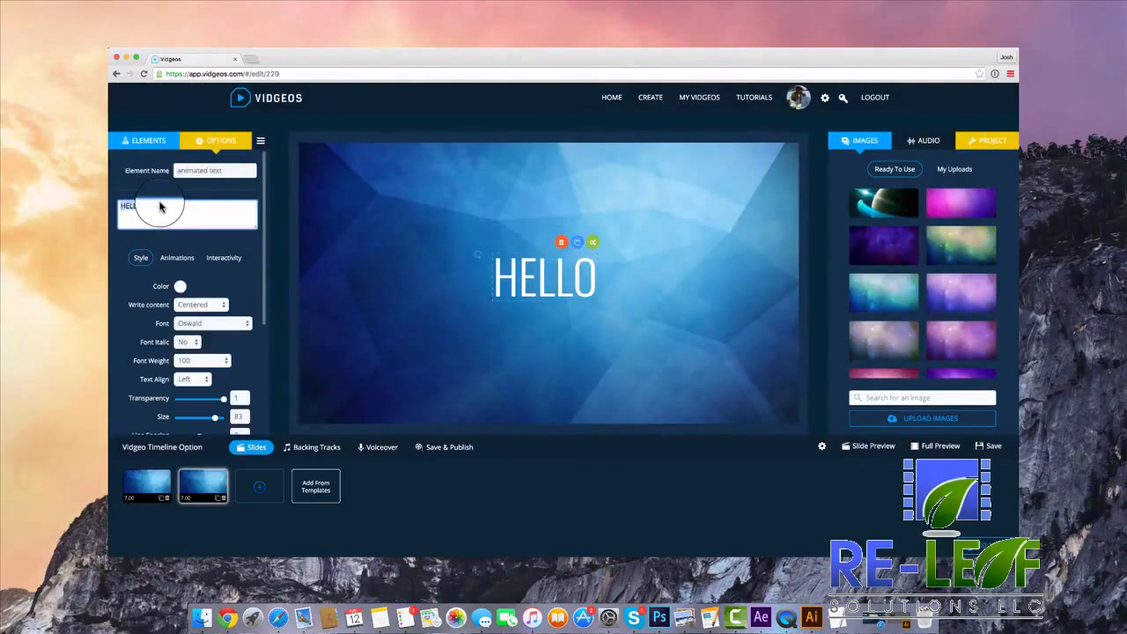
text(V)
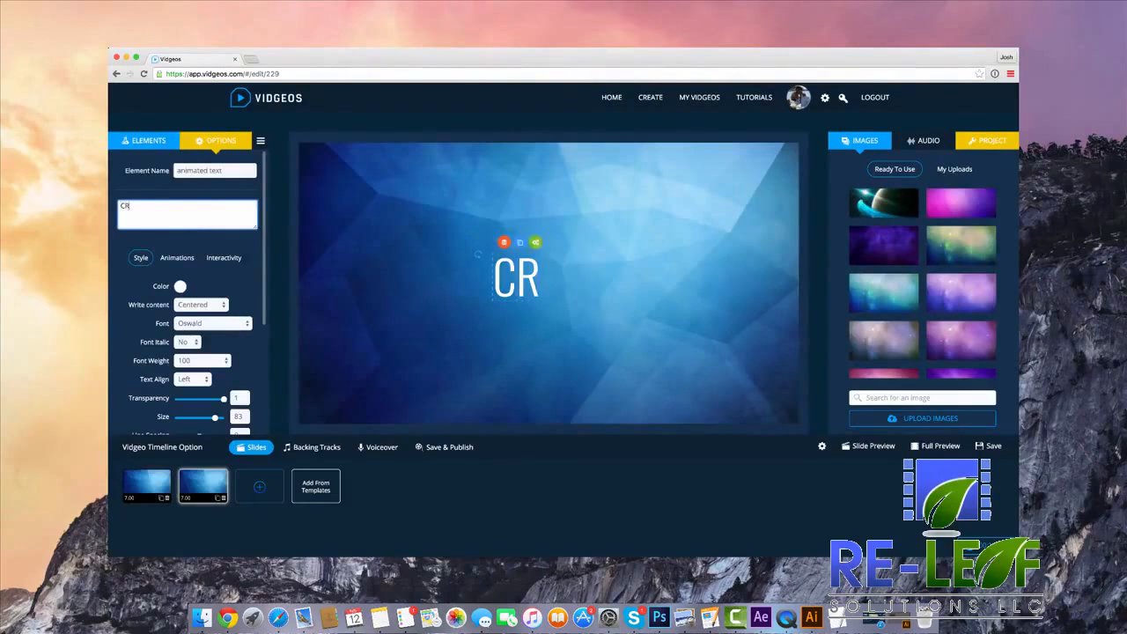
text(REATING VIDEOS IS FUN)
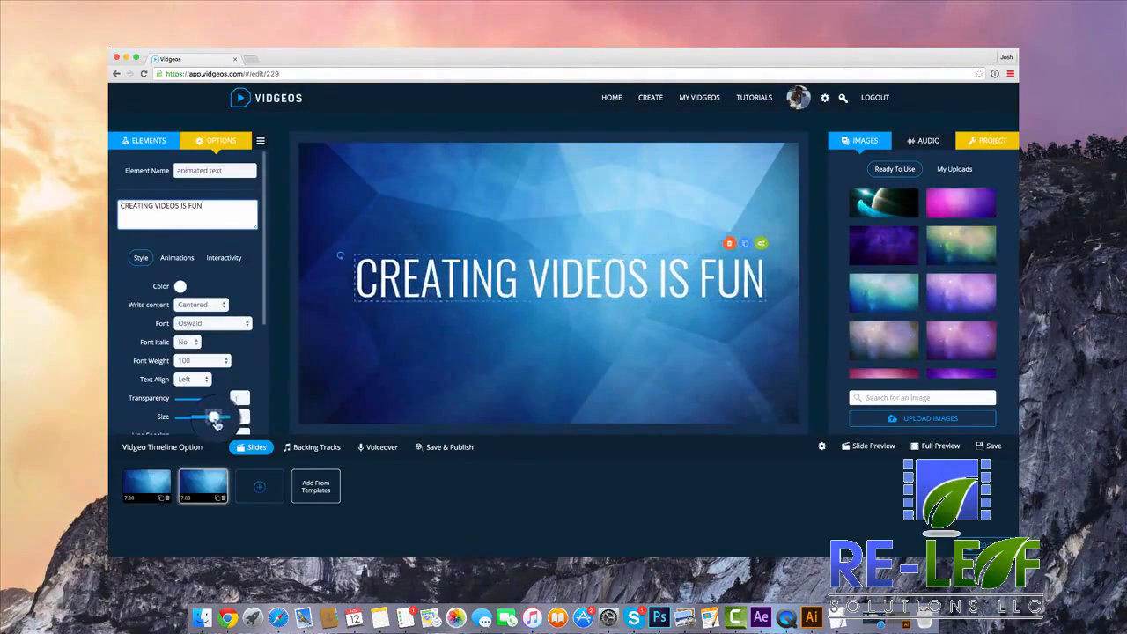
drag(215, 416, 202, 416)
drag(423, 280, 474, 287)
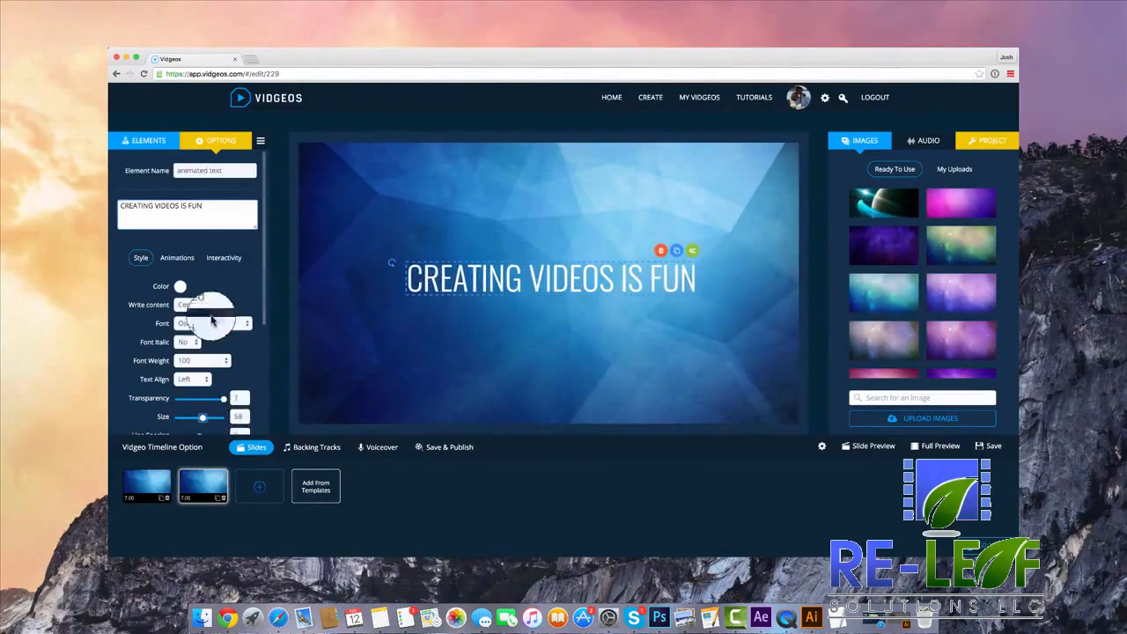
Give the CREATING VIDEOS IS FUN text the angleRolling entrance effect and the zoomOutRotate exit effect.
click(190, 260)
click(182, 315)
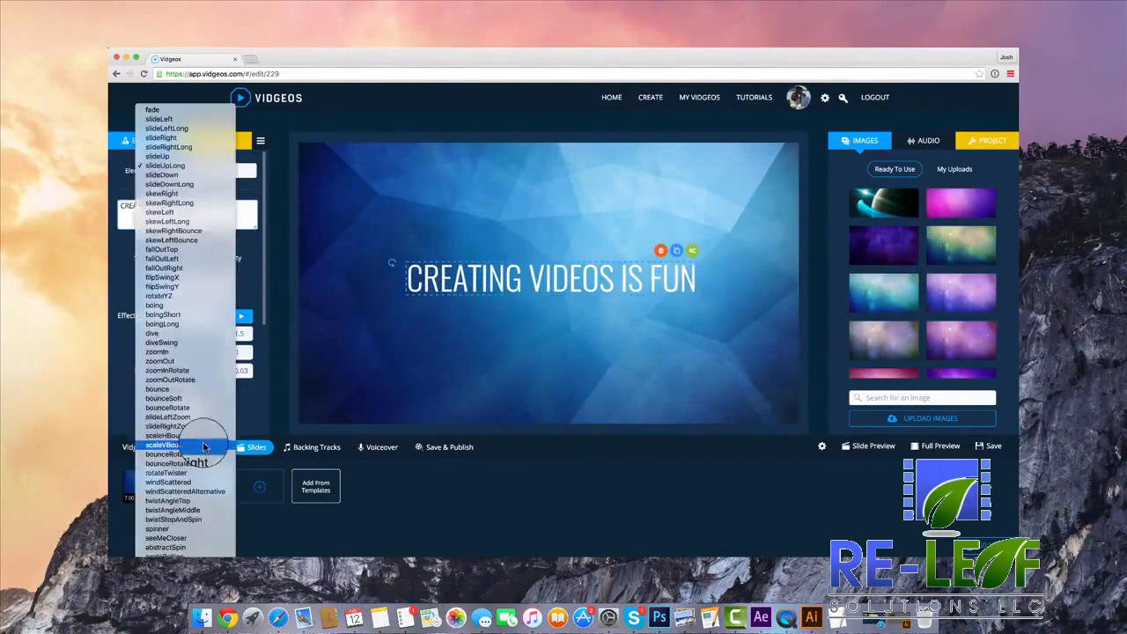
click(201, 459)
click(202, 315)
click(202, 431)
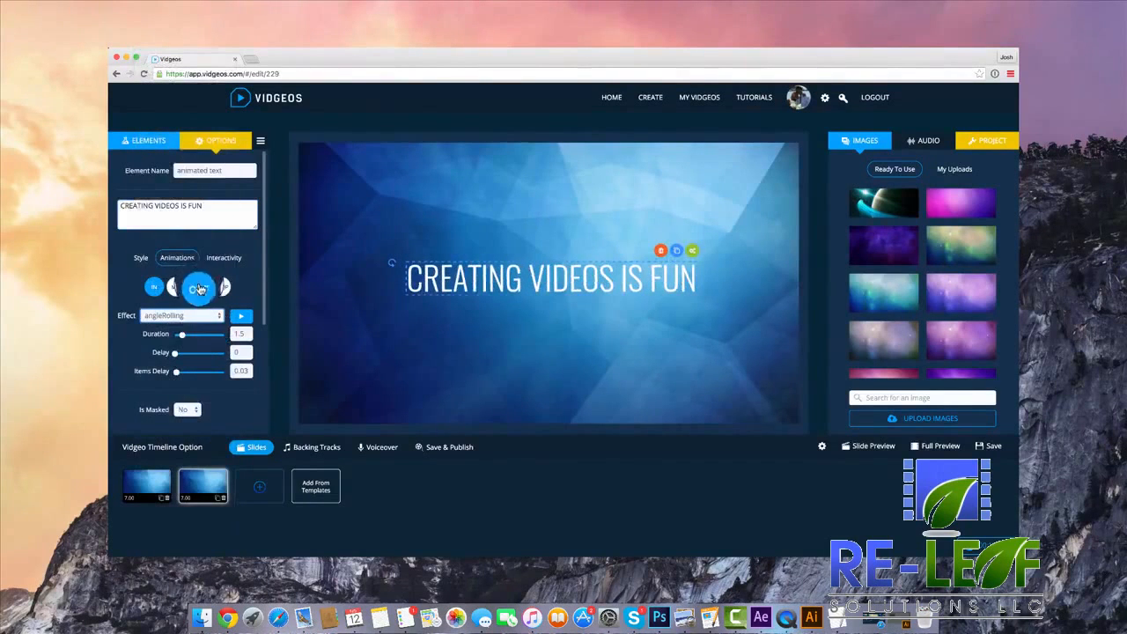
click(199, 286)
click(202, 333)
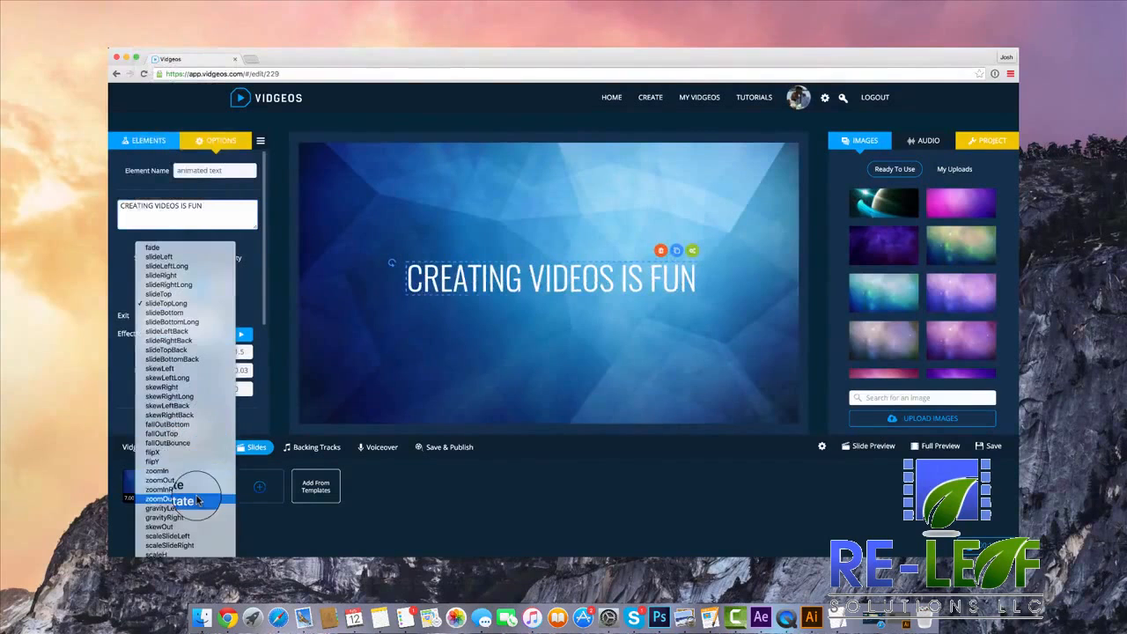
click(202, 496)
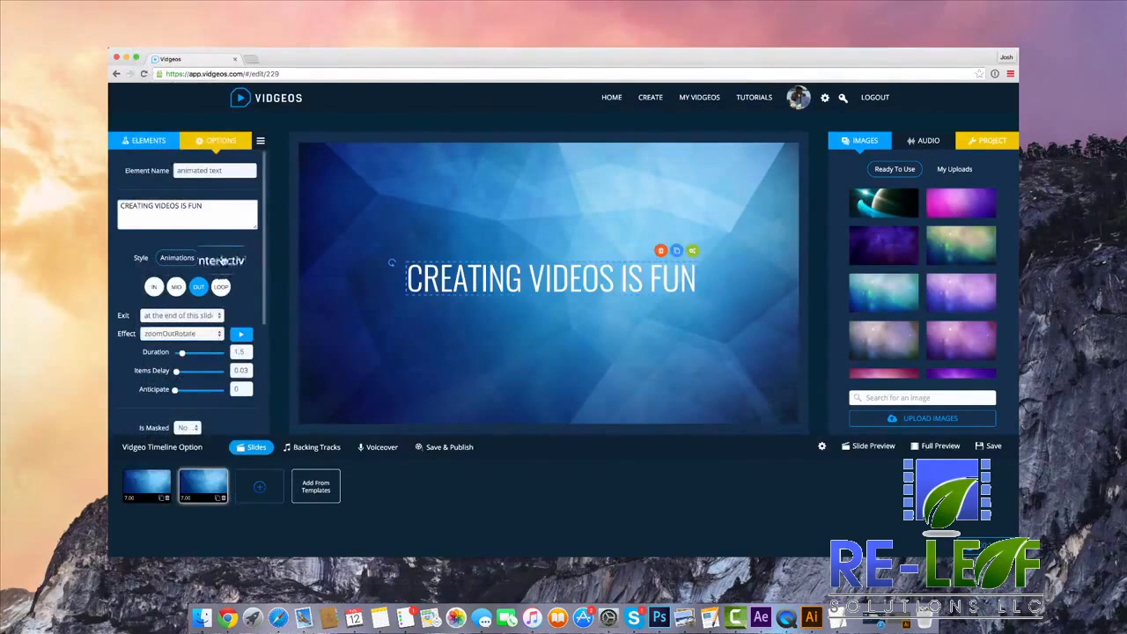
Delete the chat icon from the first slide, leaving only the HELLO text.
click(151, 138)
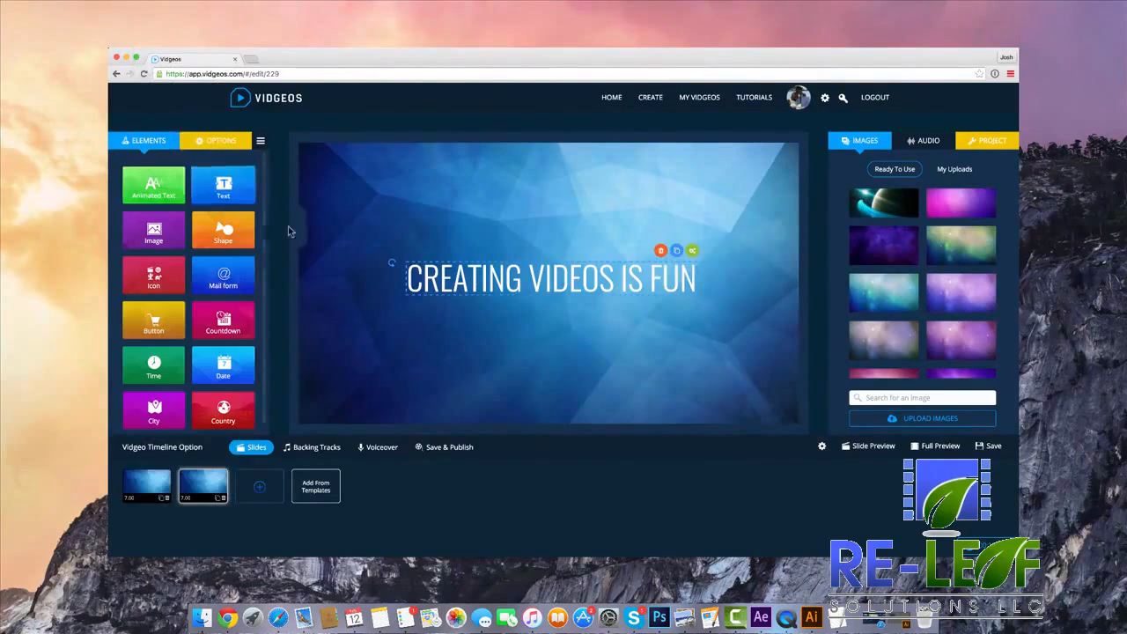
click(146, 485)
click(715, 250)
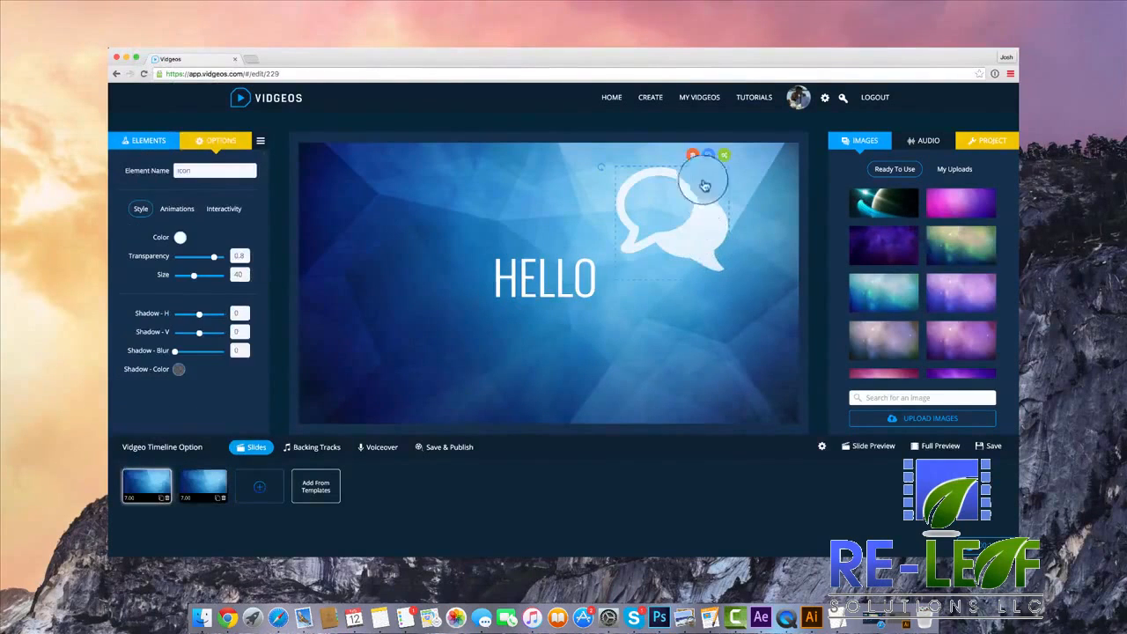
click(693, 156)
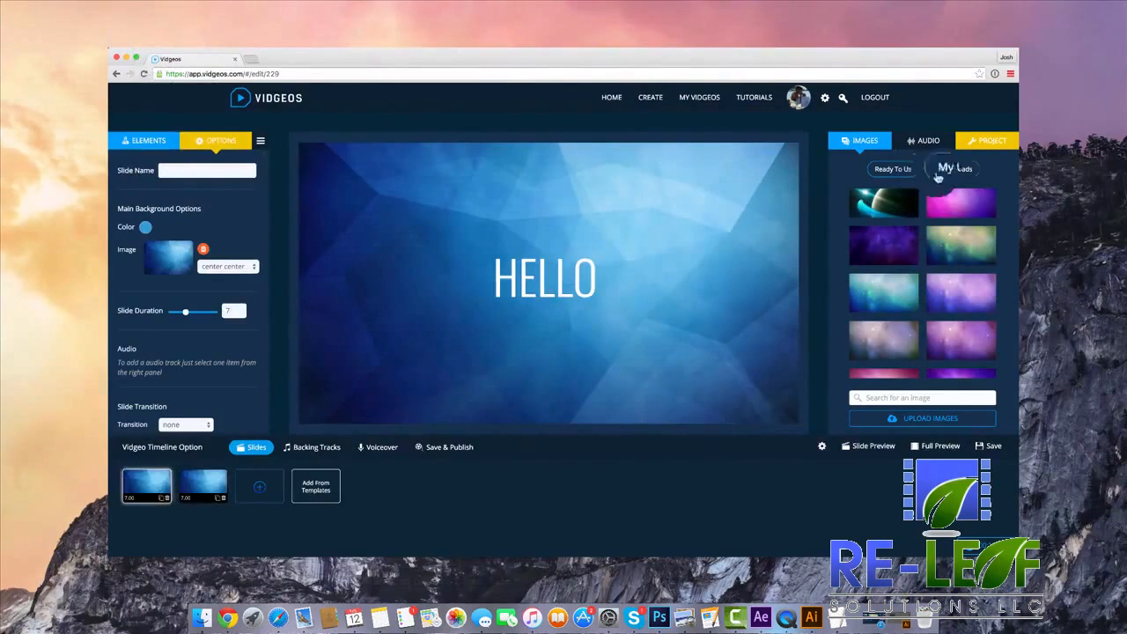
Set the project's translations option to Button.
click(983, 143)
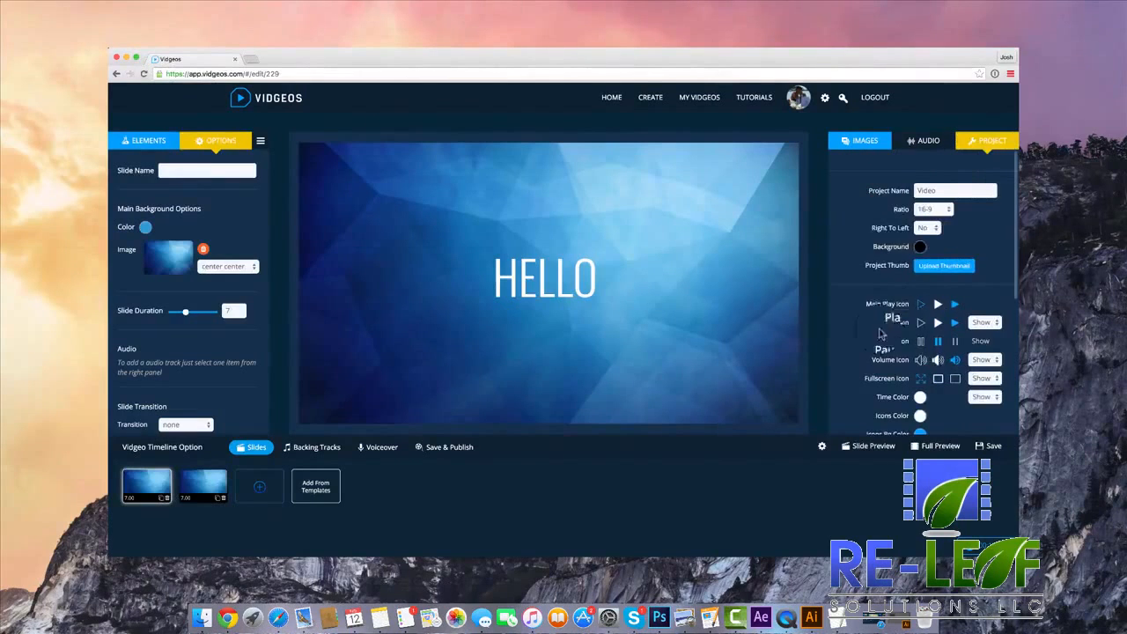
scroll(917, 255, down, 6)
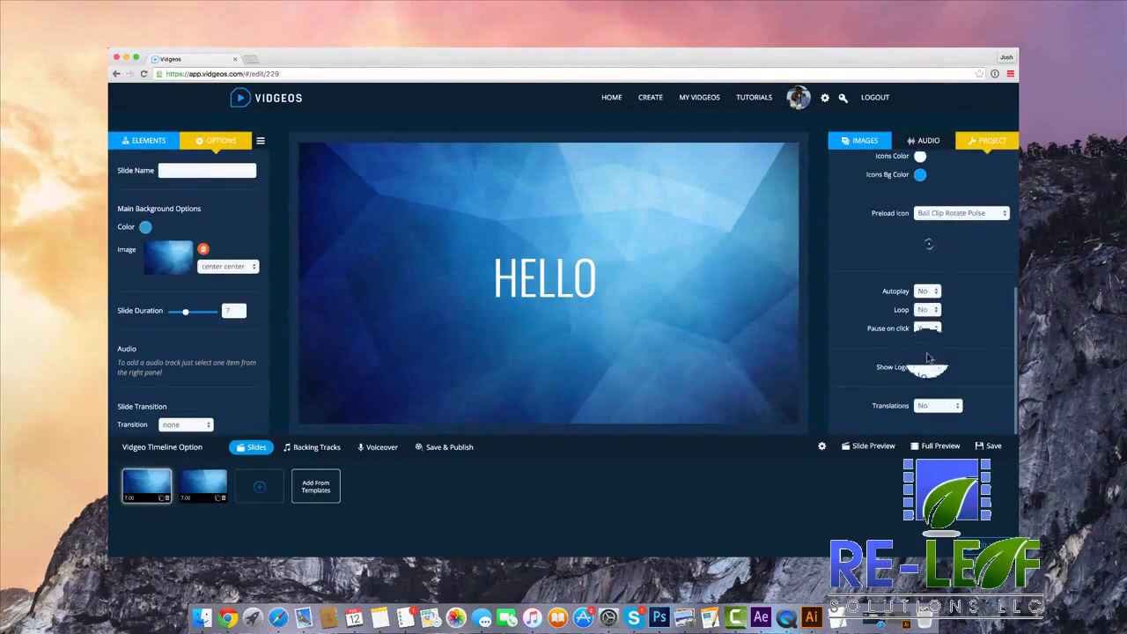
click(947, 411)
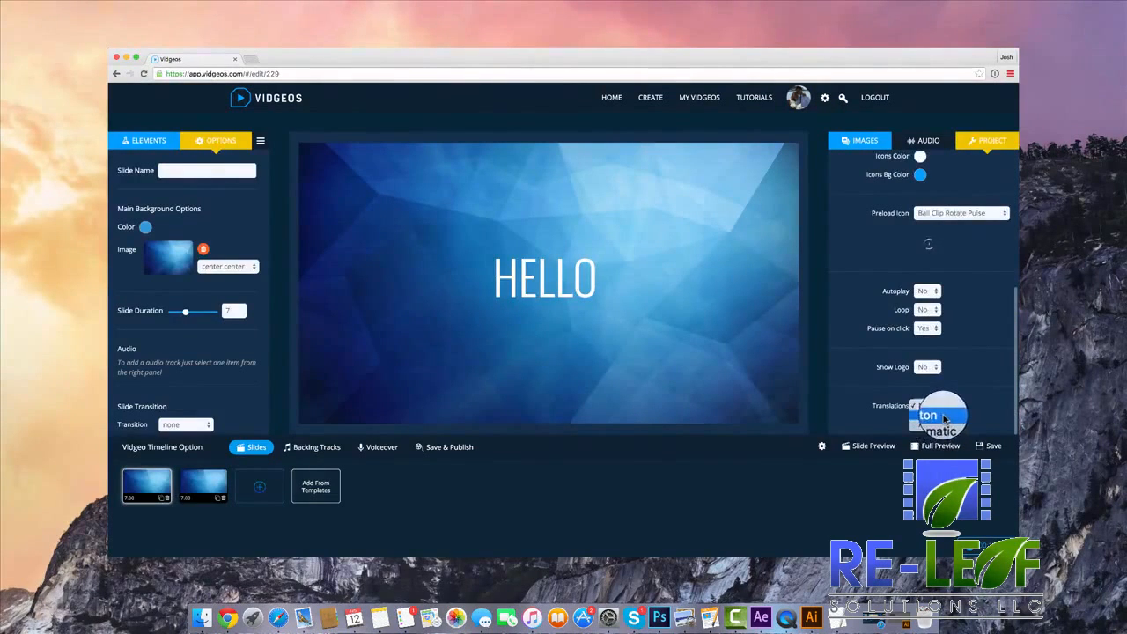
click(943, 415)
scroll(960, 398, down, 1)
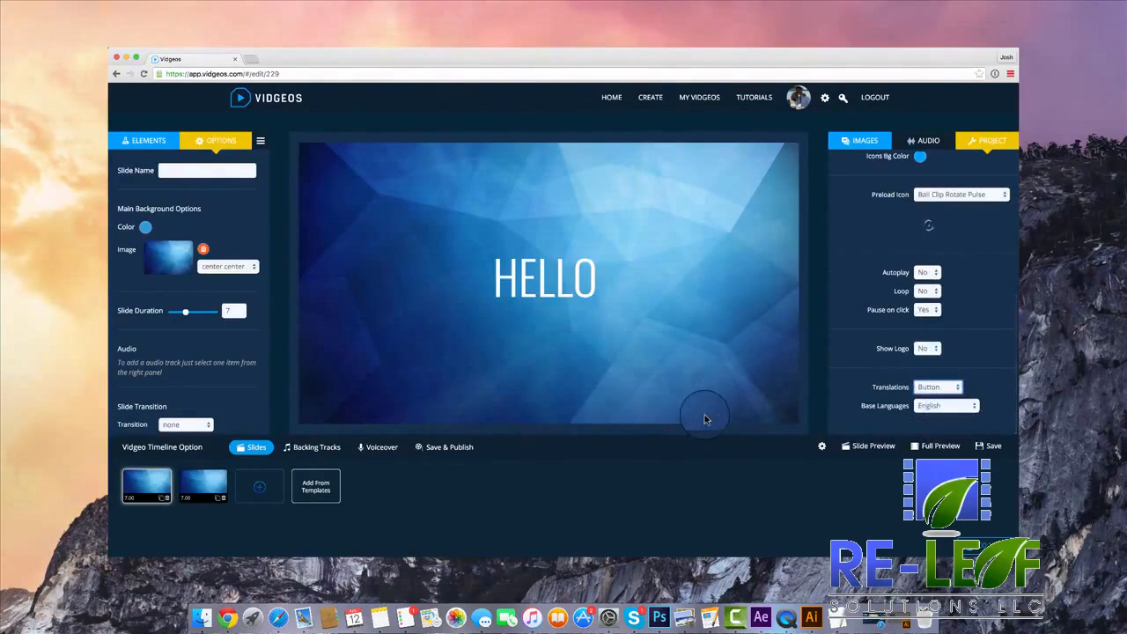
Select the HELLO text and set the preview language to Spanish.
click(543, 284)
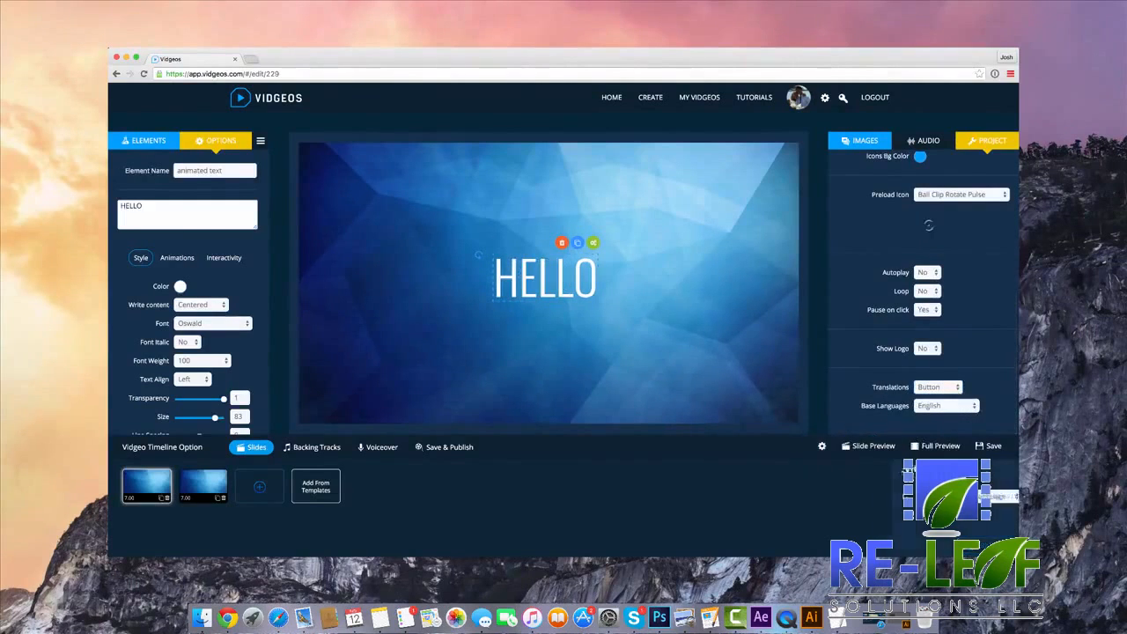
click(987, 496)
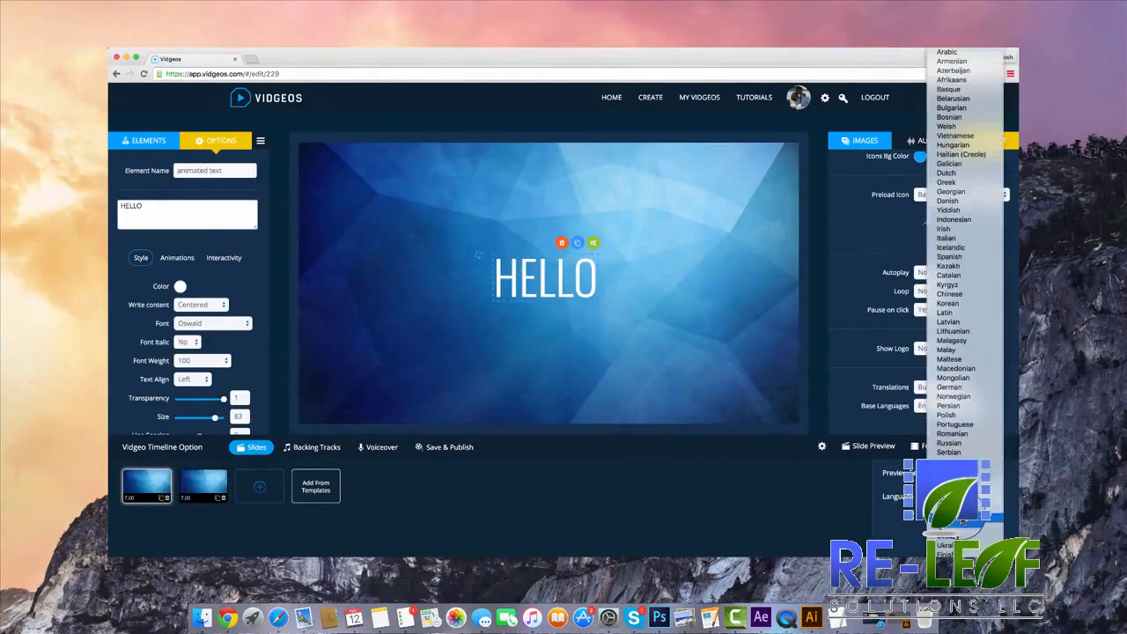
click(965, 259)
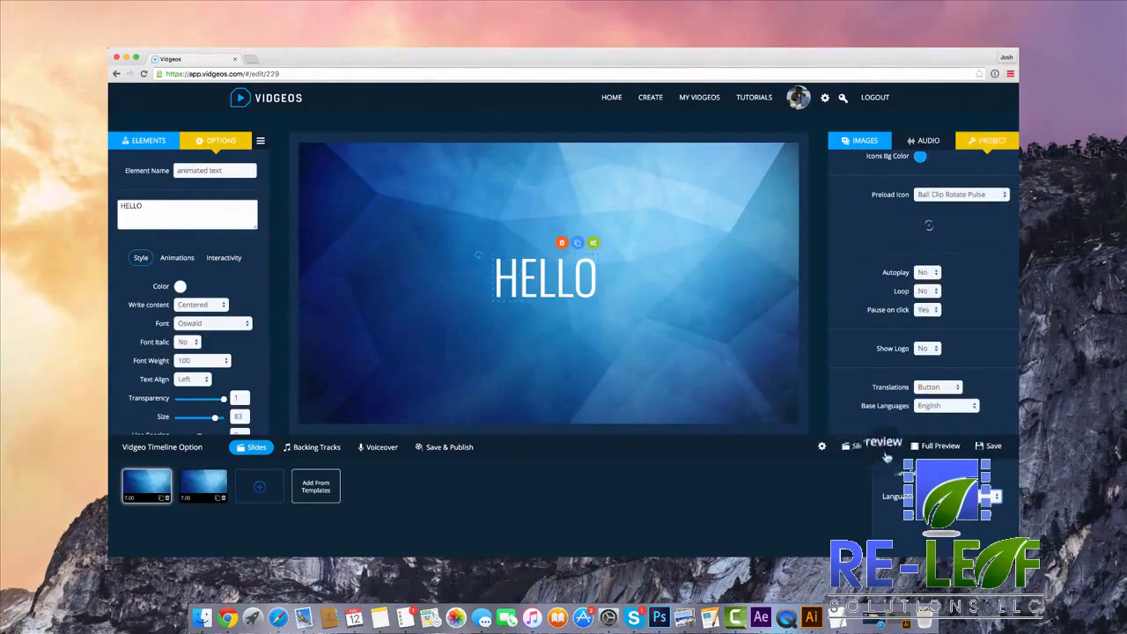
Play the full video preview, request the translation and accept it, watch the translated slides, and close the preview.
click(943, 447)
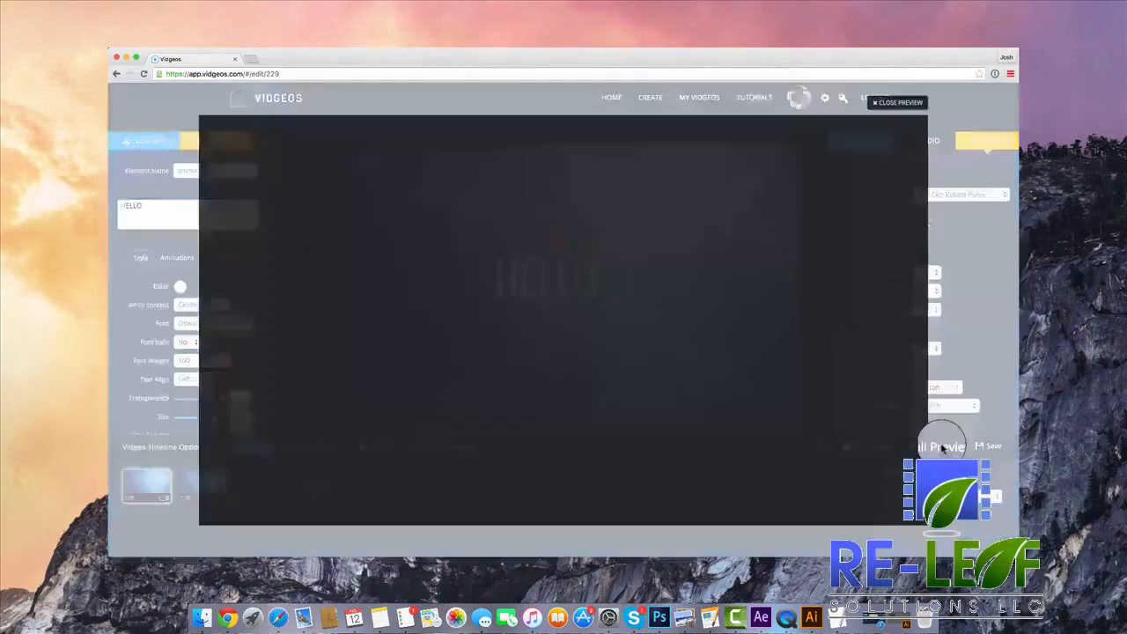
click(617, 334)
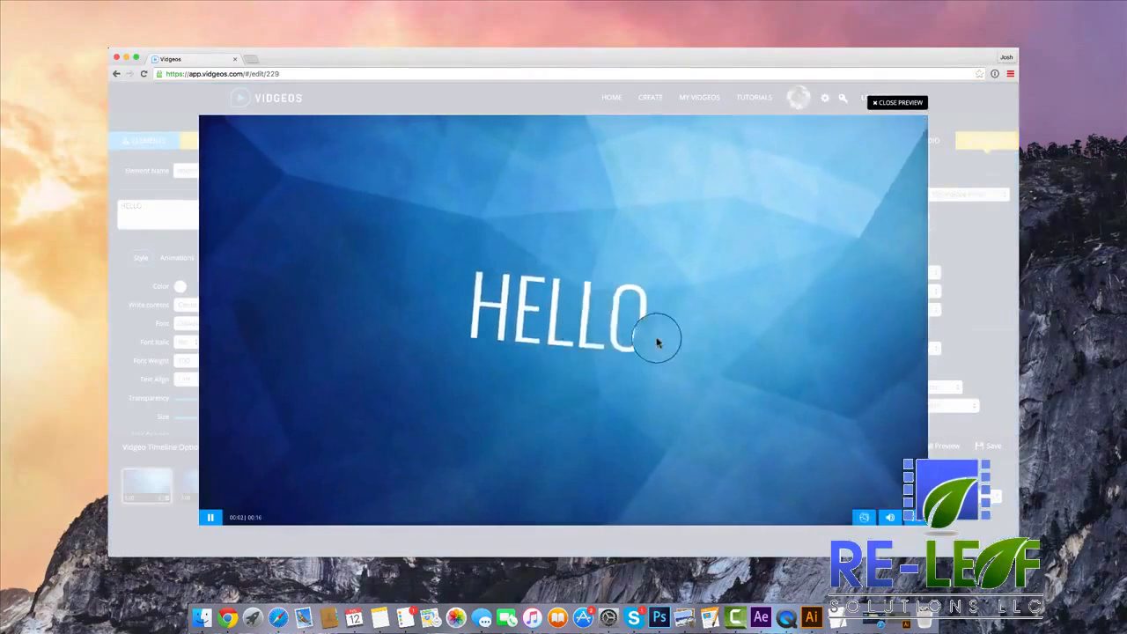
click(863, 518)
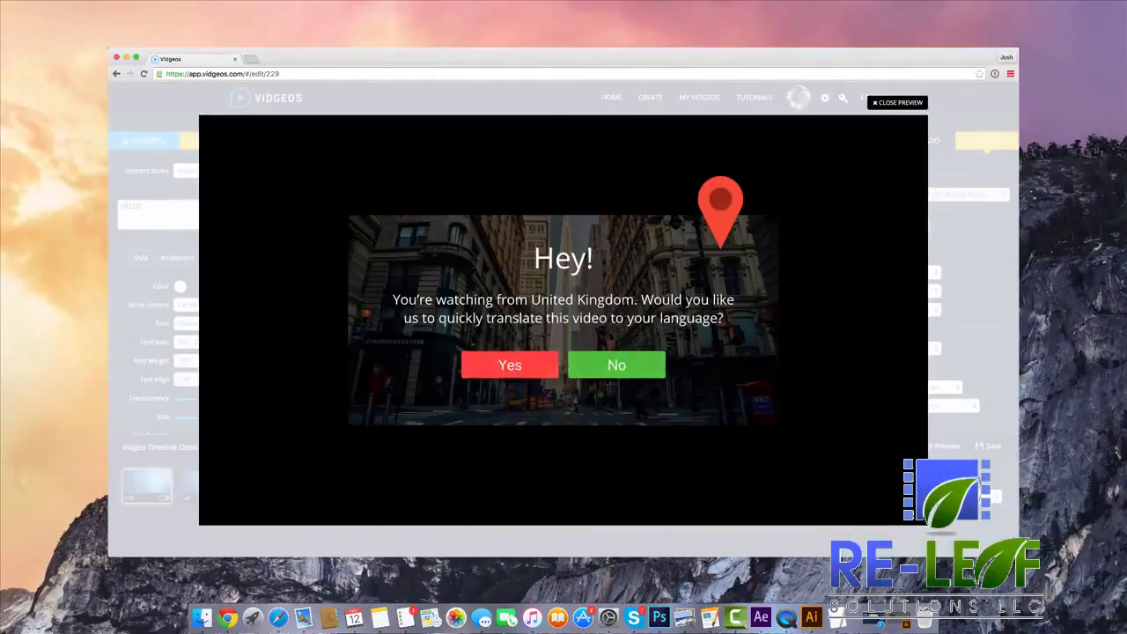
click(513, 366)
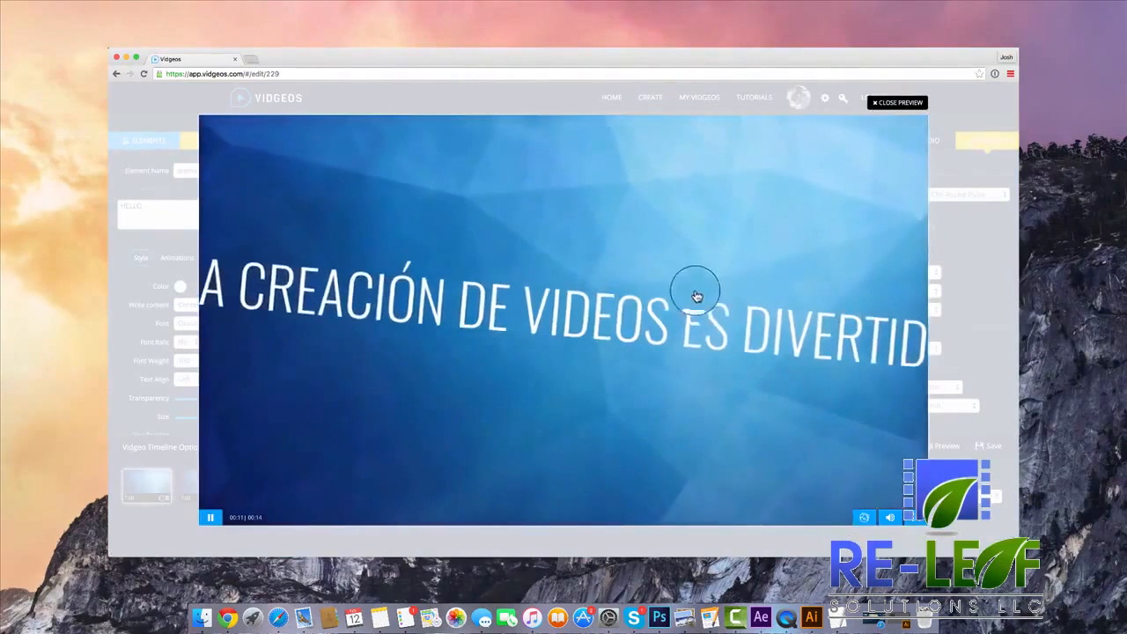
click(892, 119)
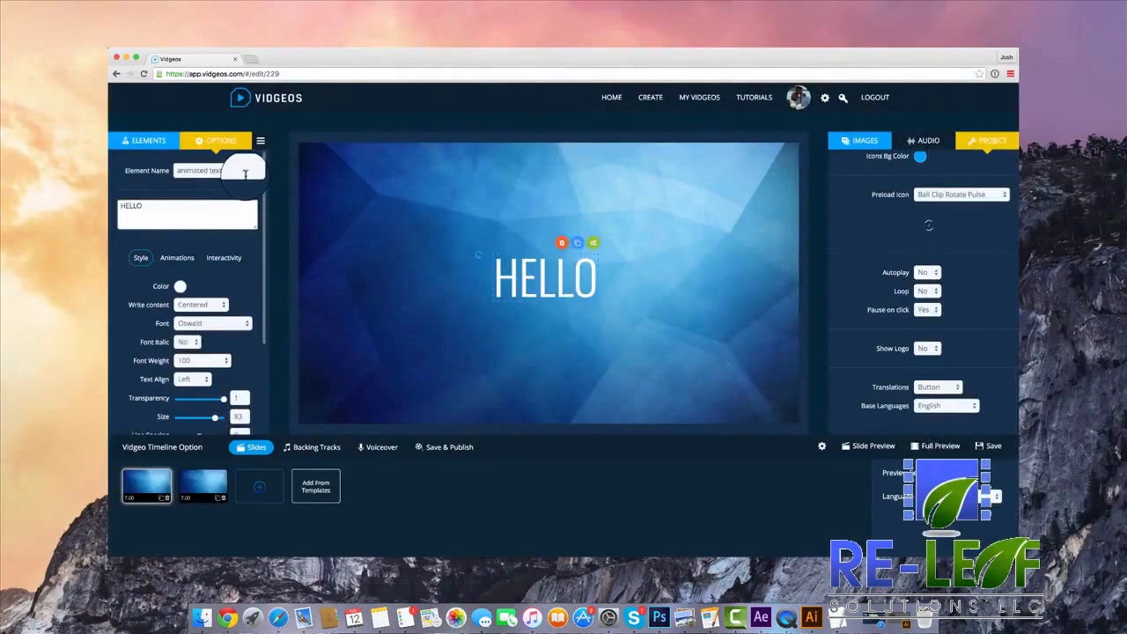
Duplicate the CREATING VIDEOS IS FUN slide in the timeline and select the text on the copy.
click(145, 140)
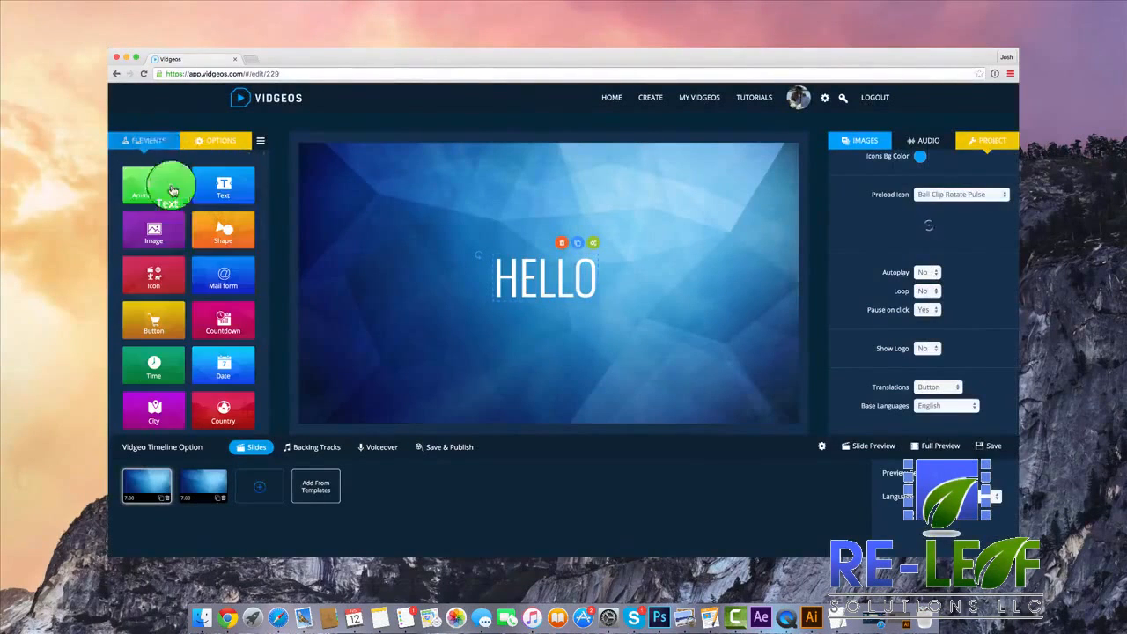
scroll(201, 259, down, 1)
click(257, 484)
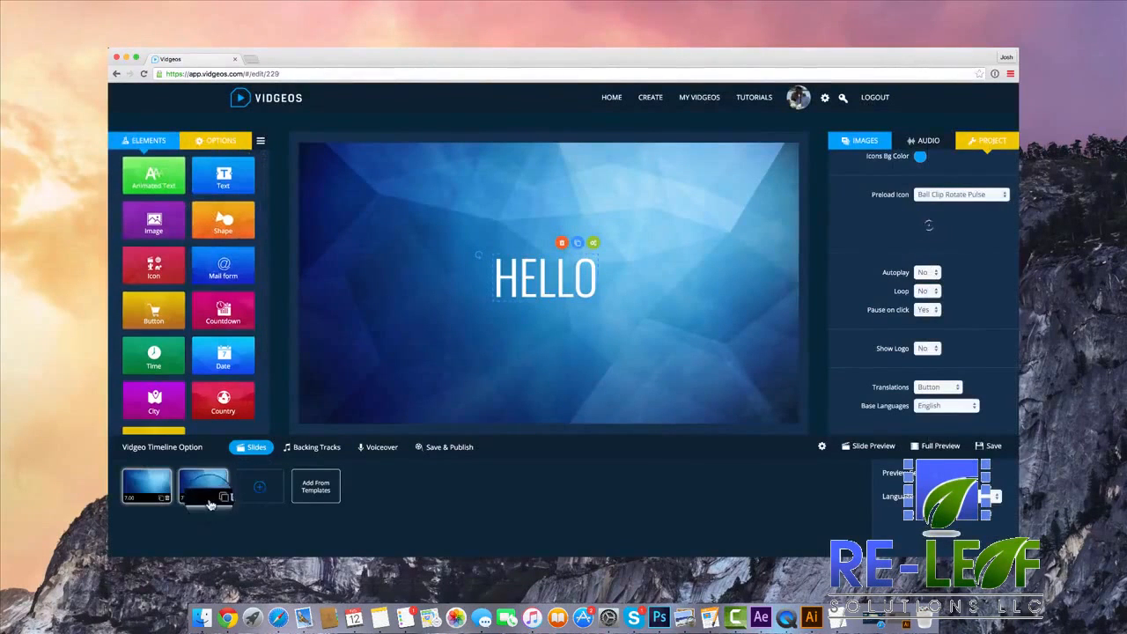
click(217, 499)
click(553, 273)
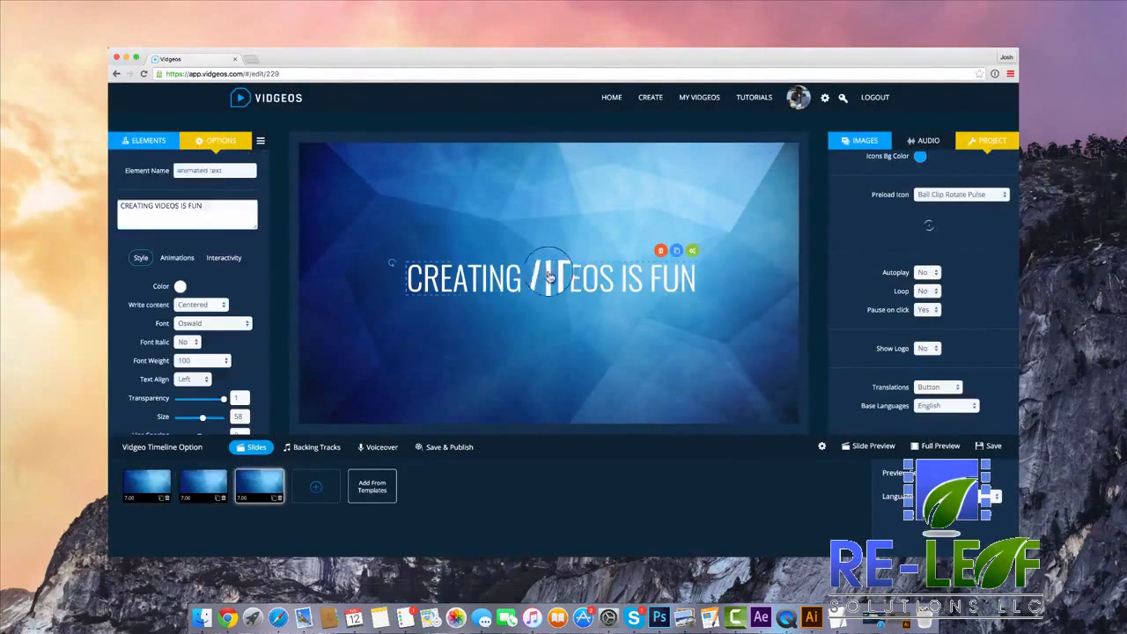
Add a shape to the new slide and place the yellow rectangle just above the text.
click(152, 142)
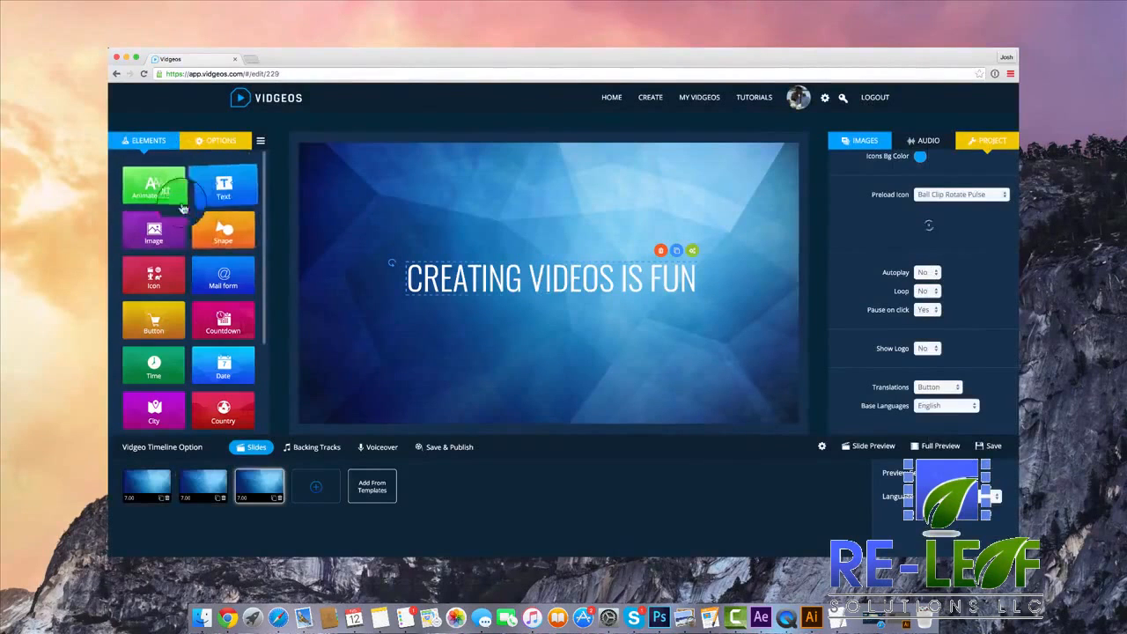
click(236, 249)
drag(473, 247, 493, 234)
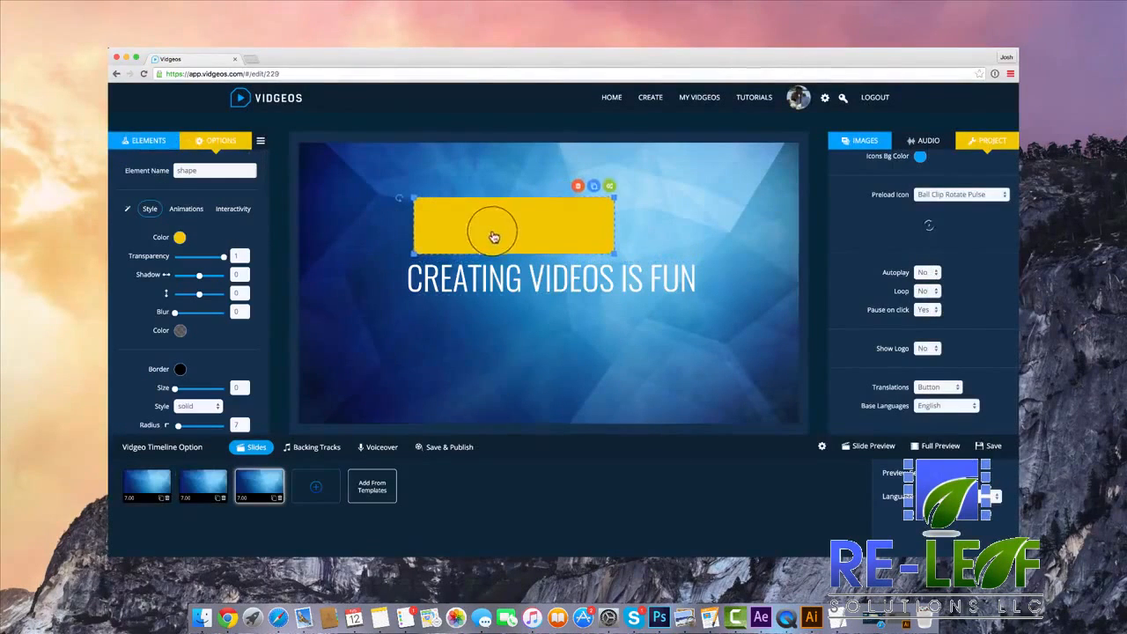
click(202, 214)
click(202, 266)
click(210, 308)
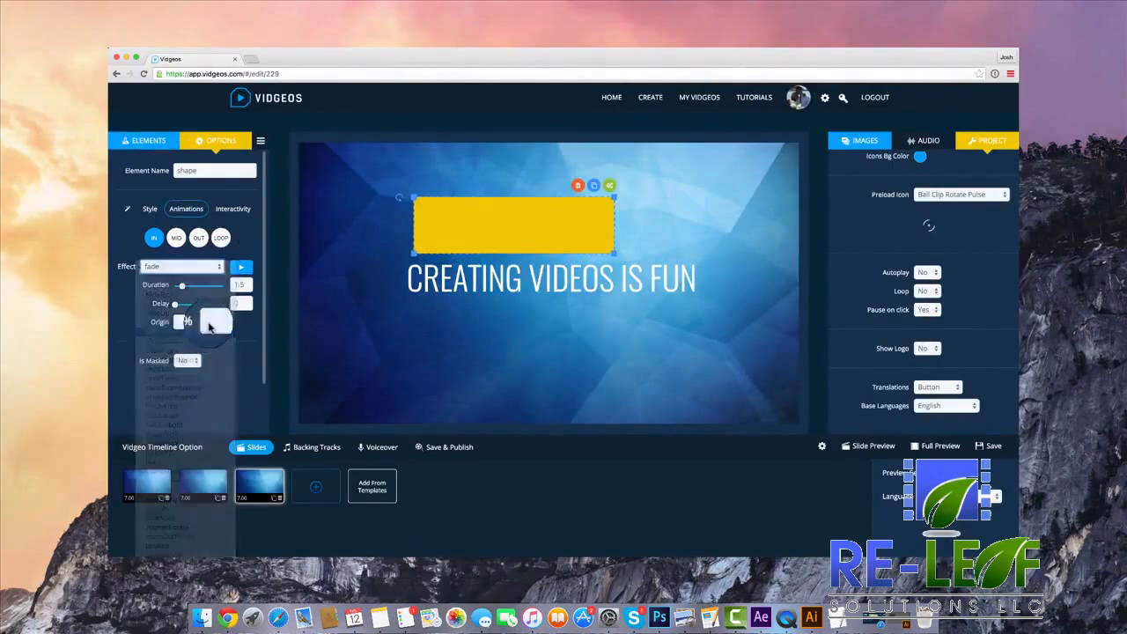
Change the shape's preset to a yellow circle and shrink it to a little over half its size.
click(148, 209)
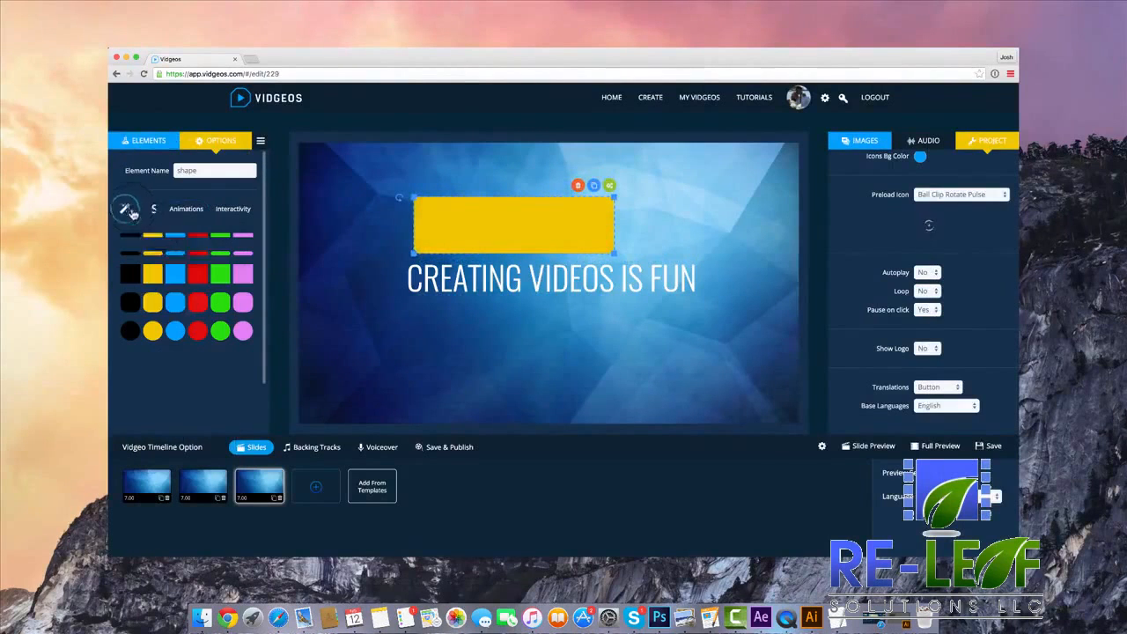
click(175, 305)
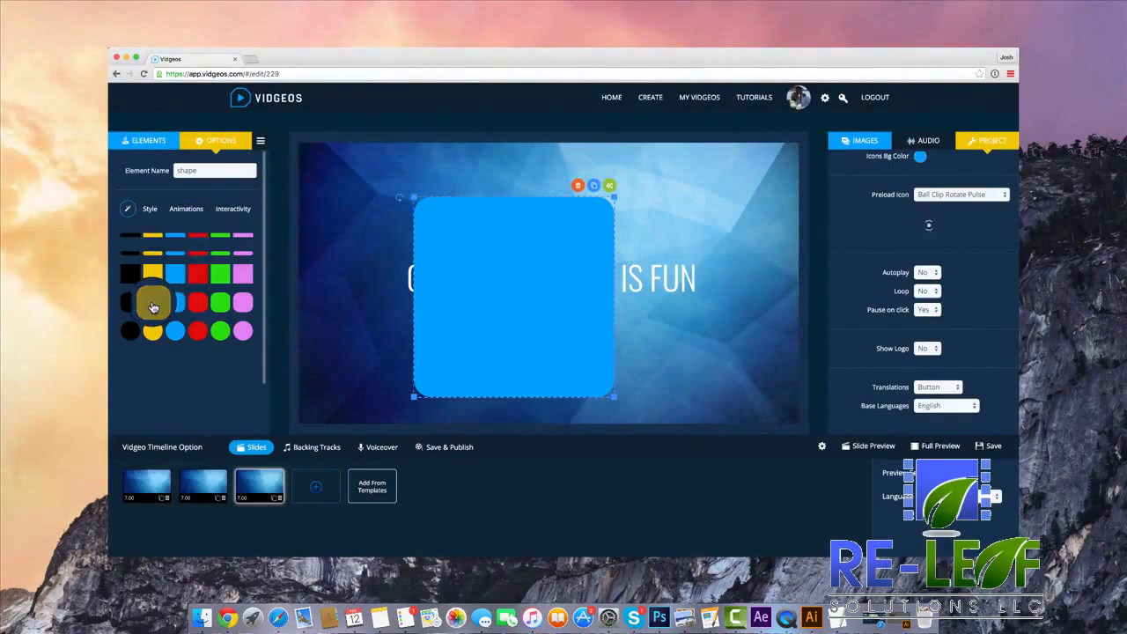
click(152, 331)
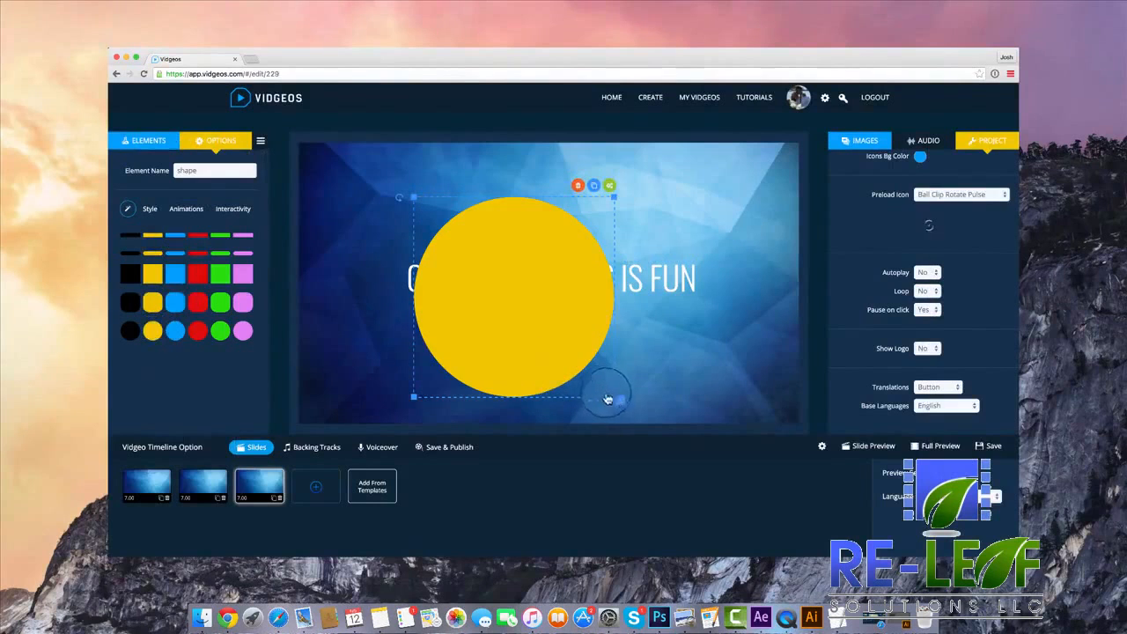
drag(607, 400, 525, 308)
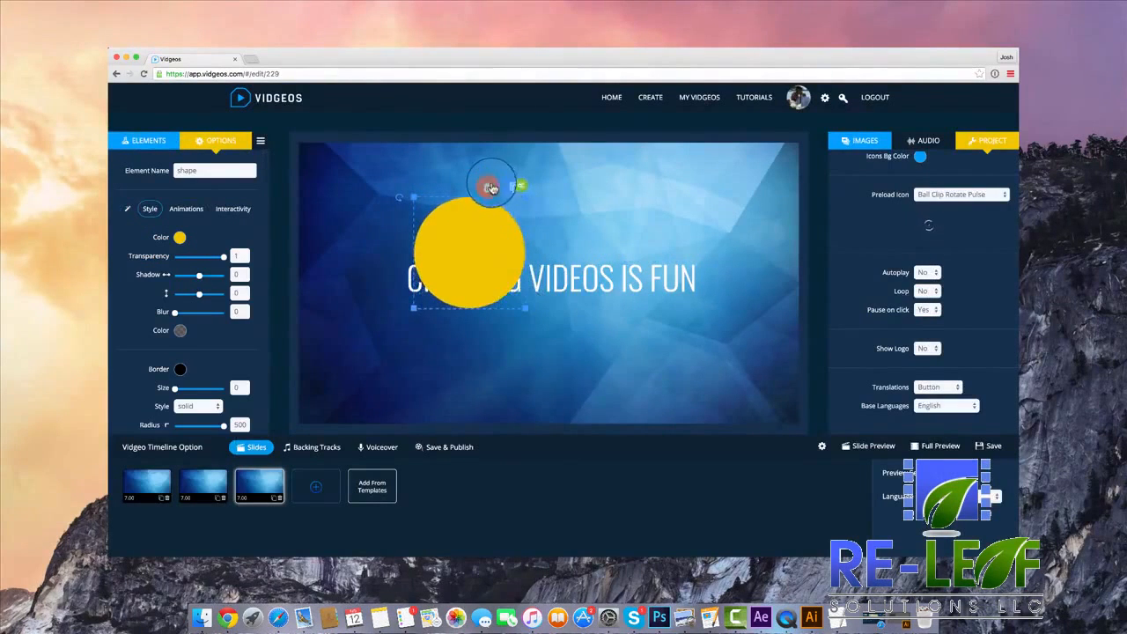
Replace the yellow circle with a mail form and arrange the form below the slide's heading text.
click(491, 187)
click(143, 140)
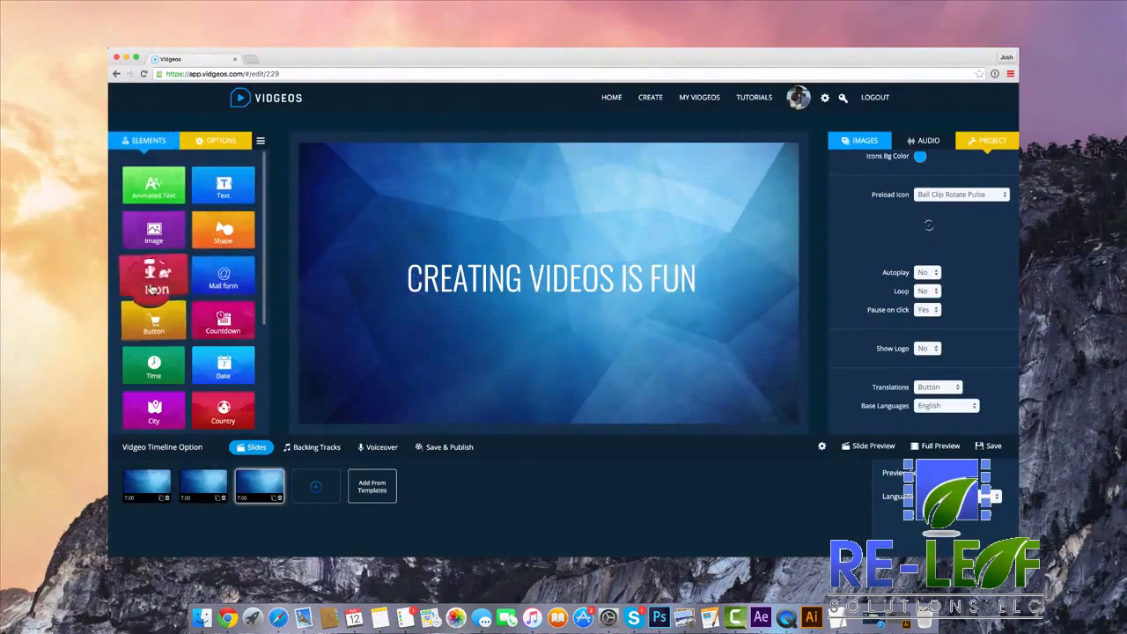
click(223, 283)
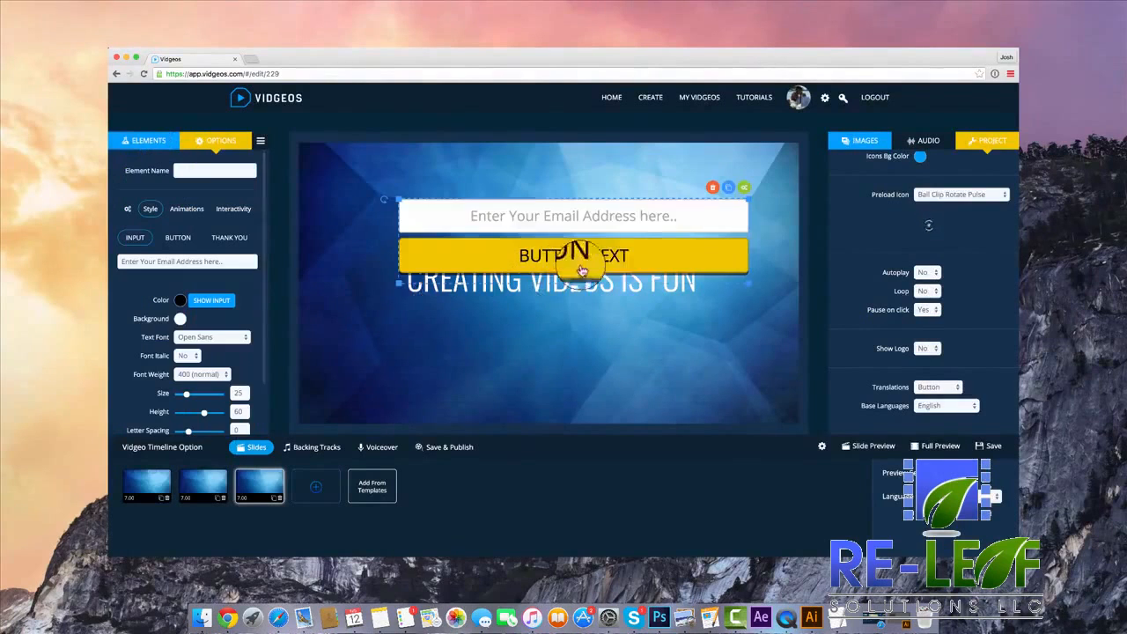
drag(629, 254, 611, 322)
click(587, 217)
drag(615, 361, 596, 320)
Change the slide's heading text to "DOWNLOAD MY FREE GIFT".
click(544, 213)
click(219, 200)
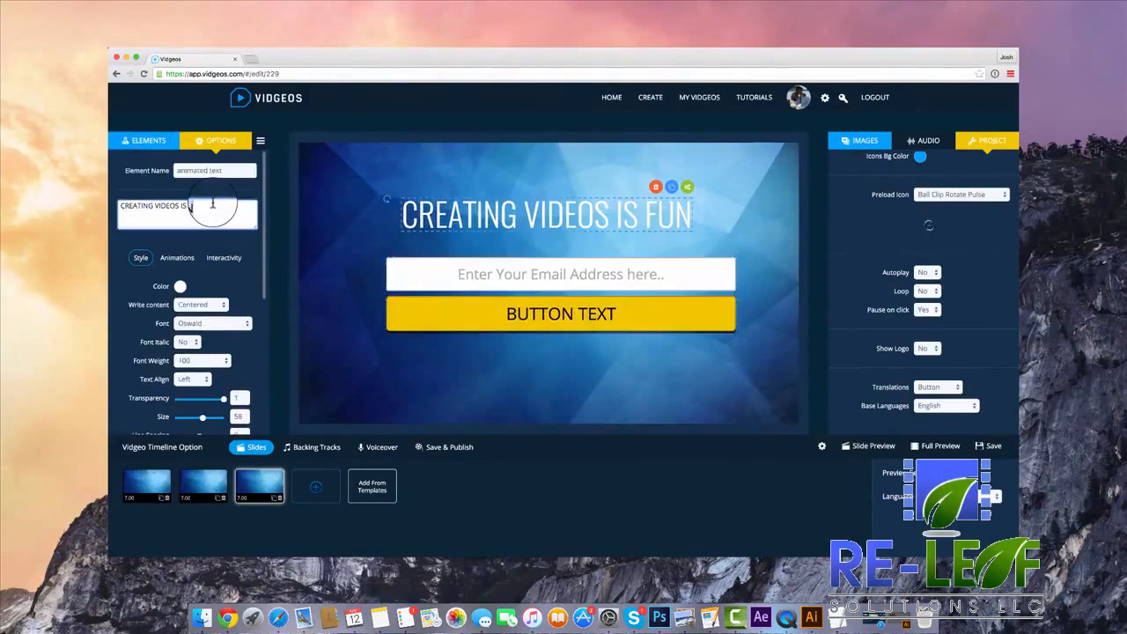
text(DOWNLOAD MY FREE GIFT)
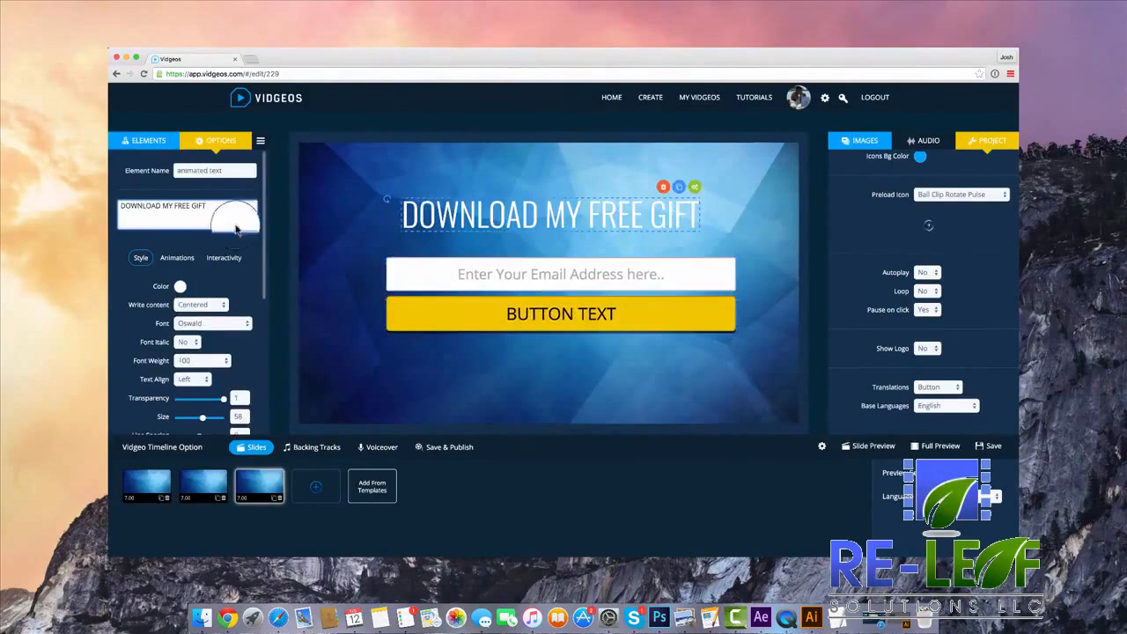
Make the background of the mail form's button fully transparent.
click(553, 274)
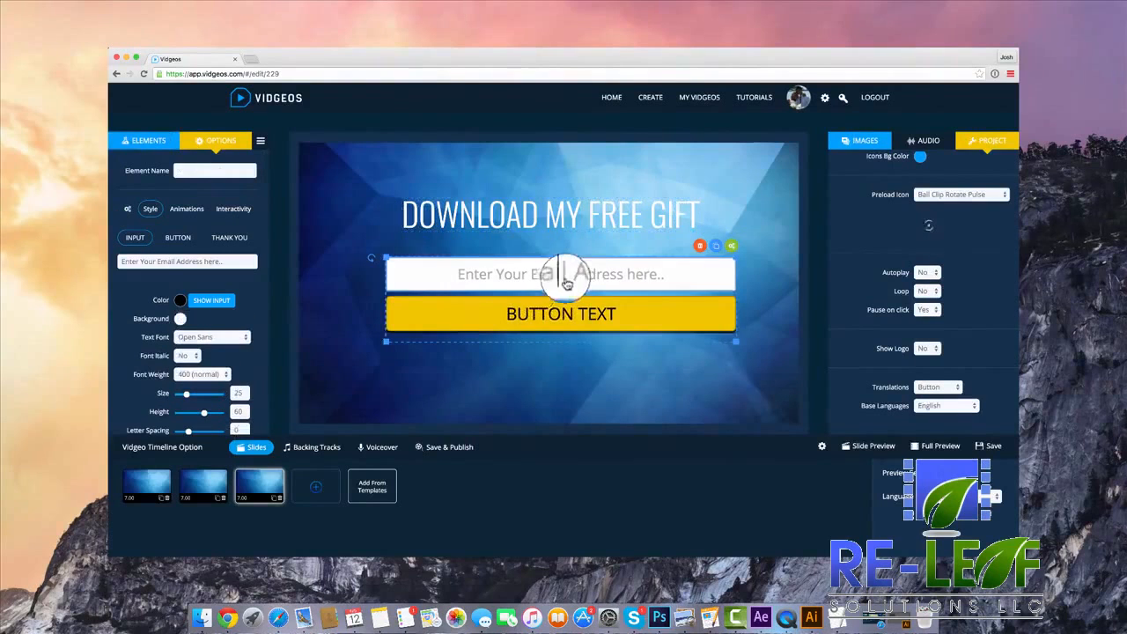
click(188, 261)
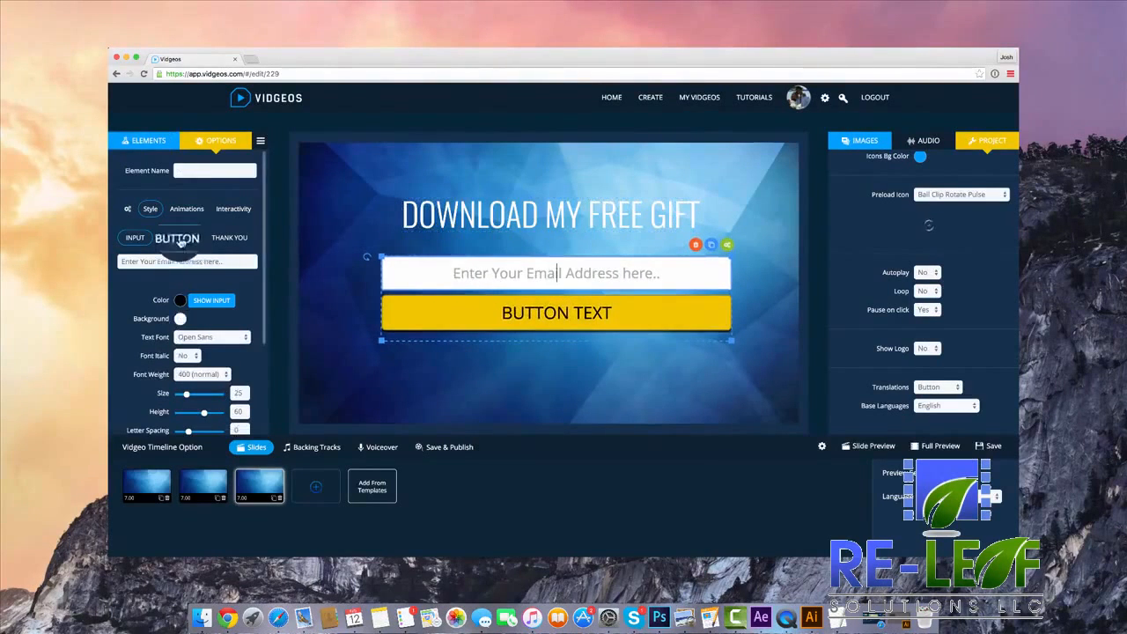
scroll(180, 242, down, 5)
scroll(179, 242, up, 5)
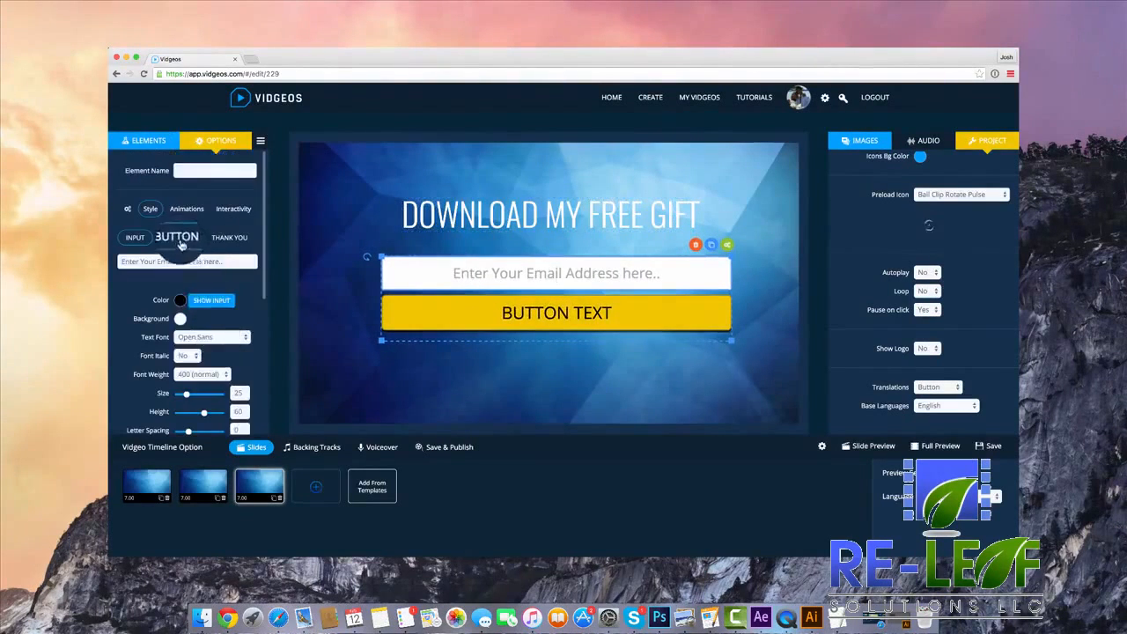
click(180, 243)
click(183, 320)
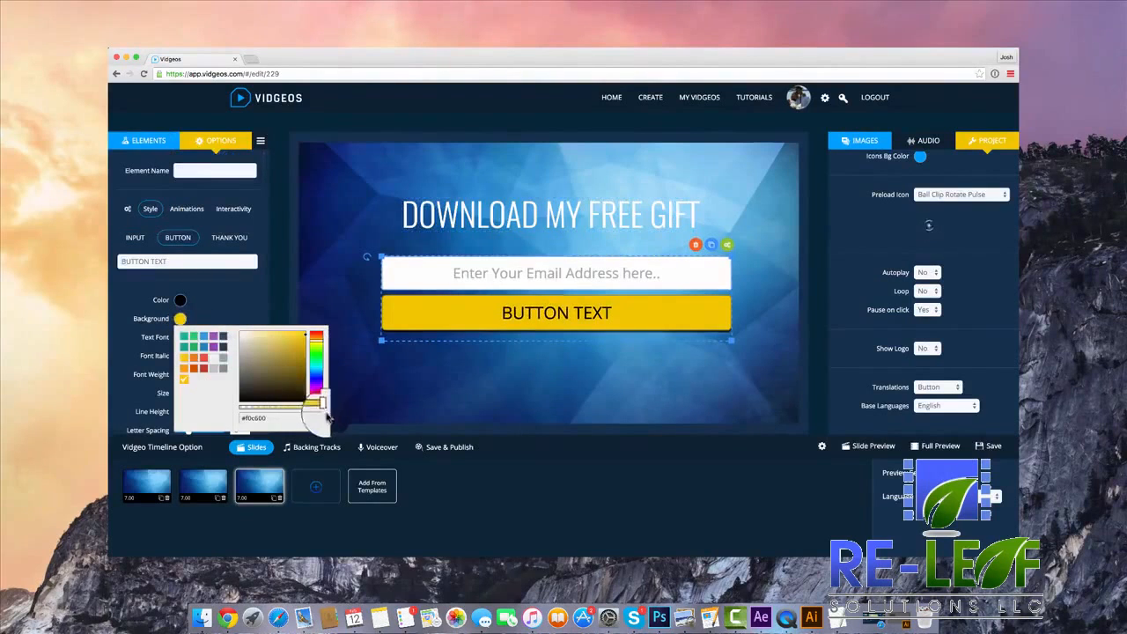
drag(320, 411, 223, 407)
Set the mail form button's border colour to white and remove the button's shadow.
scroll(203, 317, down, 5)
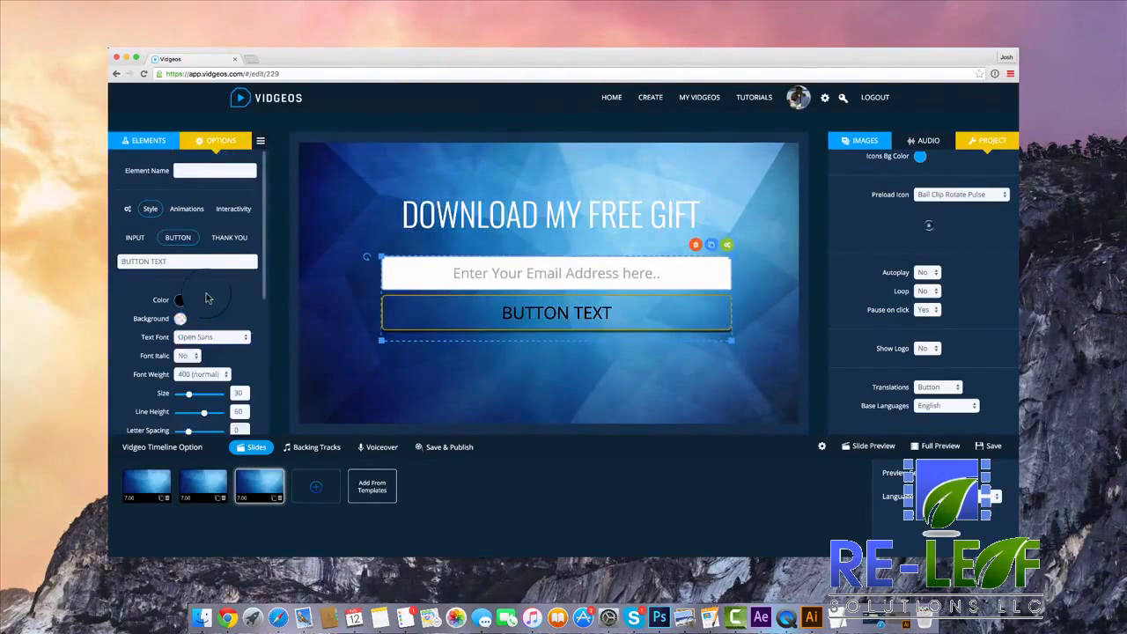
click(181, 226)
drag(268, 275, 222, 233)
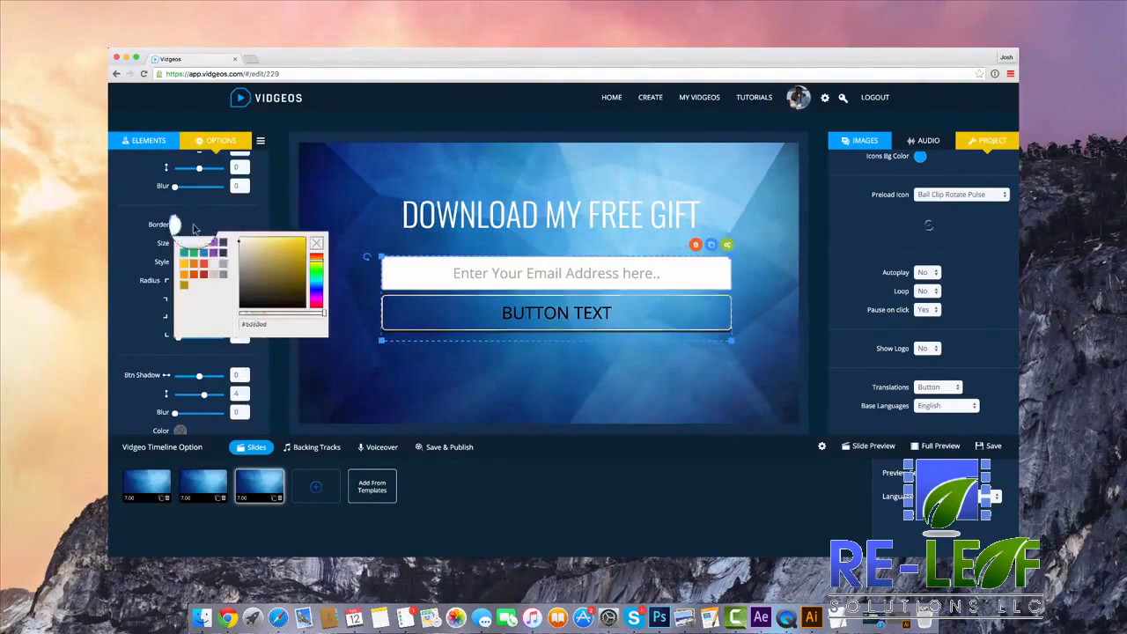
click(242, 207)
scroll(204, 383, down, 1)
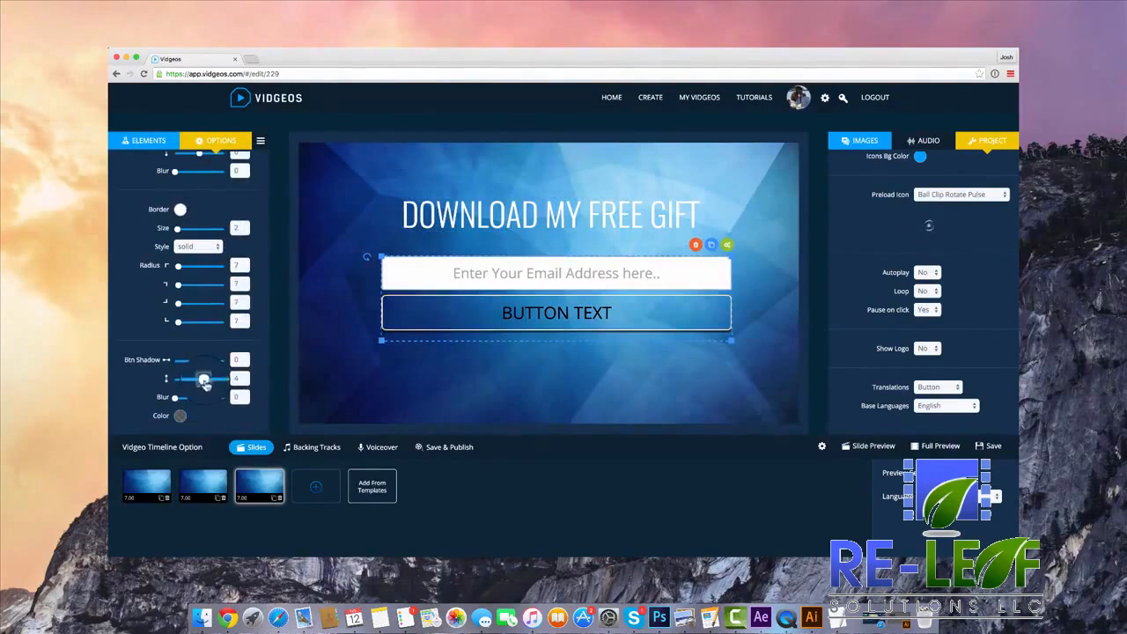
Make the button's text white and change its caption to "DOWNLOAD FREE GIFT NOW!".
scroll(200, 384, up, 5)
click(183, 299)
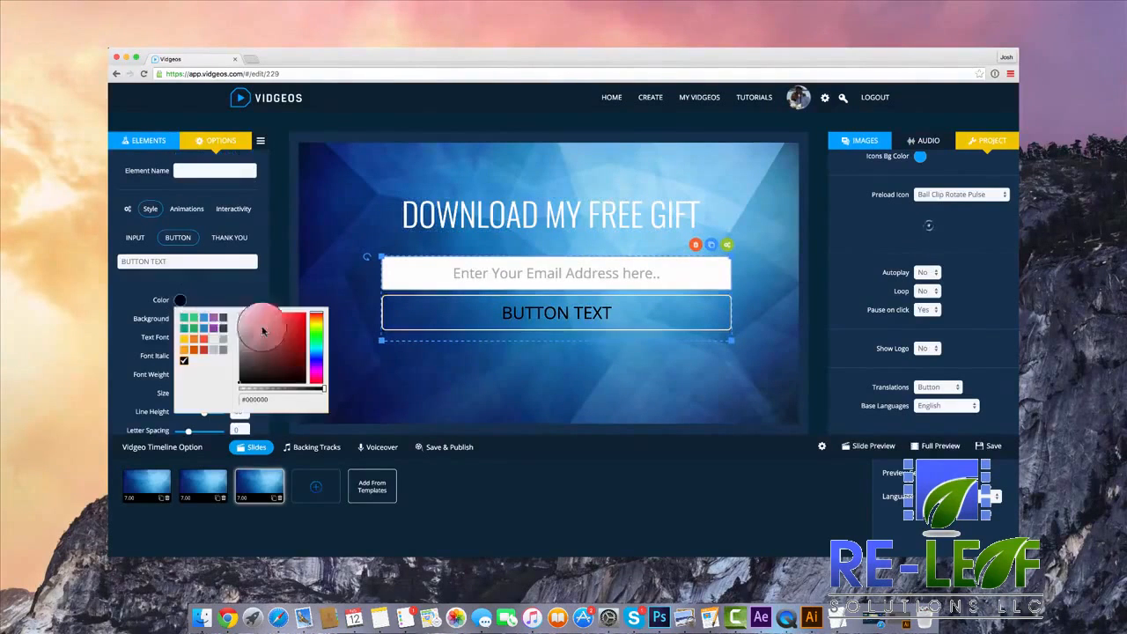
click(193, 287)
click(179, 262)
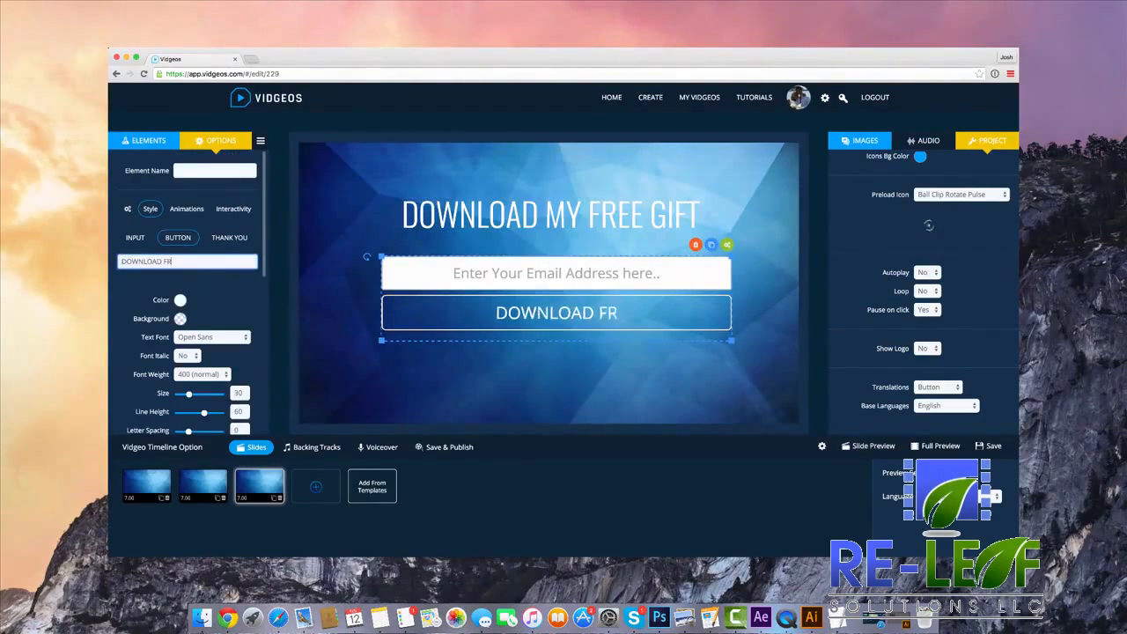
text(GIFT NOW!)
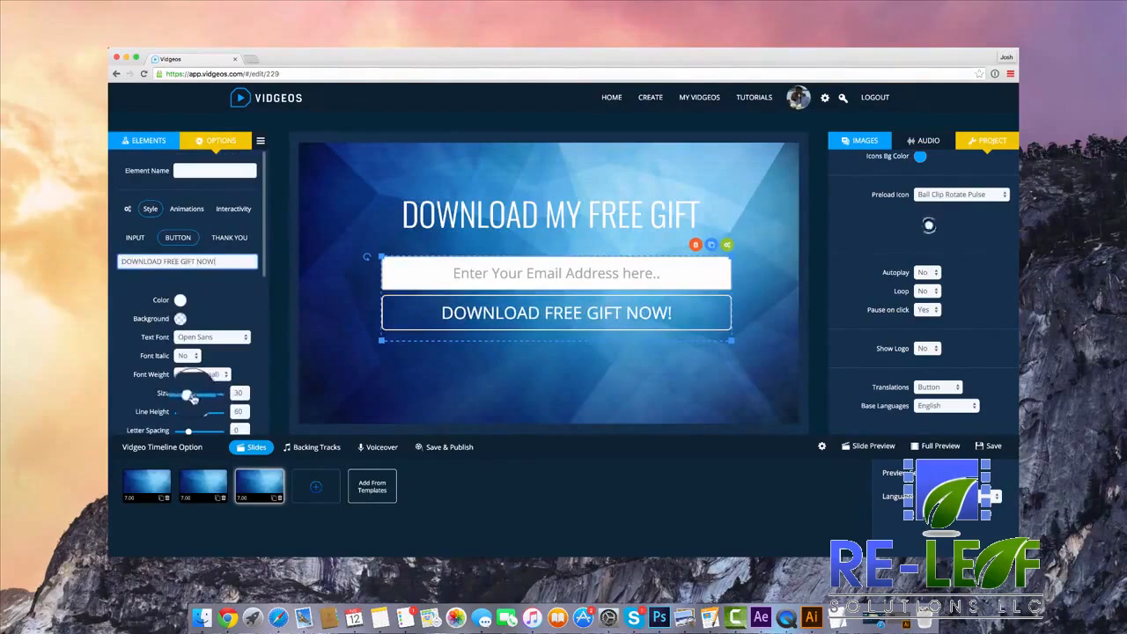
Set the button caption's size to 26 and its font to Quicksand.
drag(193, 397, 188, 396)
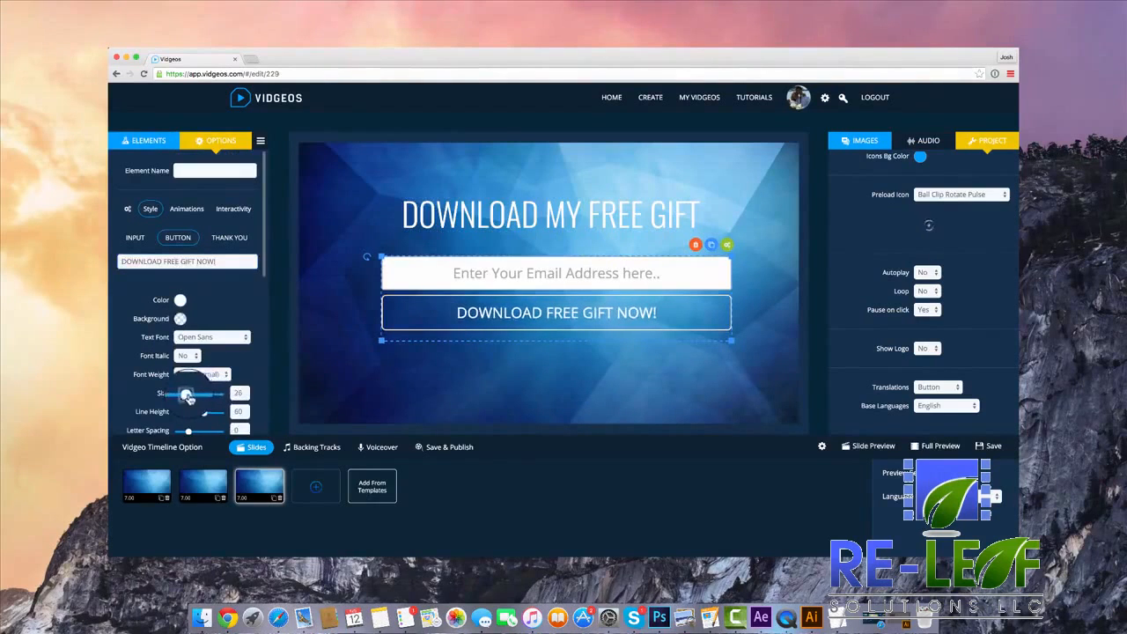
click(209, 337)
click(202, 430)
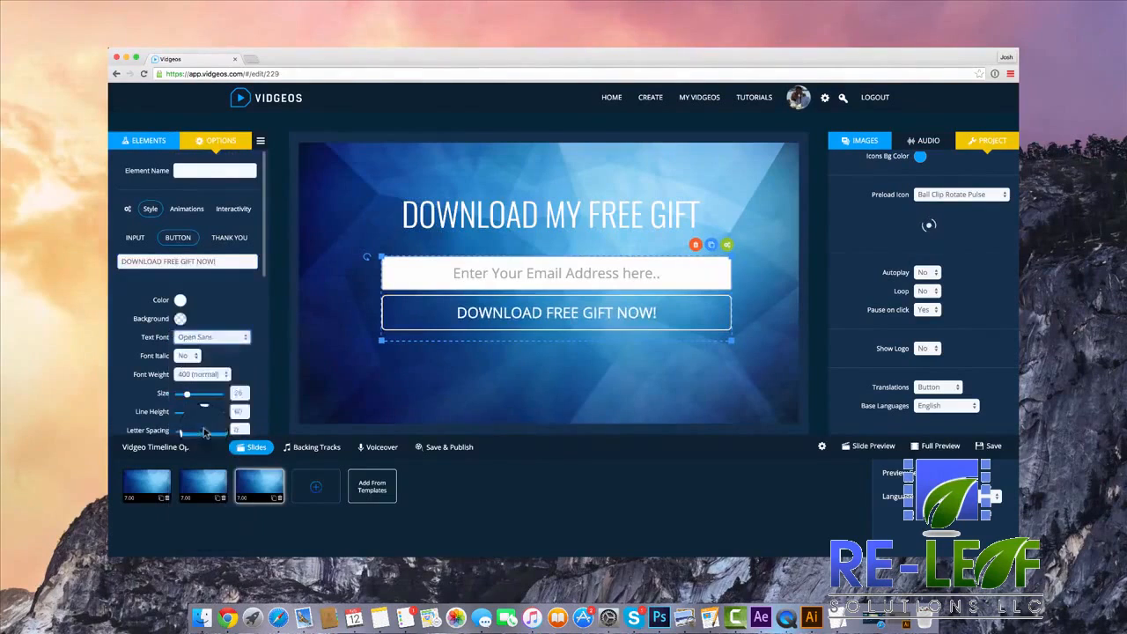
click(215, 339)
click(220, 380)
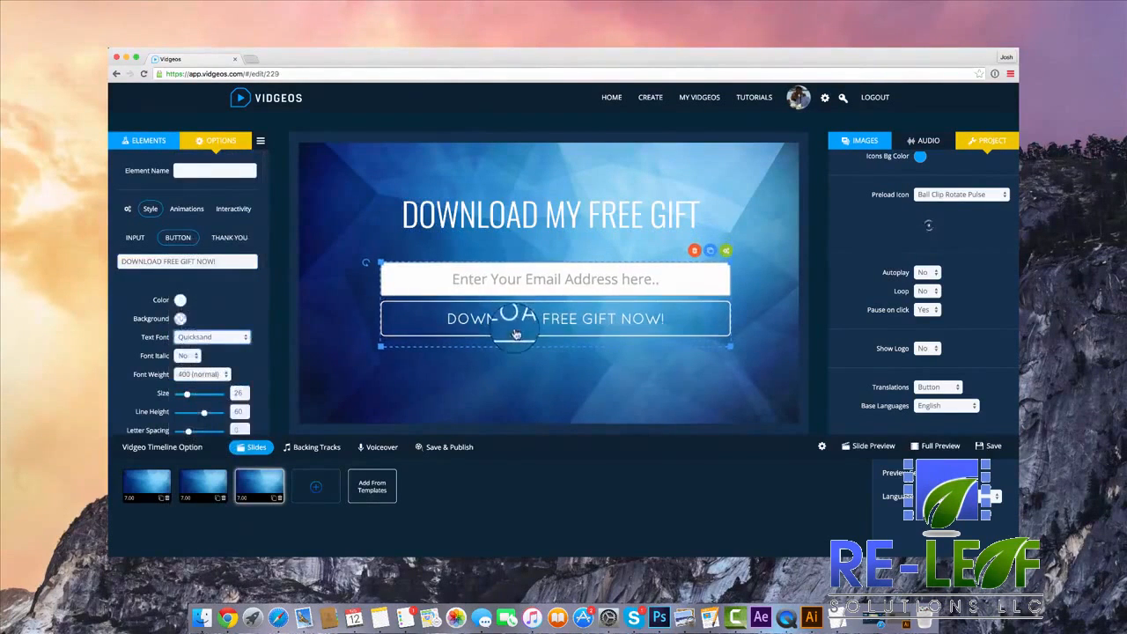
Display the mail form's thank-you message and set its text colour to white.
click(229, 238)
click(201, 260)
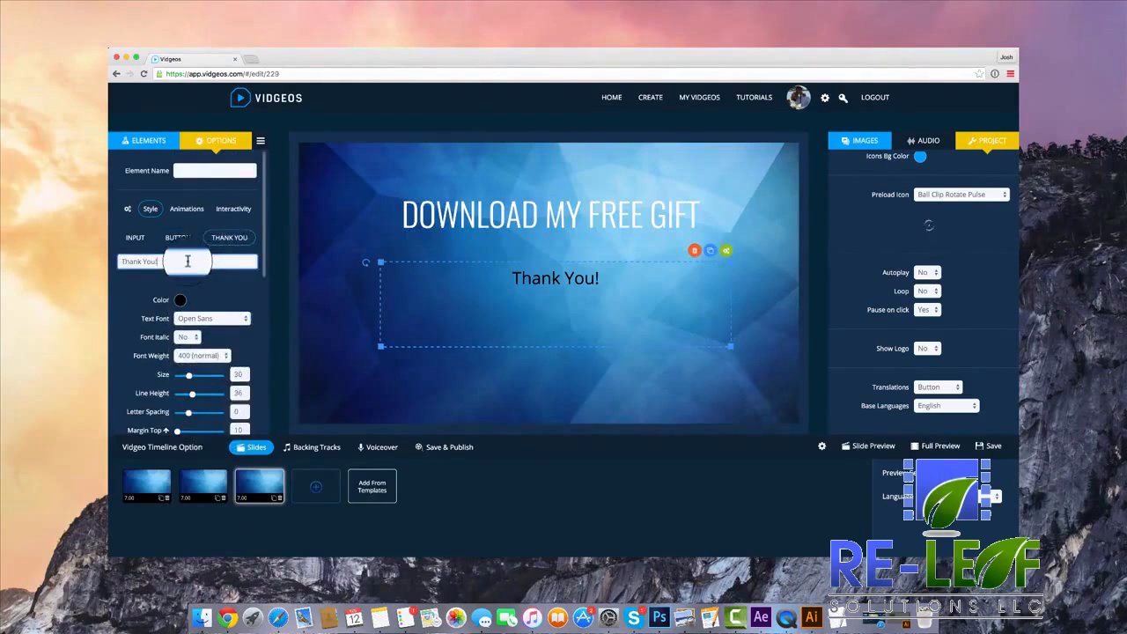
click(179, 301)
drag(253, 346, 219, 303)
click(205, 279)
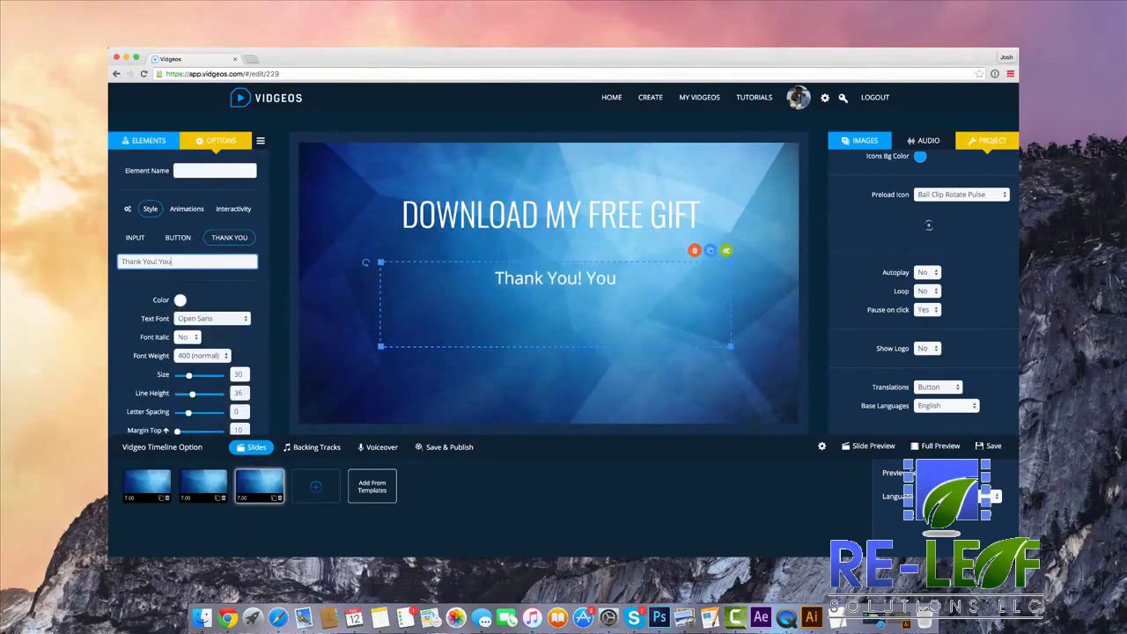
Extend the thank-you message to read "Thank You! Your free gift will be delivered inside your email inbox".
text(Your free gift will be i)
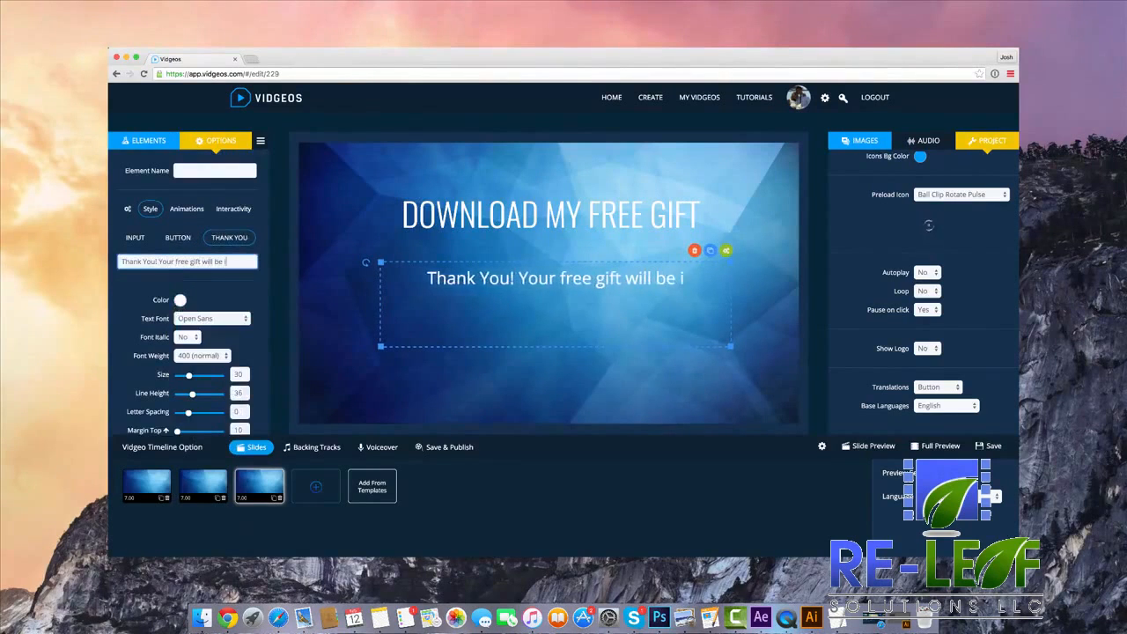
key(BackSpace)
text(delive)
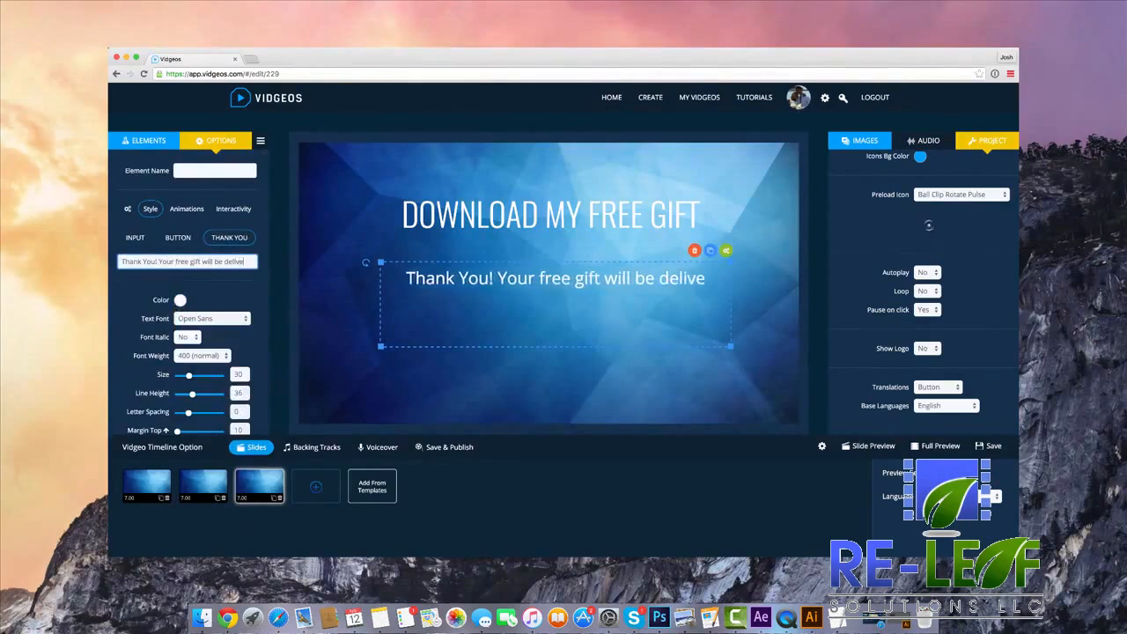
text(red inside your)
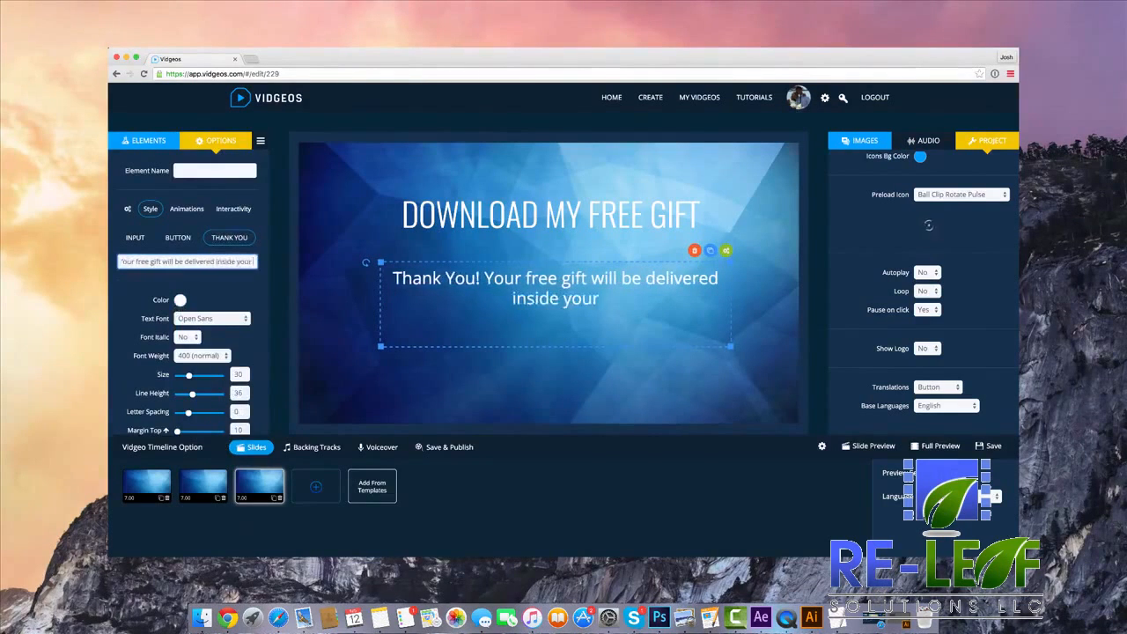
text( email inc)
key(BackSpace)
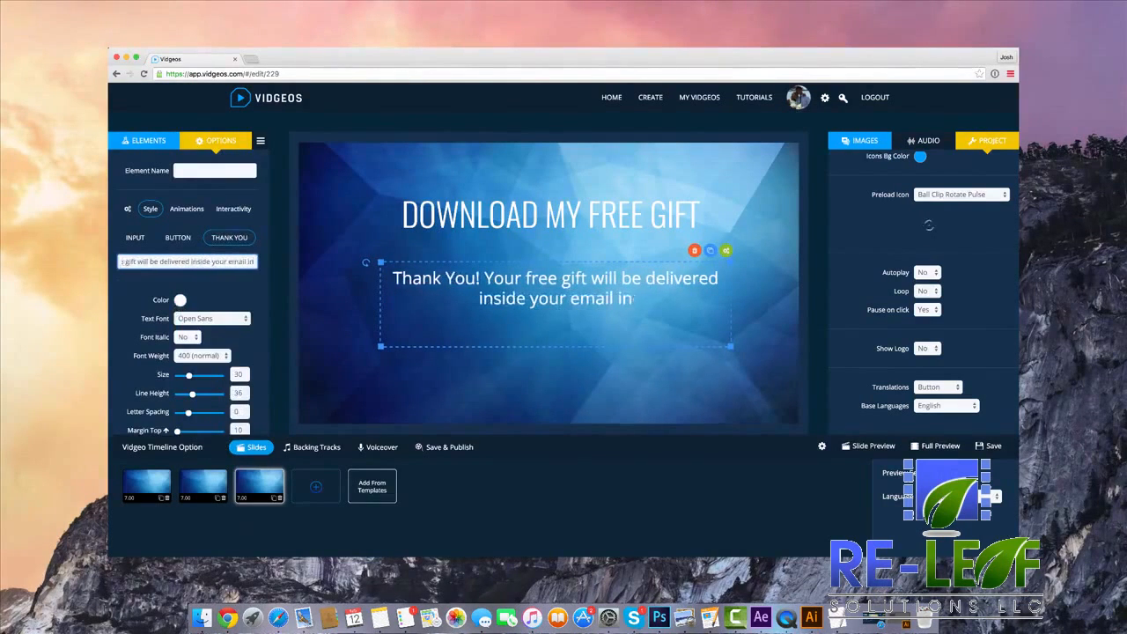
text(box)
Examine the mail form's general settings, including the choices for When Appears and When Joined.
scroll(132, 228, down, 2)
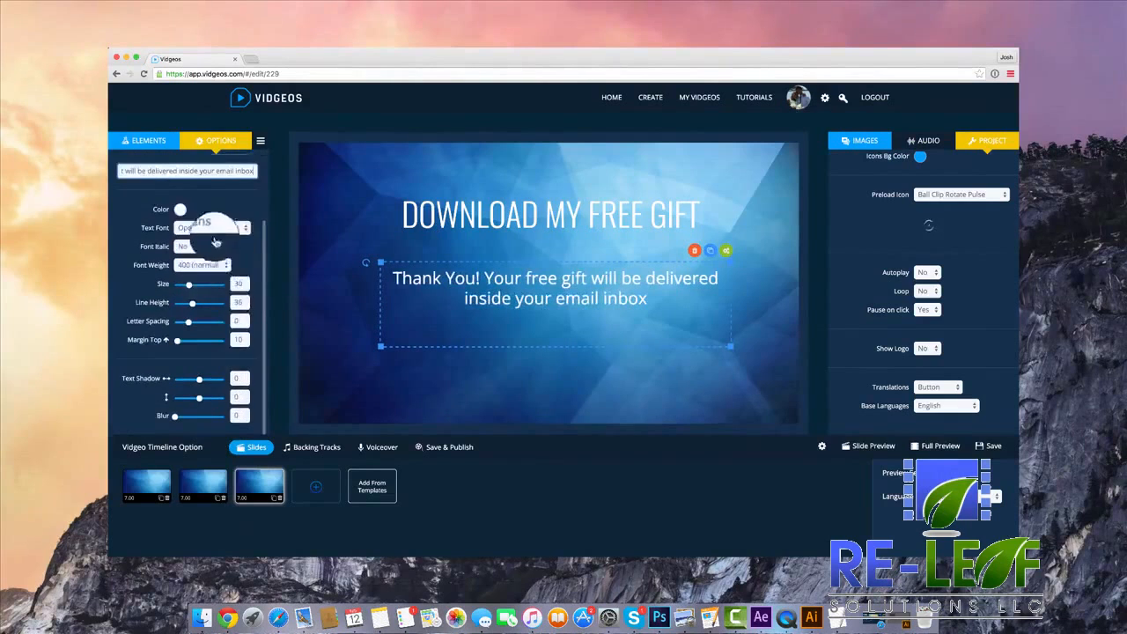
scroll(132, 228, up, 2)
click(128, 210)
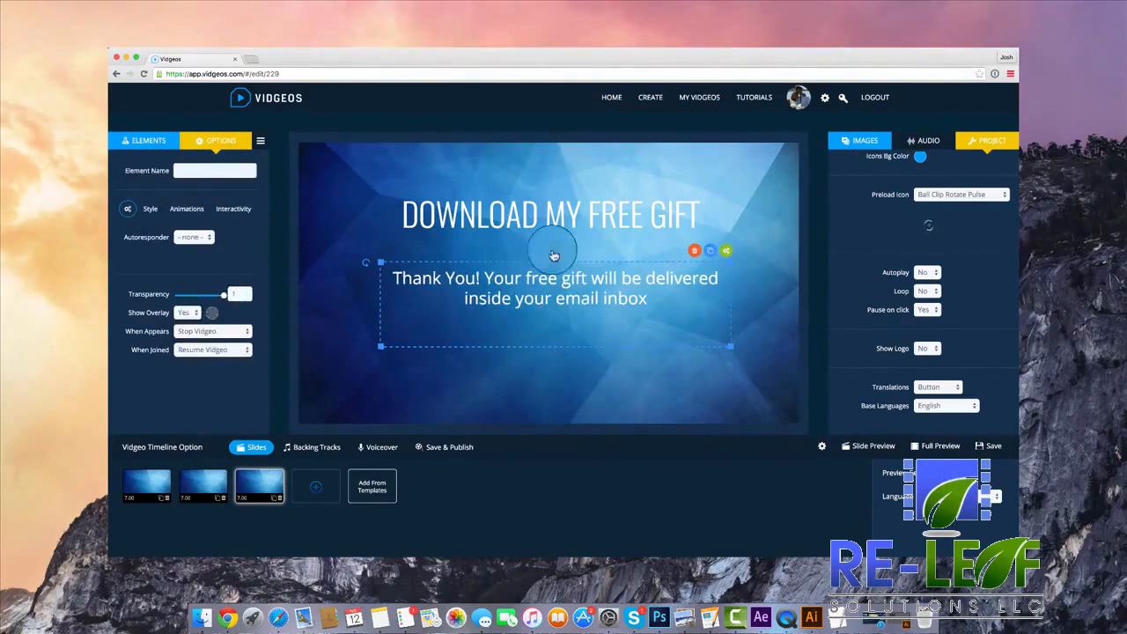
click(226, 332)
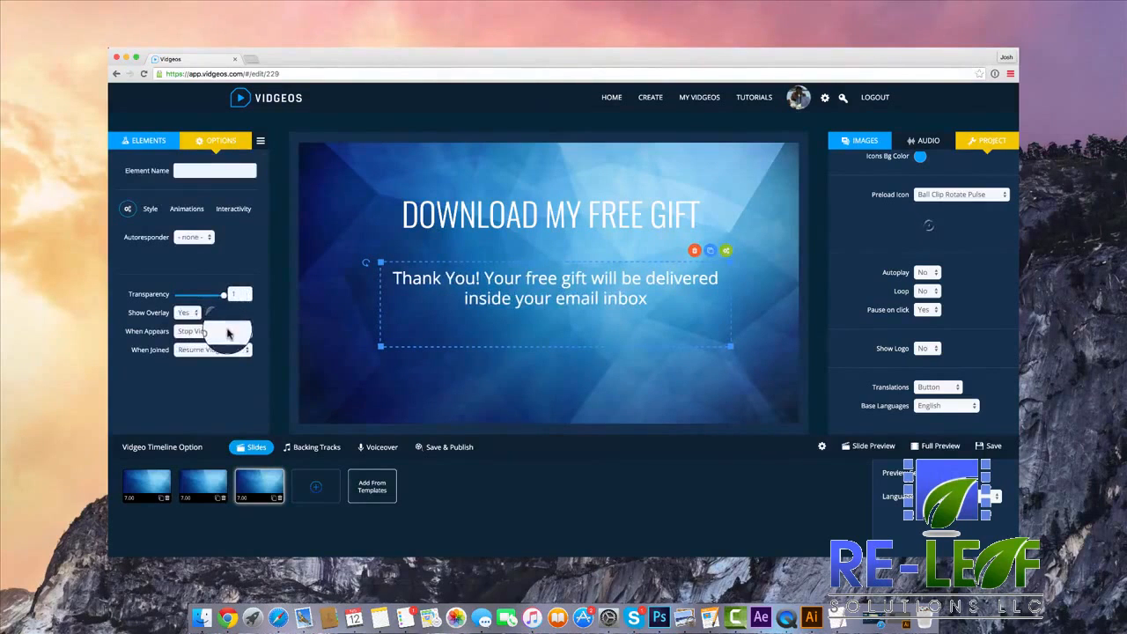
click(227, 332)
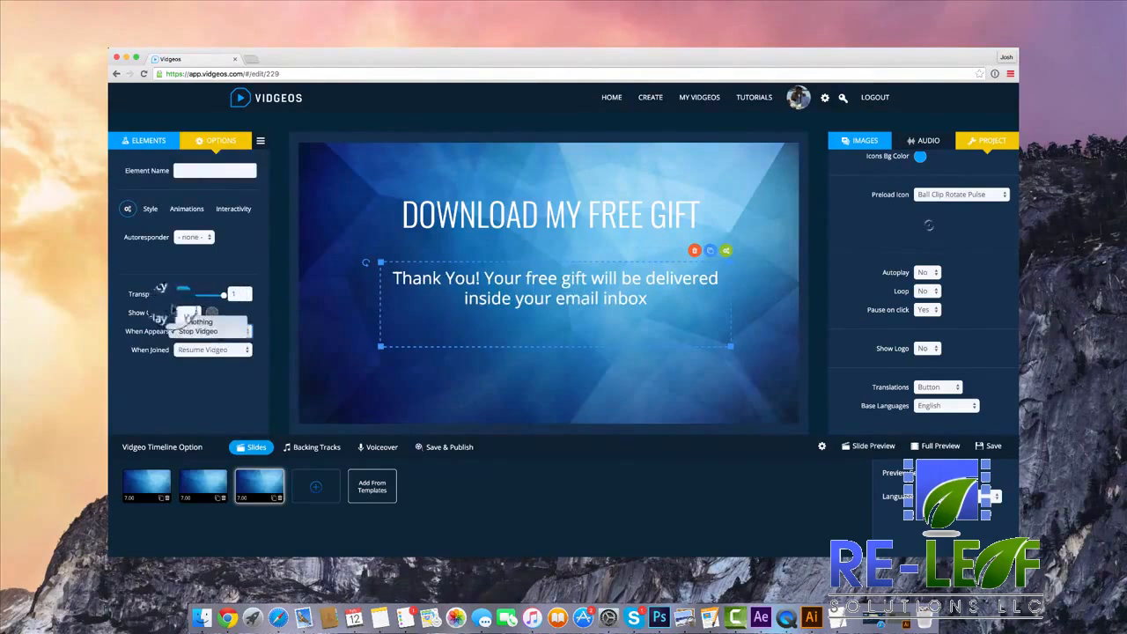
click(231, 356)
click(224, 351)
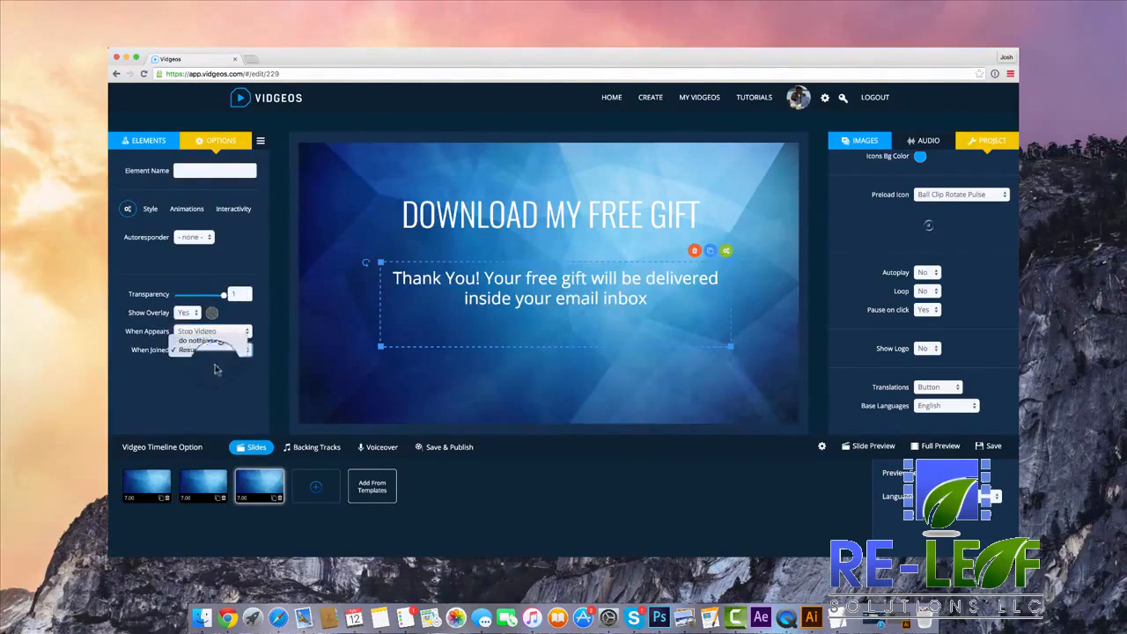
click(206, 376)
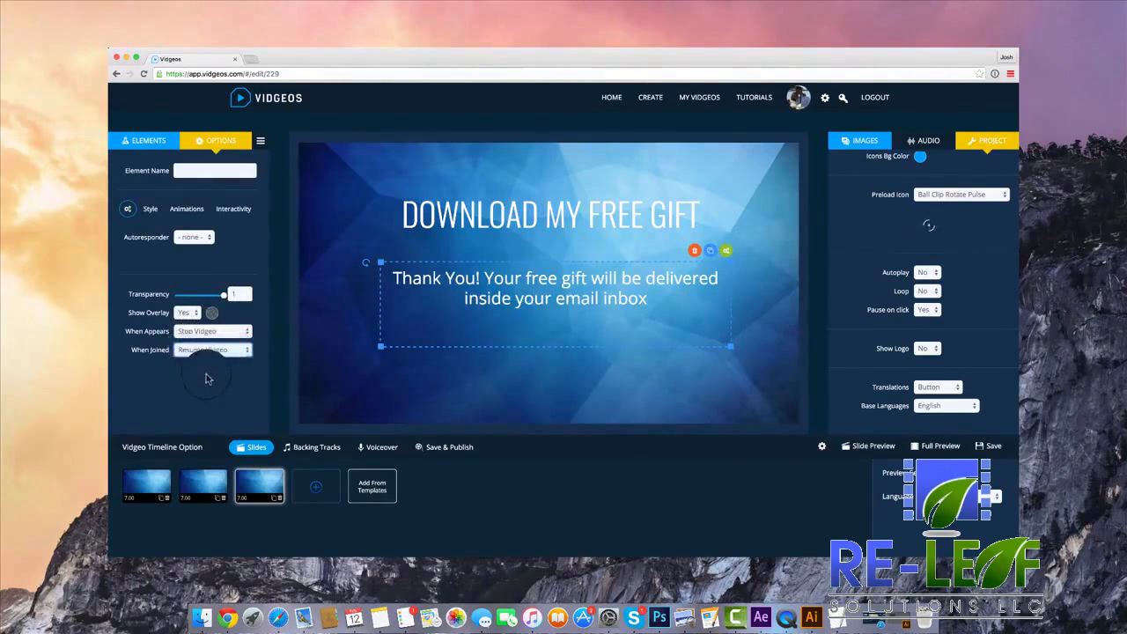
click(236, 297)
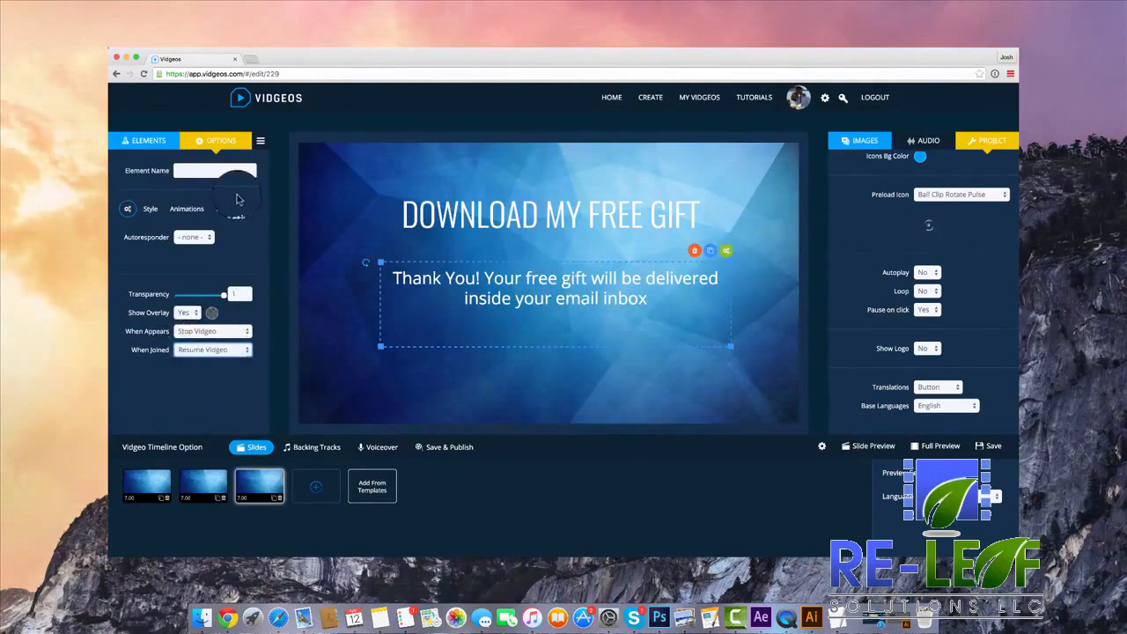
Move the heading and mail form slightly lower on the slide and duplicate the slide in the timeline.
click(147, 140)
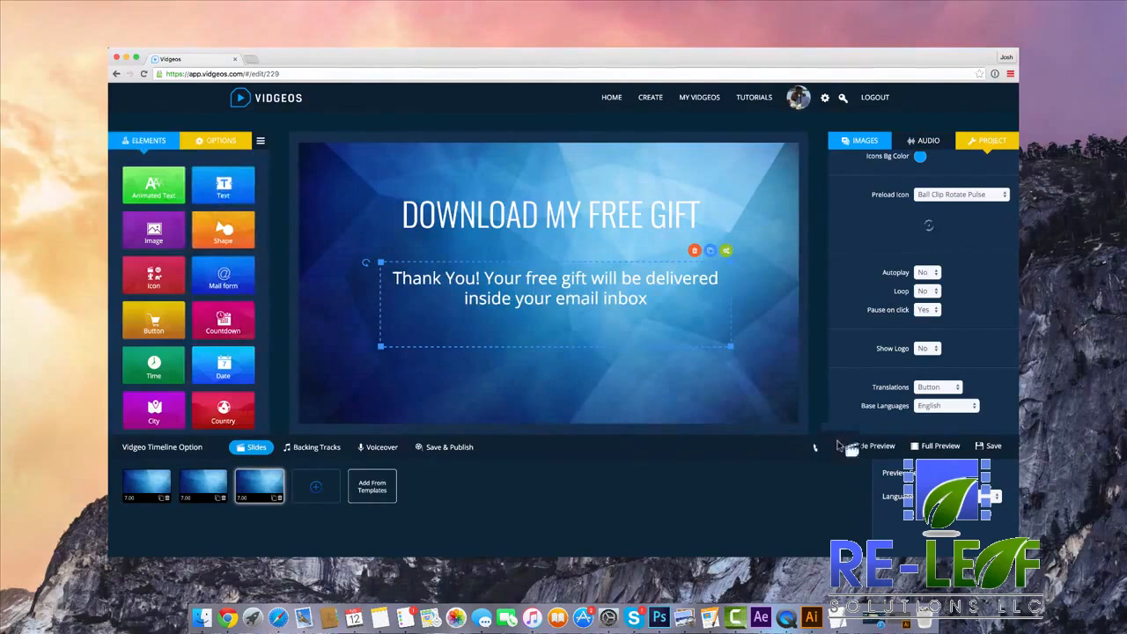
click(607, 280)
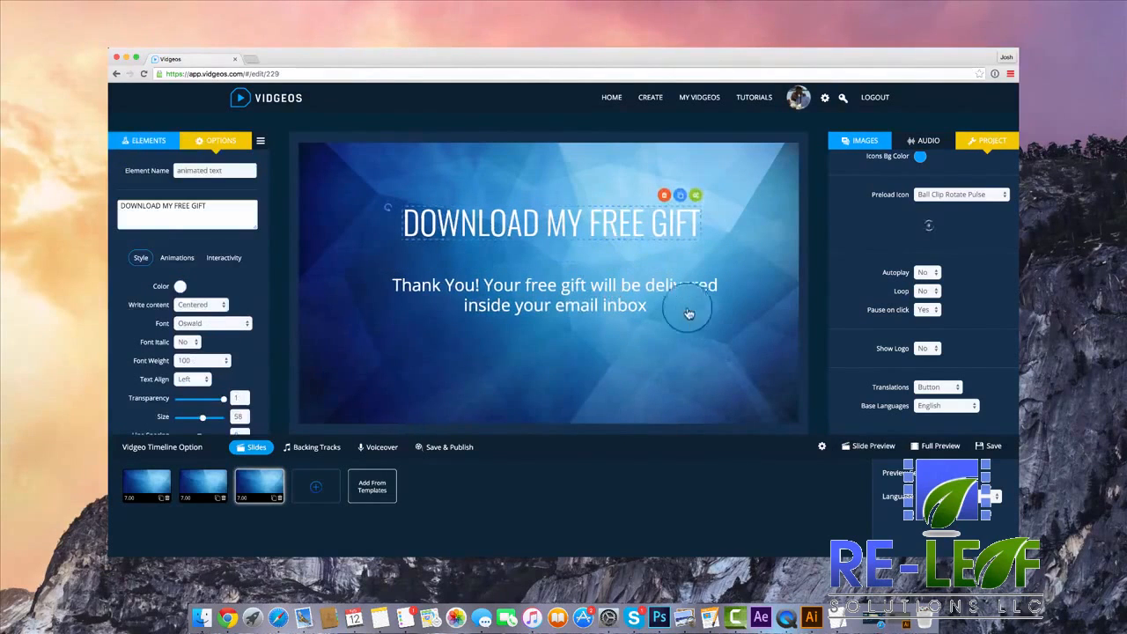
click(274, 498)
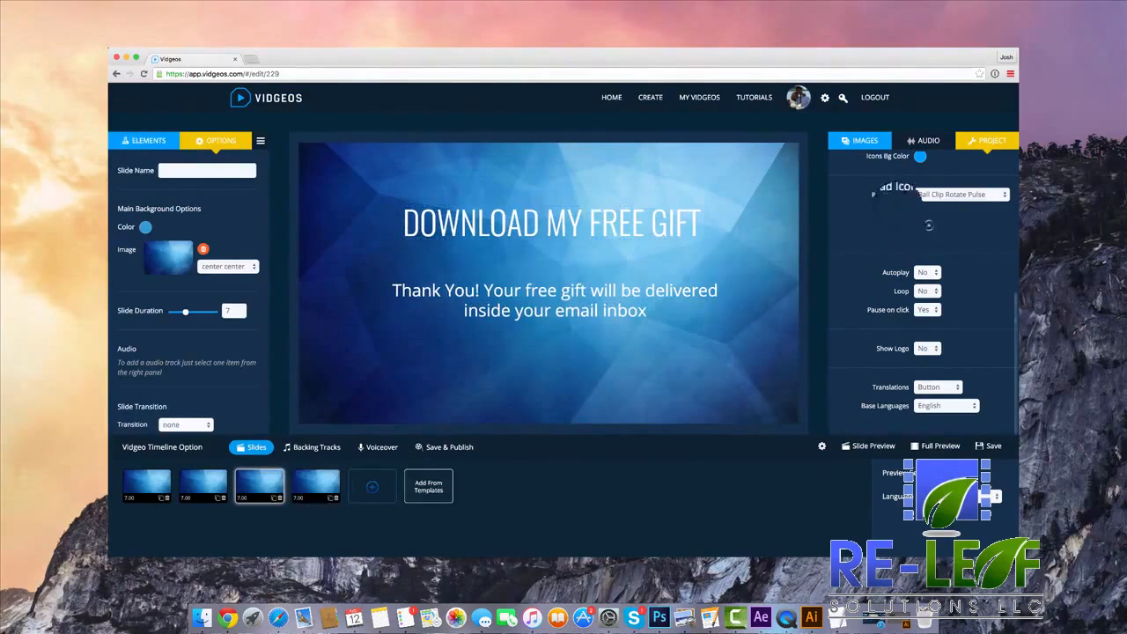
Set the third slide's background to the blue-green starry sky from the ready-to-use images.
click(867, 142)
click(883, 330)
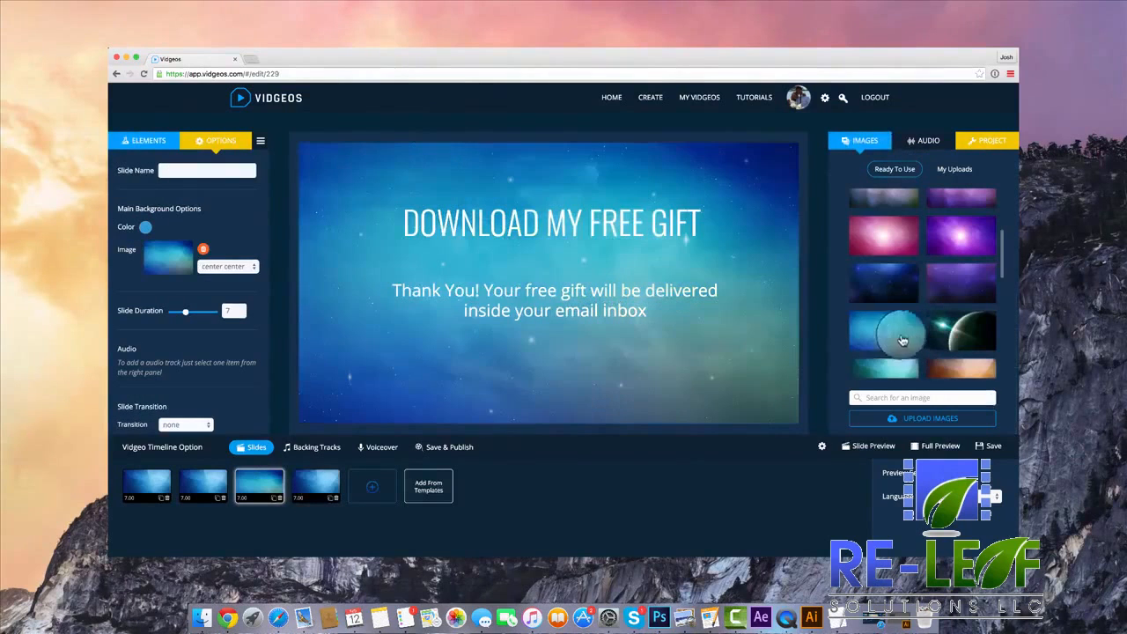
click(564, 327)
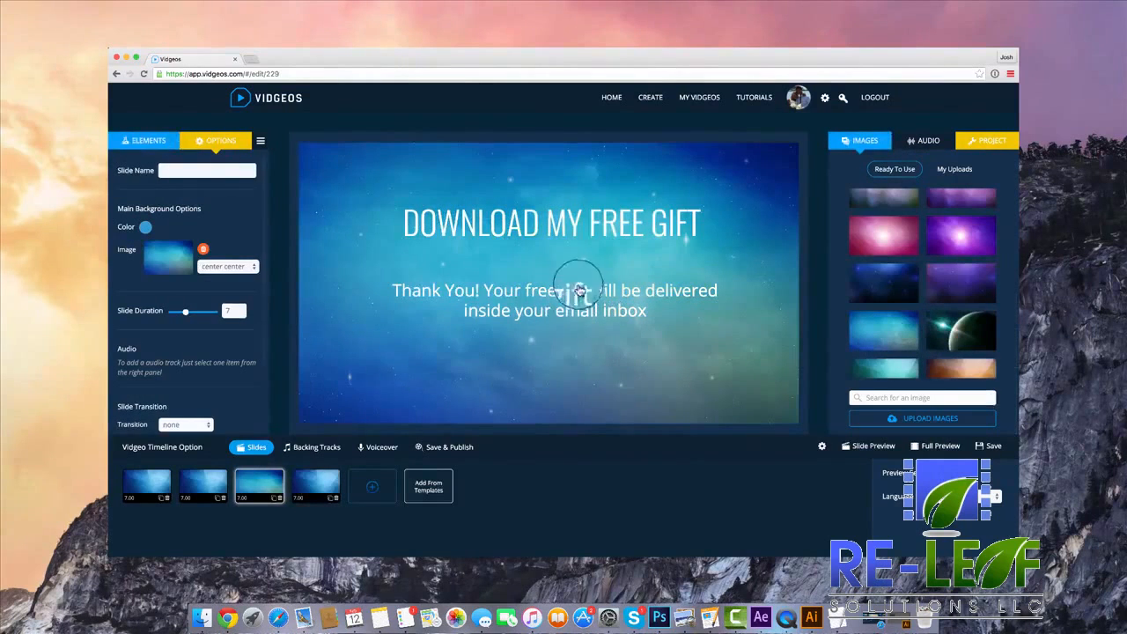
Replace the third slide's mail form with a countdown element and move the heading slightly lower.
click(681, 267)
click(698, 263)
click(608, 222)
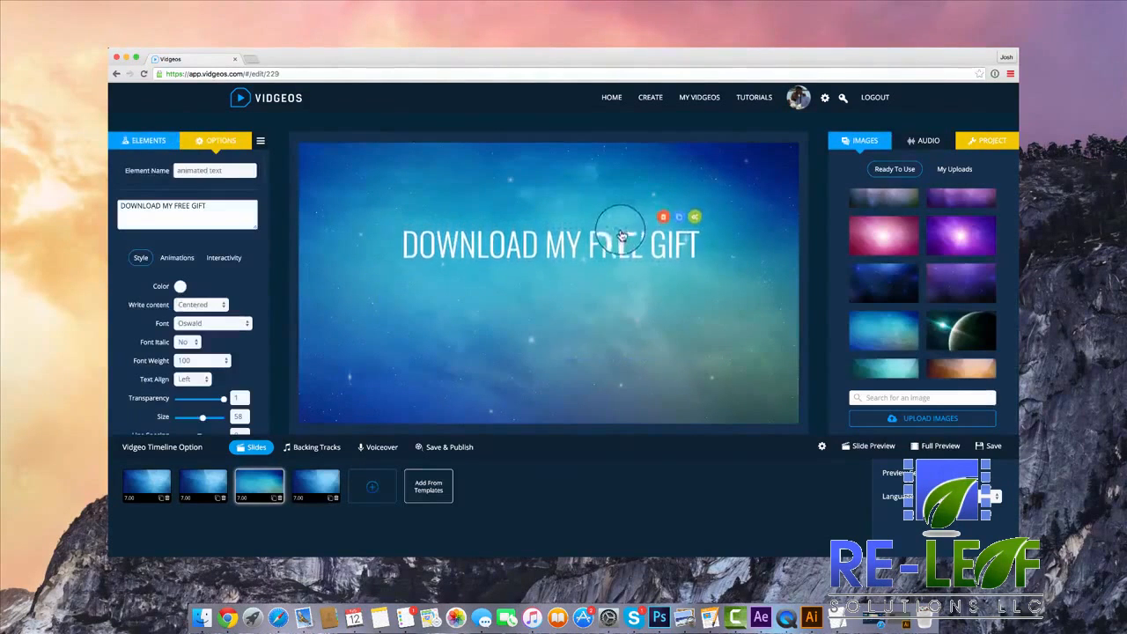
click(144, 140)
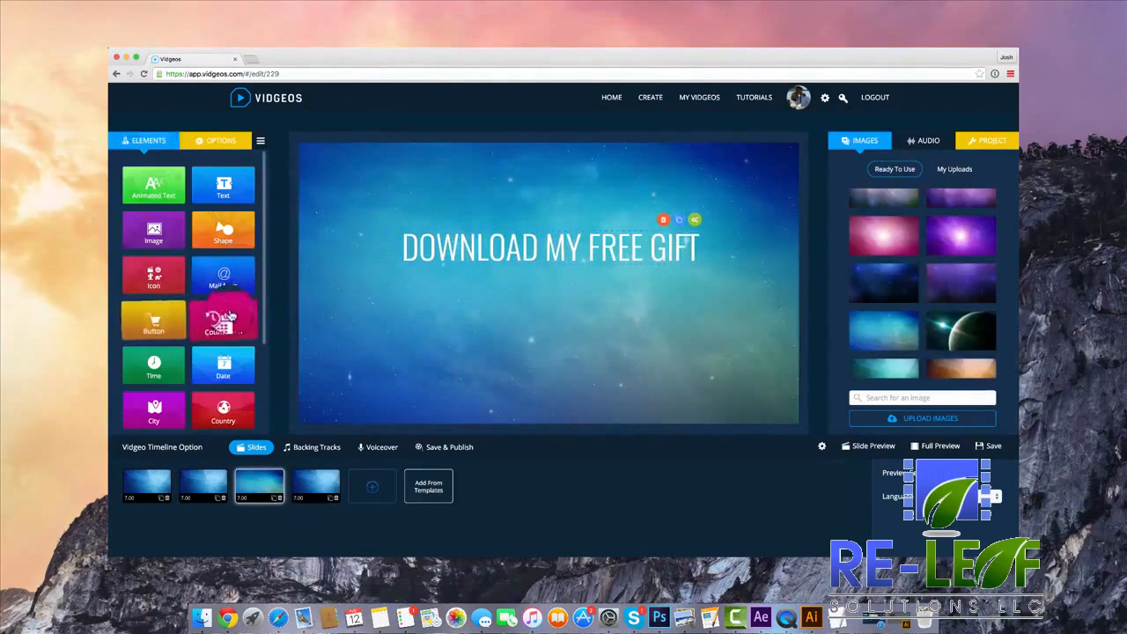
click(232, 319)
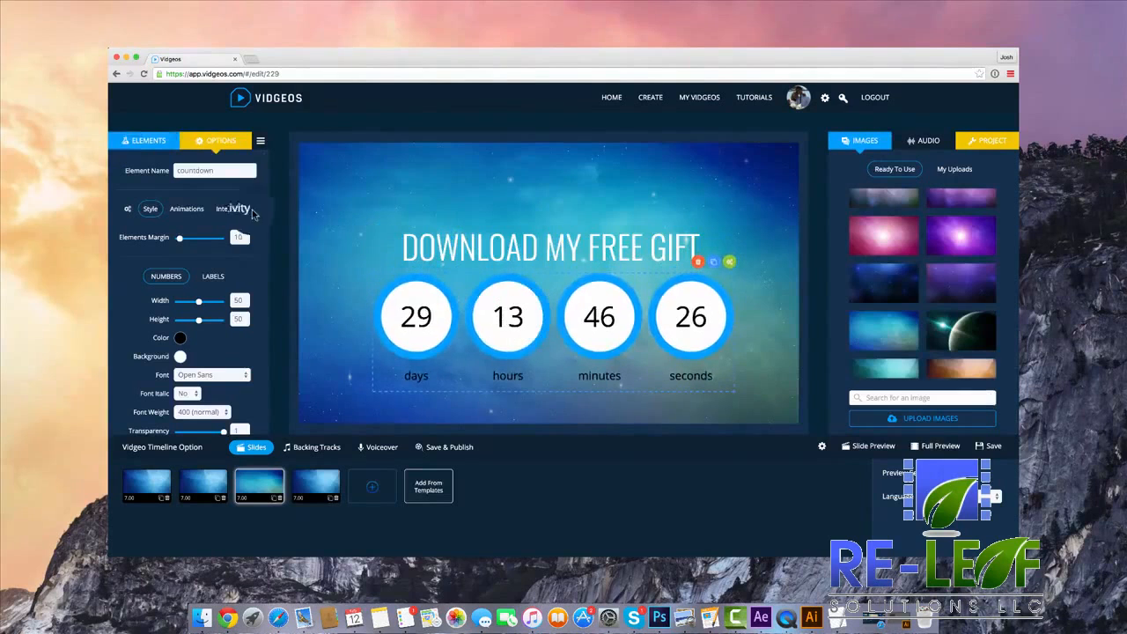
Set the countdown's date to 16 February 2016 and its time zone to -5.0 (Eastern Time - US & Canada, Bogota, Lima).
click(129, 211)
click(213, 239)
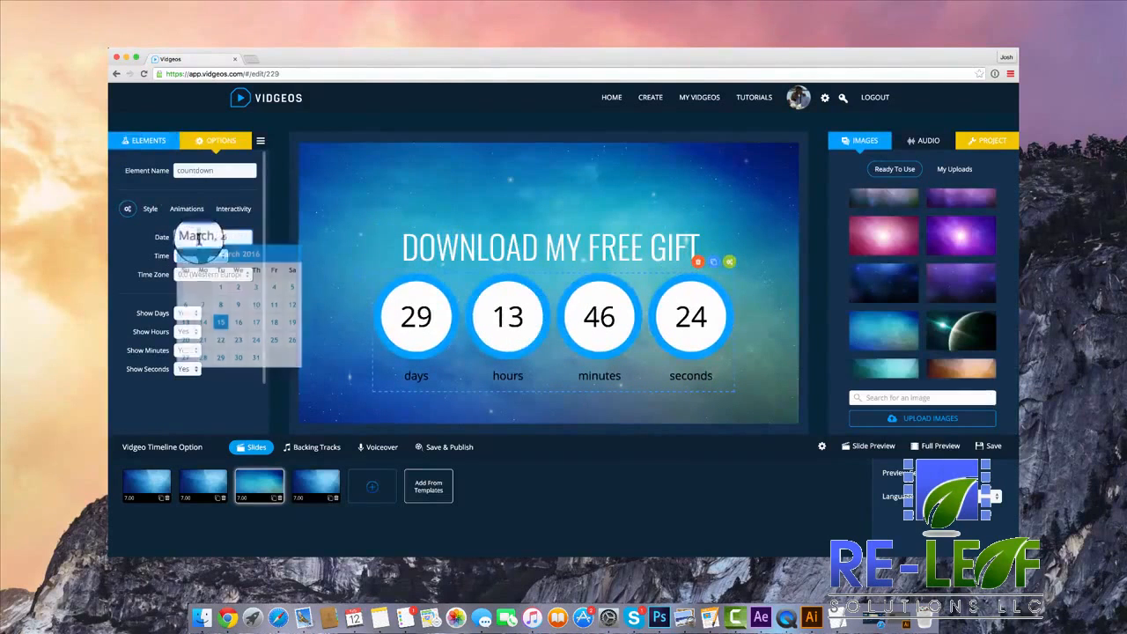
click(213, 257)
click(221, 323)
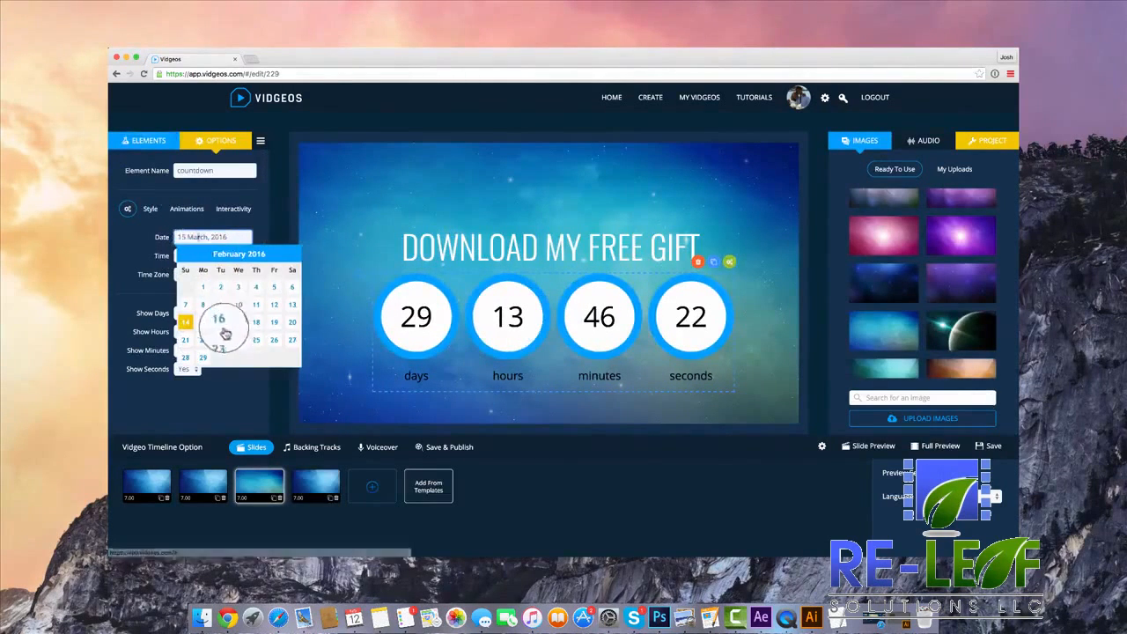
click(218, 274)
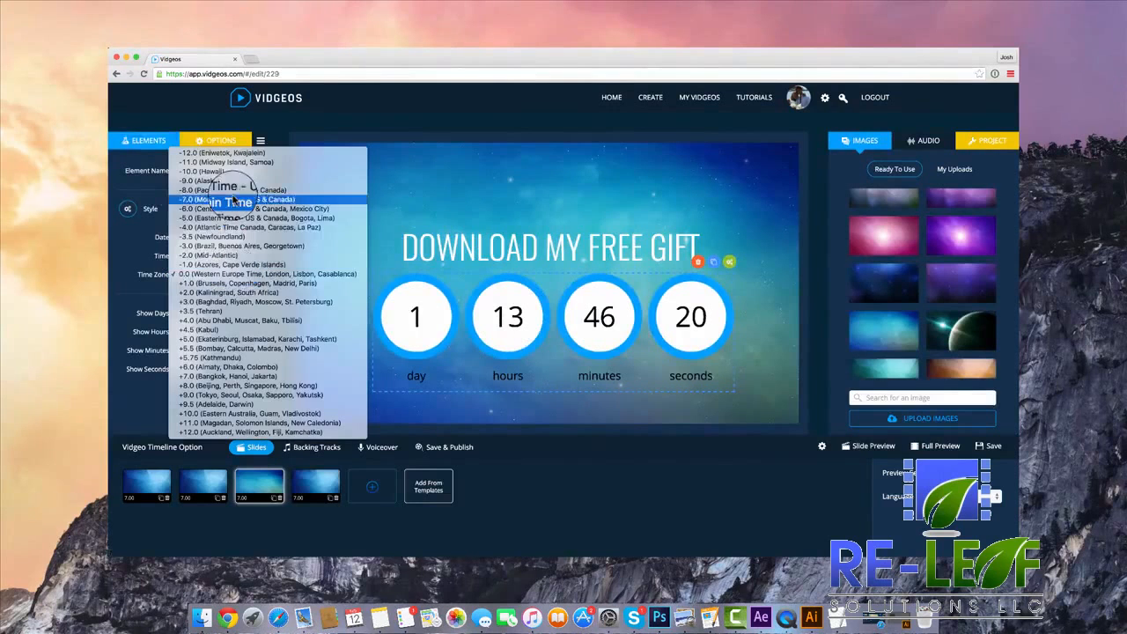
click(251, 217)
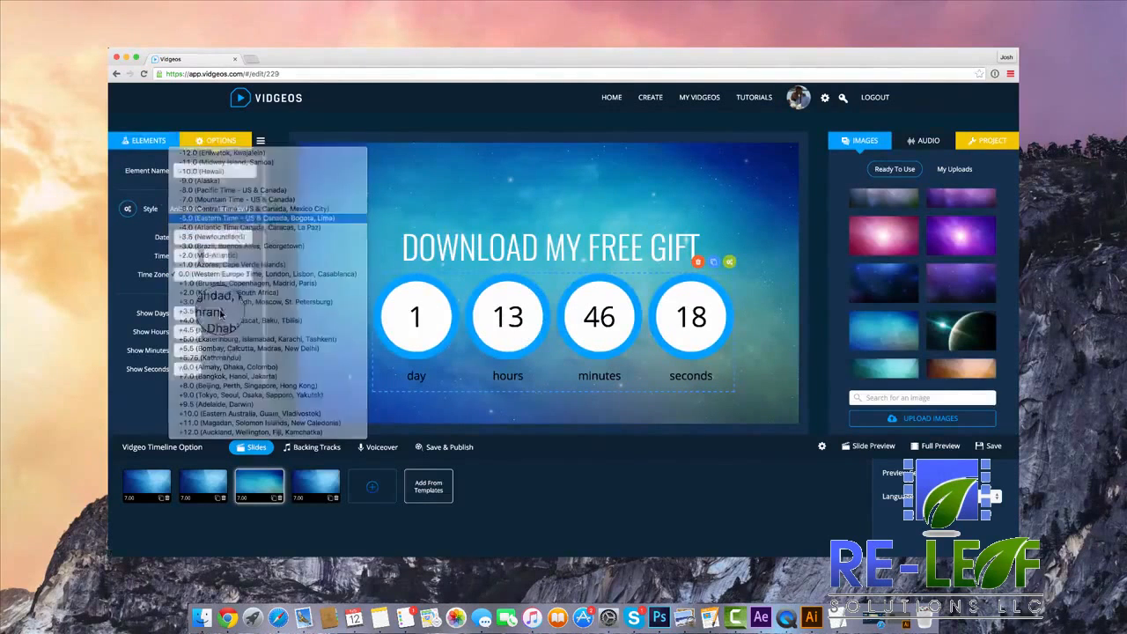
Shrink the countdown's number circles to width 32 and height 32 and recentre the countdown under the heading.
click(151, 209)
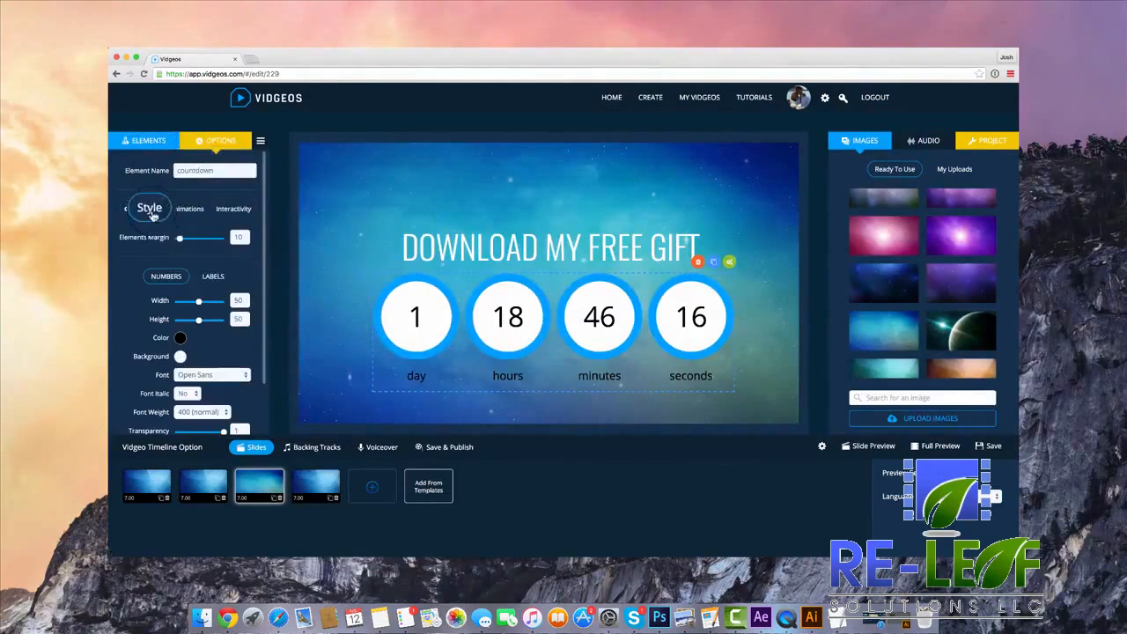
drag(196, 302, 190, 323)
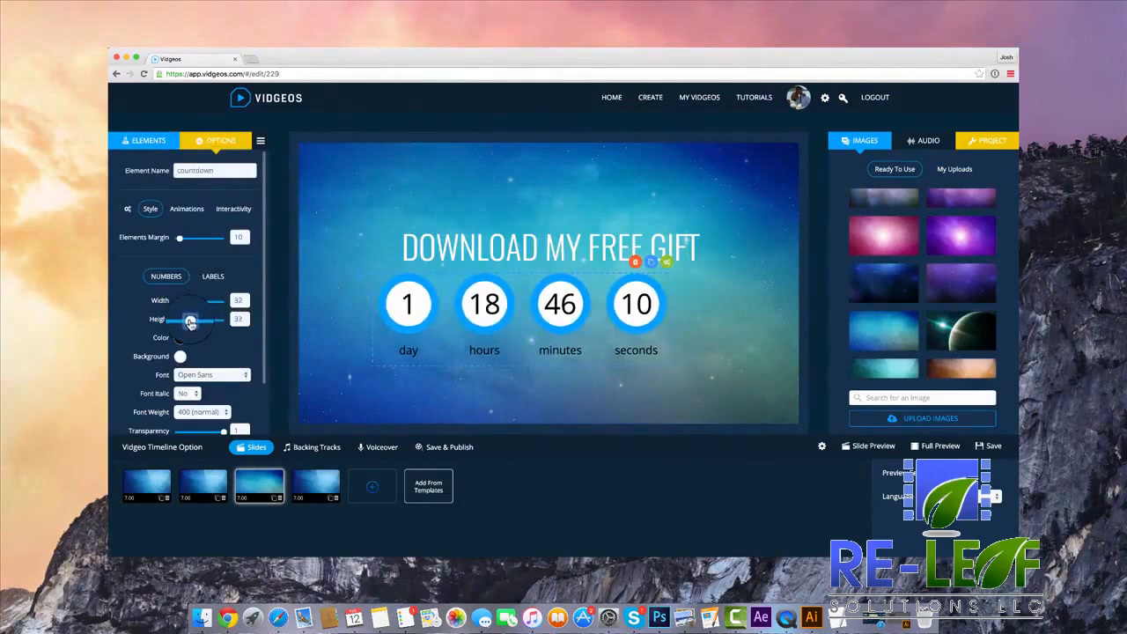
drag(490, 316, 525, 327)
Make the blue border around the countdown's number circles thinner.
scroll(220, 347, down, 6)
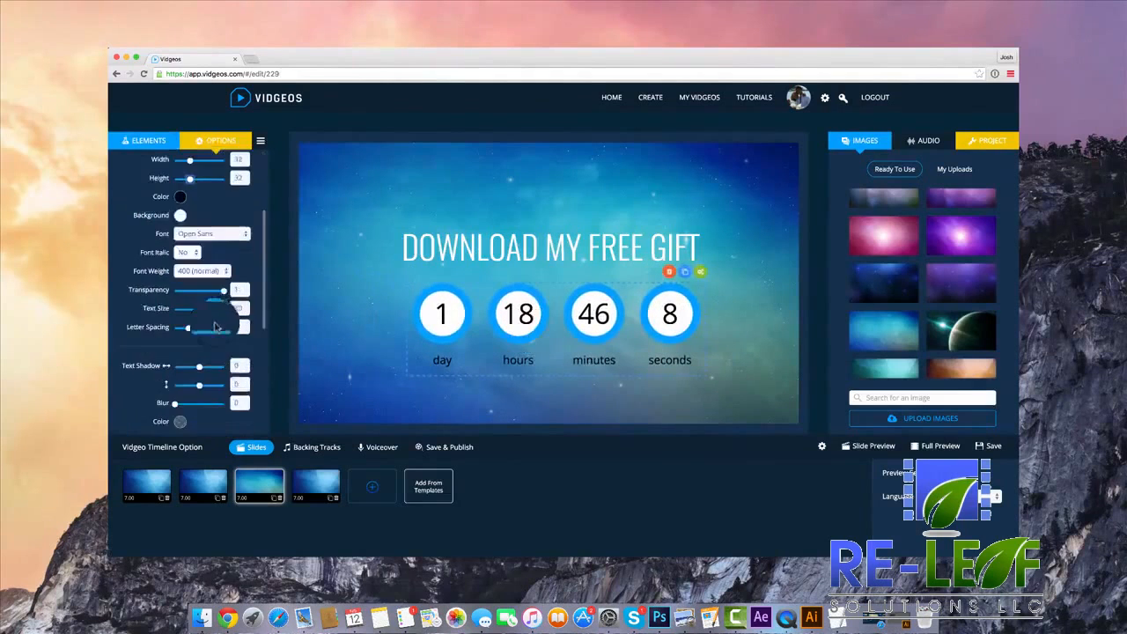
drag(202, 303, 183, 305)
scroll(186, 295, up, 8)
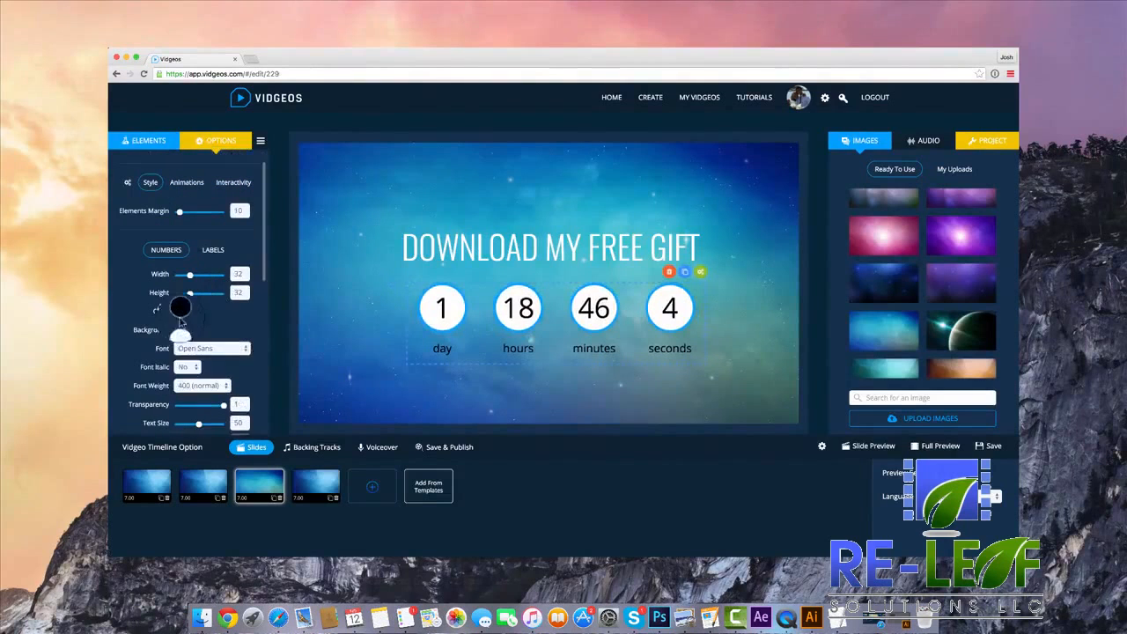
Make the countdown numbers' background fully transparent and their text color white.
click(179, 329)
drag(324, 422, 226, 402)
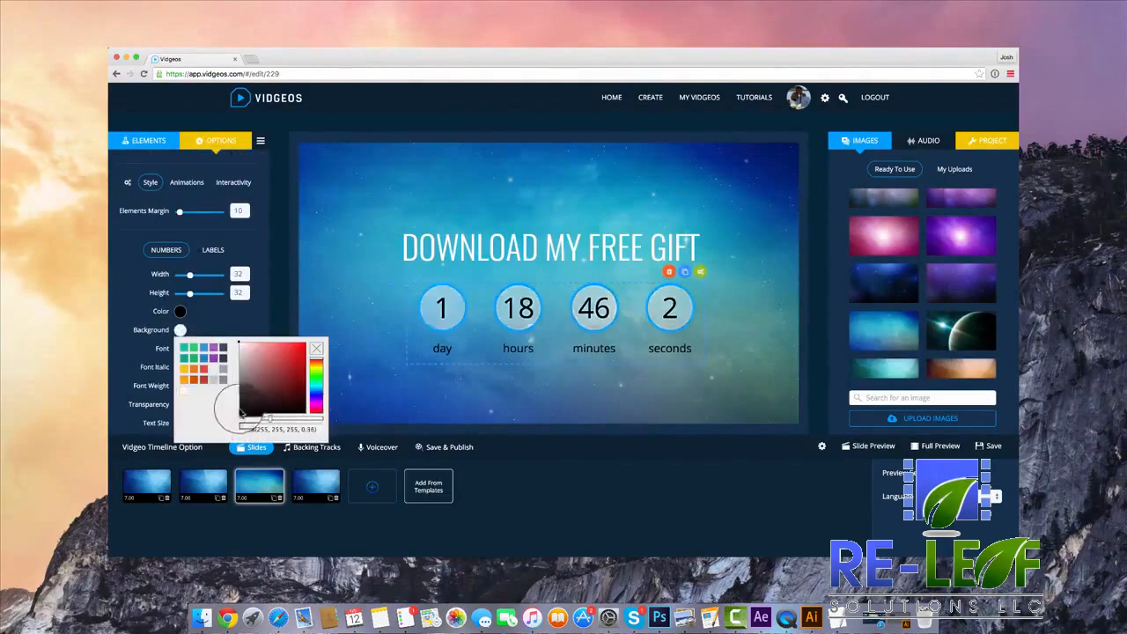
click(180, 311)
drag(276, 373, 201, 308)
click(215, 306)
Set the countdown numbers' font to Oswald with a font weight of 100.
scroll(216, 317, down, 1)
click(214, 330)
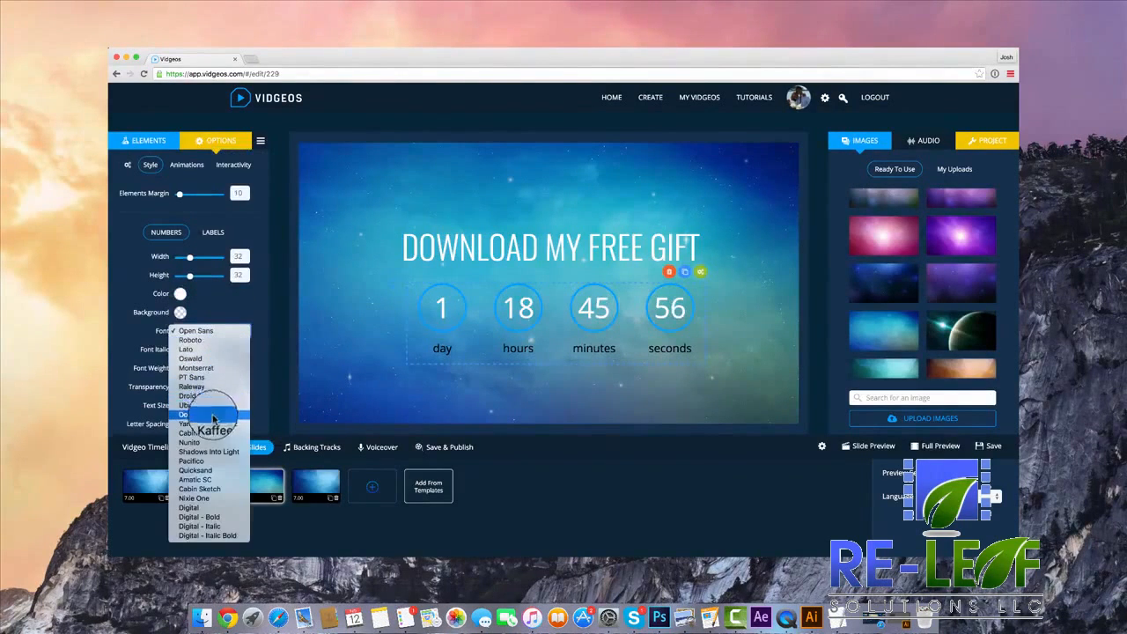
click(215, 331)
scroll(220, 315, down, 1)
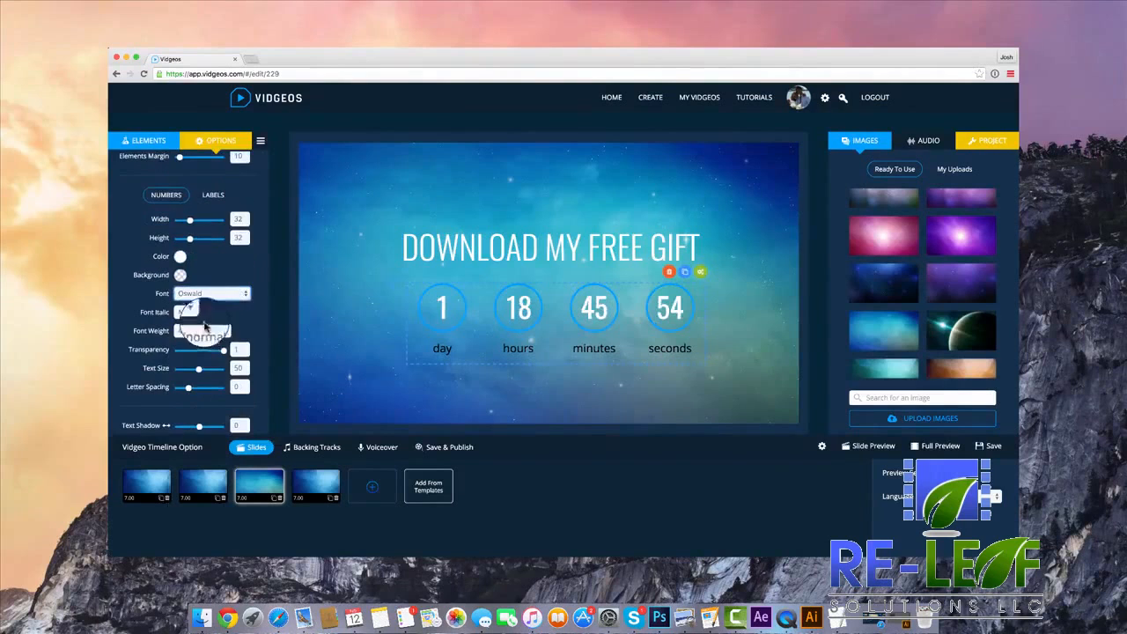
click(208, 330)
click(203, 305)
scroll(232, 328, down, 2)
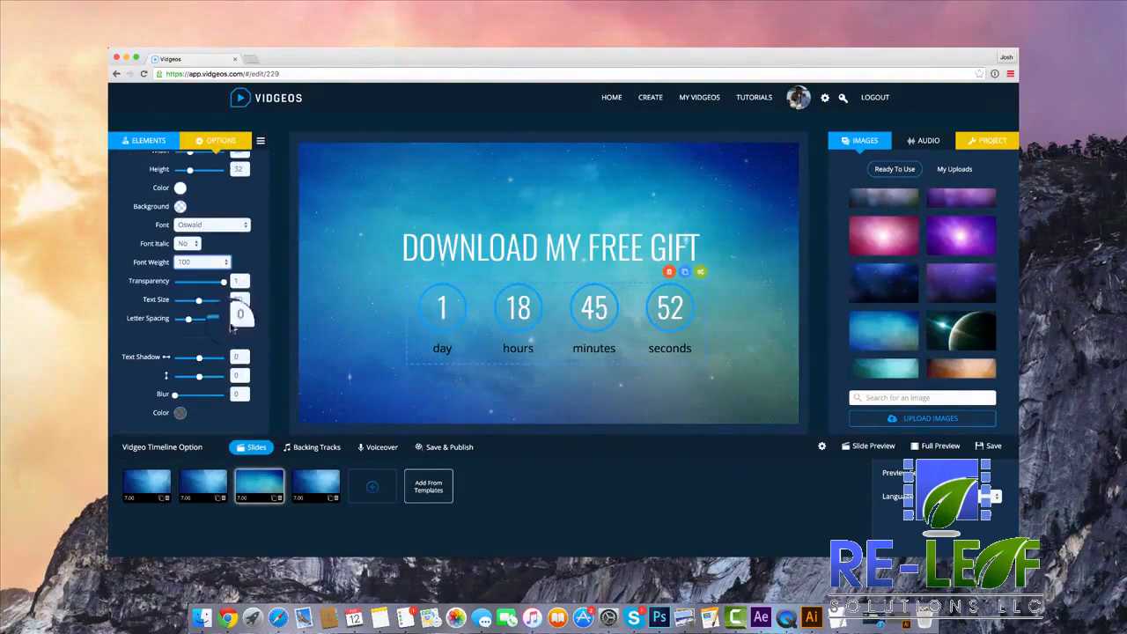
Color the countdown's labels white and set their height to 6 and width to 41.
scroll(205, 331, up, 4)
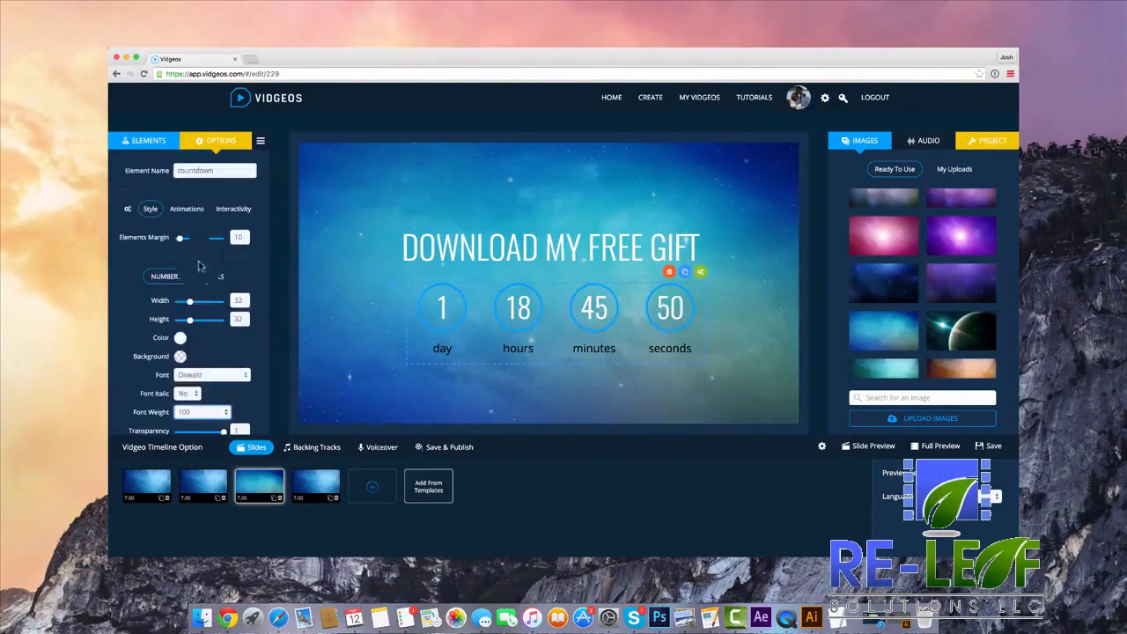
click(217, 277)
scroll(210, 295, down, 4)
click(180, 194)
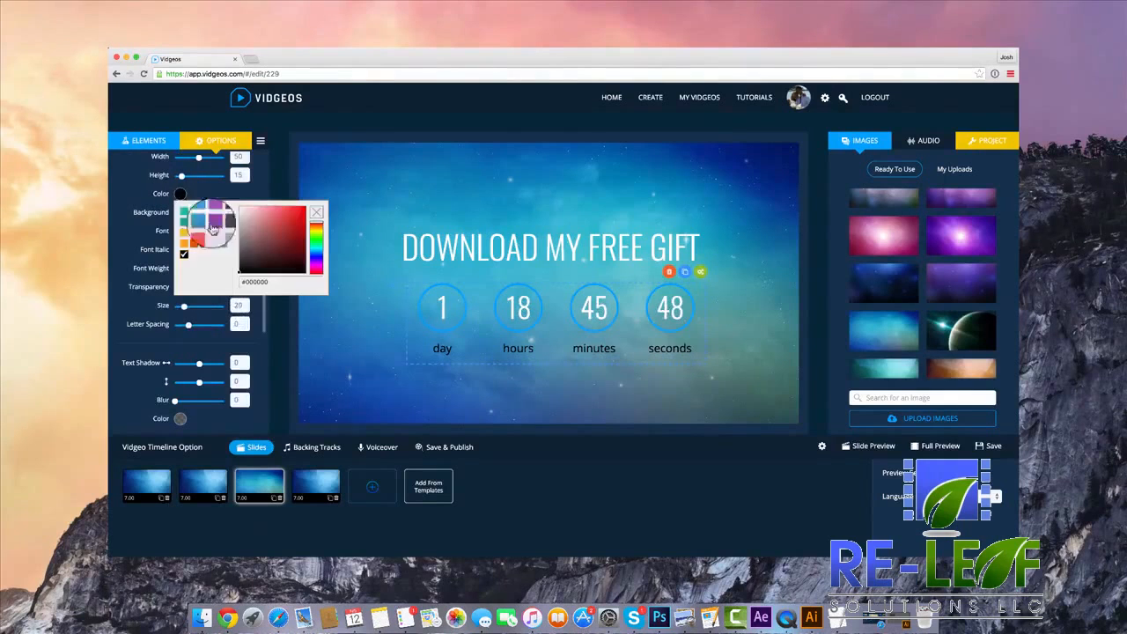
drag(252, 242, 206, 191)
scroll(204, 221, up, 3)
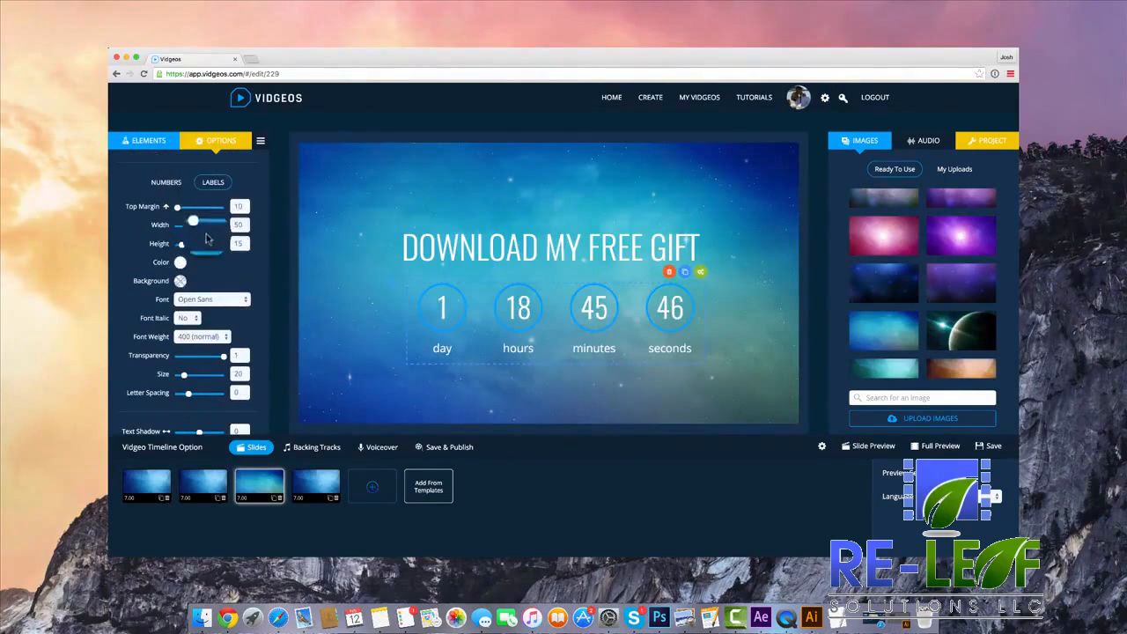
drag(178, 248, 175, 247)
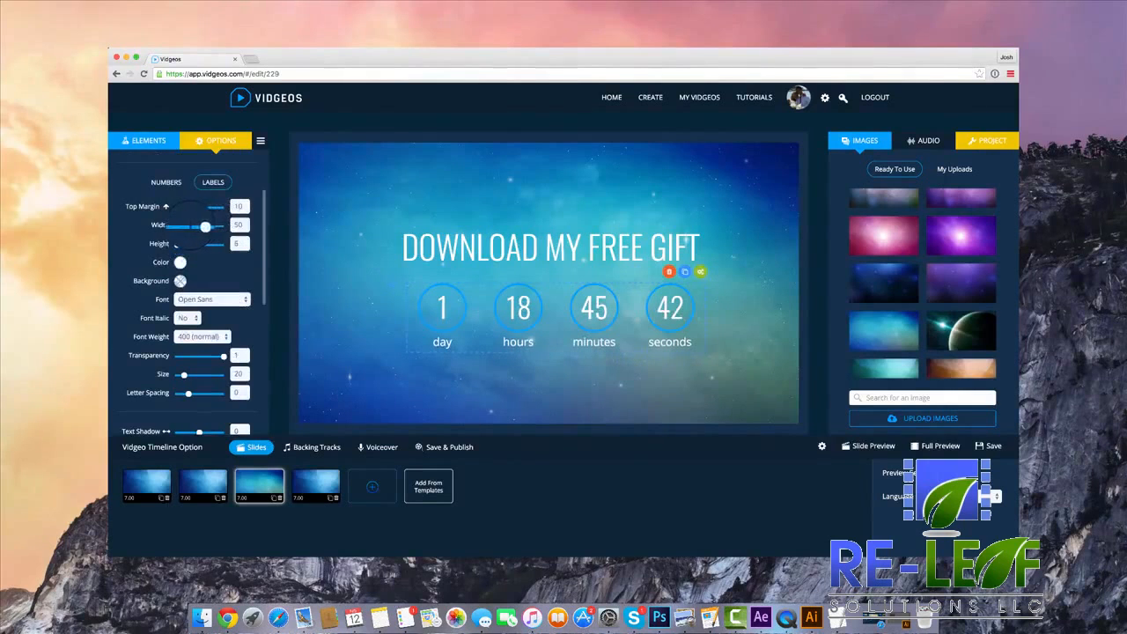
drag(196, 229, 192, 228)
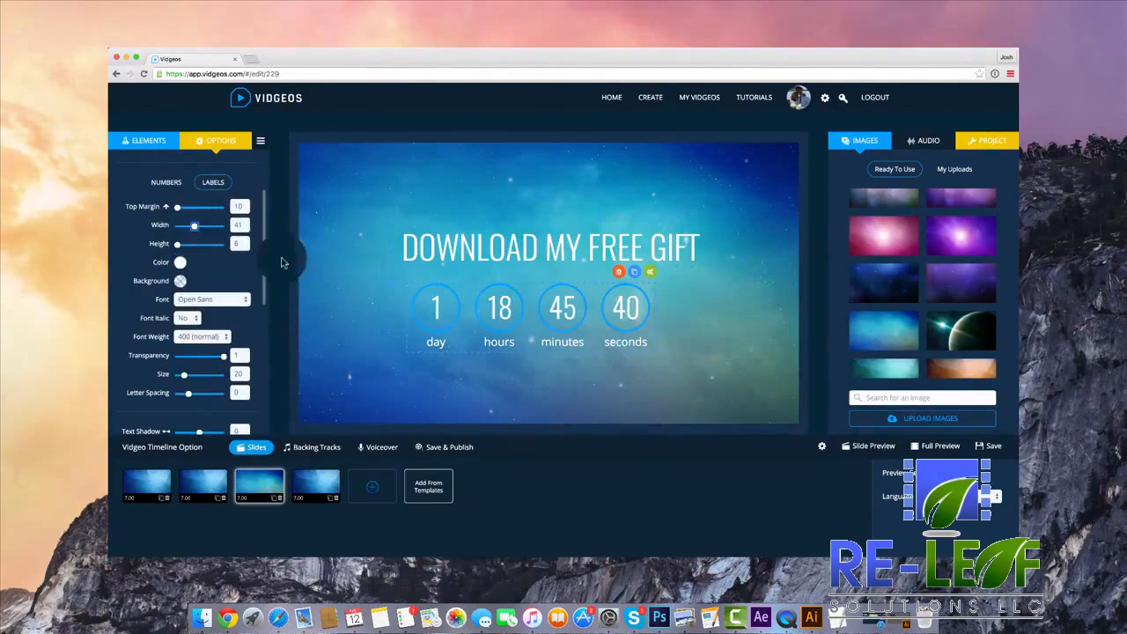
Change the heading to "OFFER ENDING IN JUST..." and reposition it and the countdown so they are centred and slightly higher.
click(573, 246)
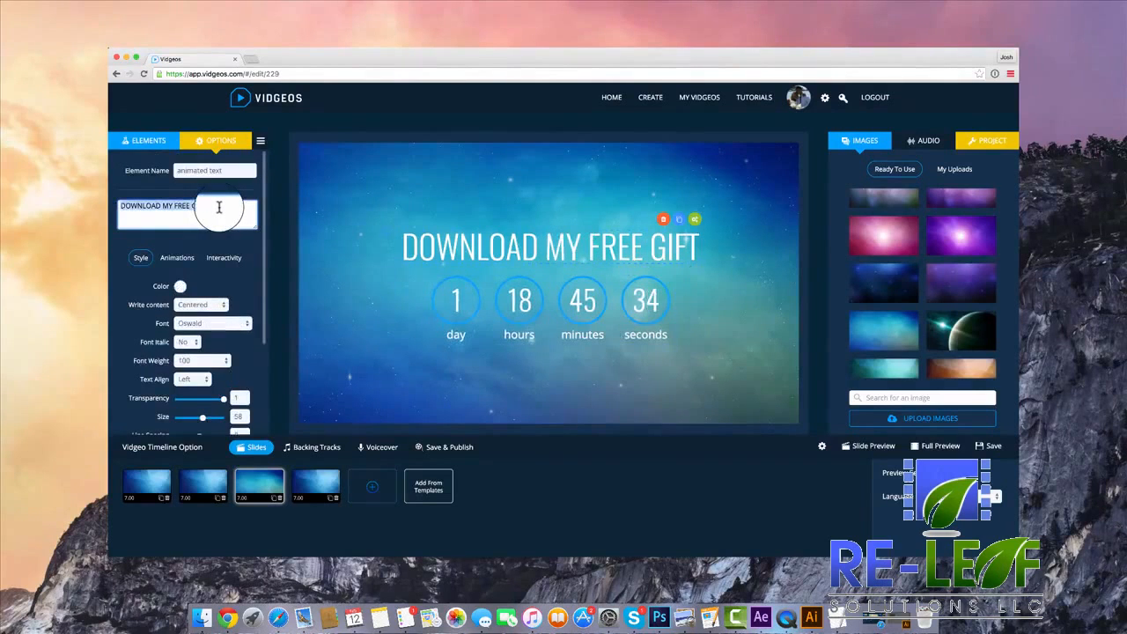
text(0)
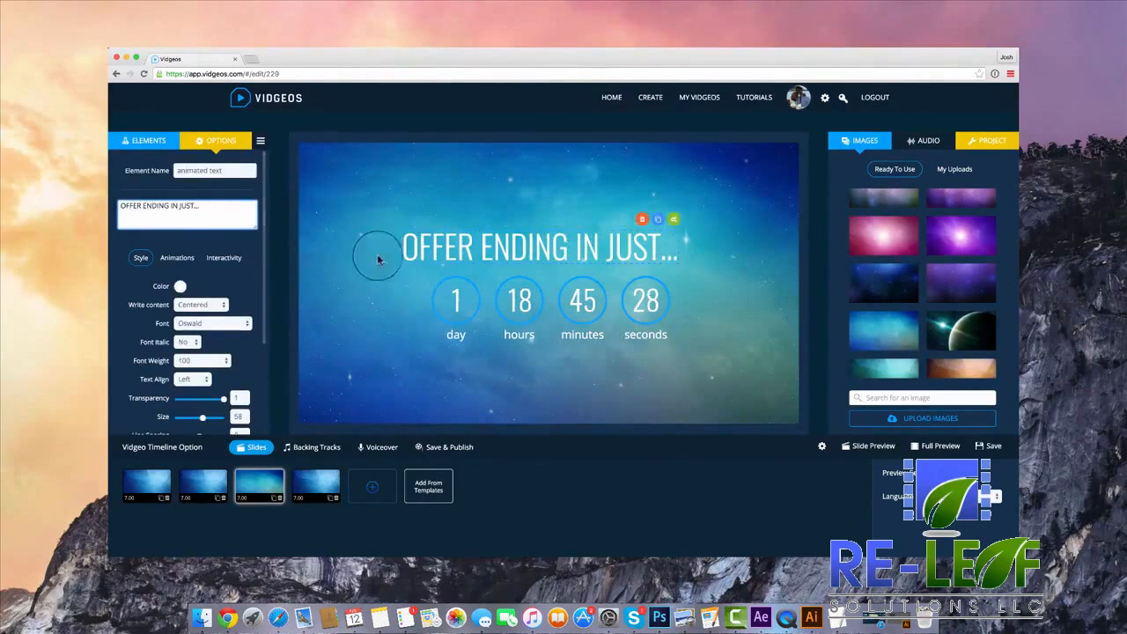
drag(515, 251, 531, 242)
drag(562, 331, 556, 322)
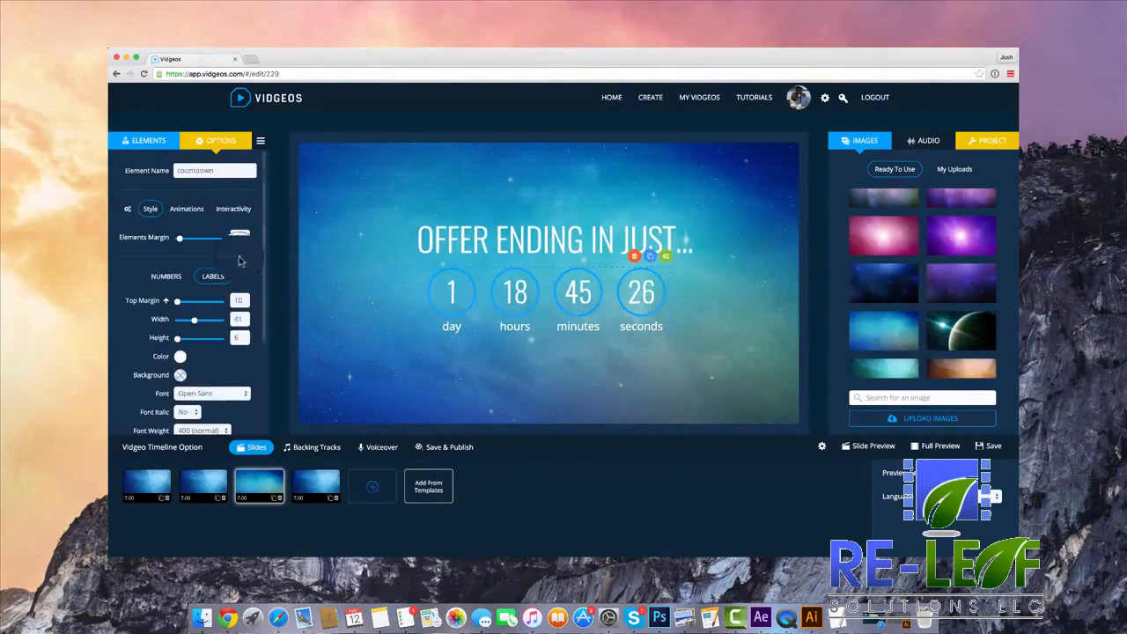
scroll(239, 261, down, 10)
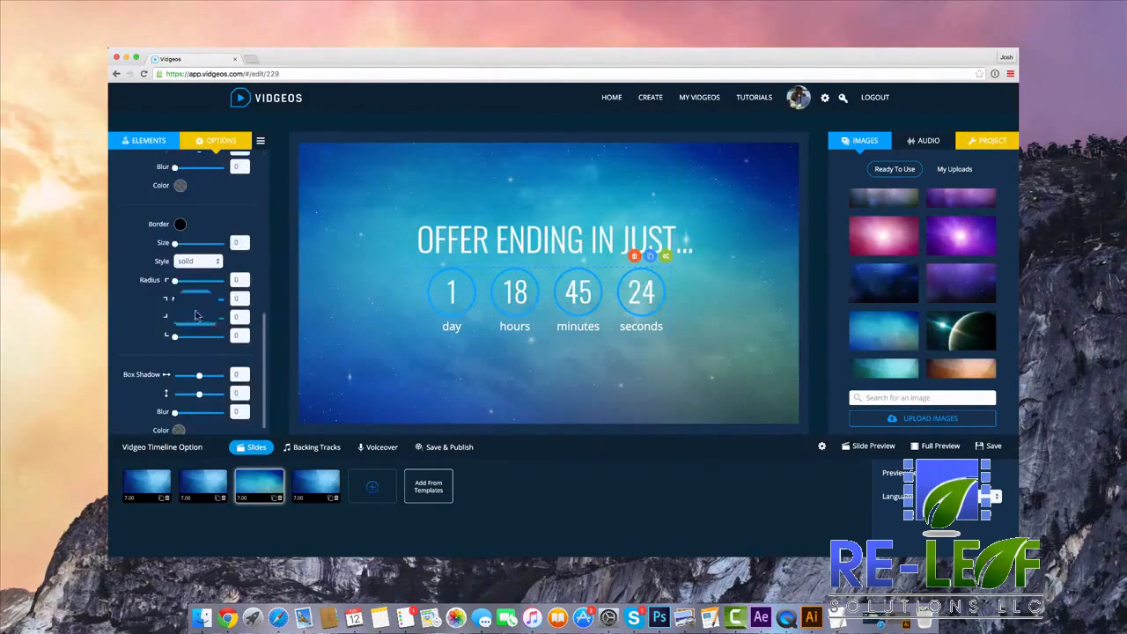
drag(519, 238, 519, 231)
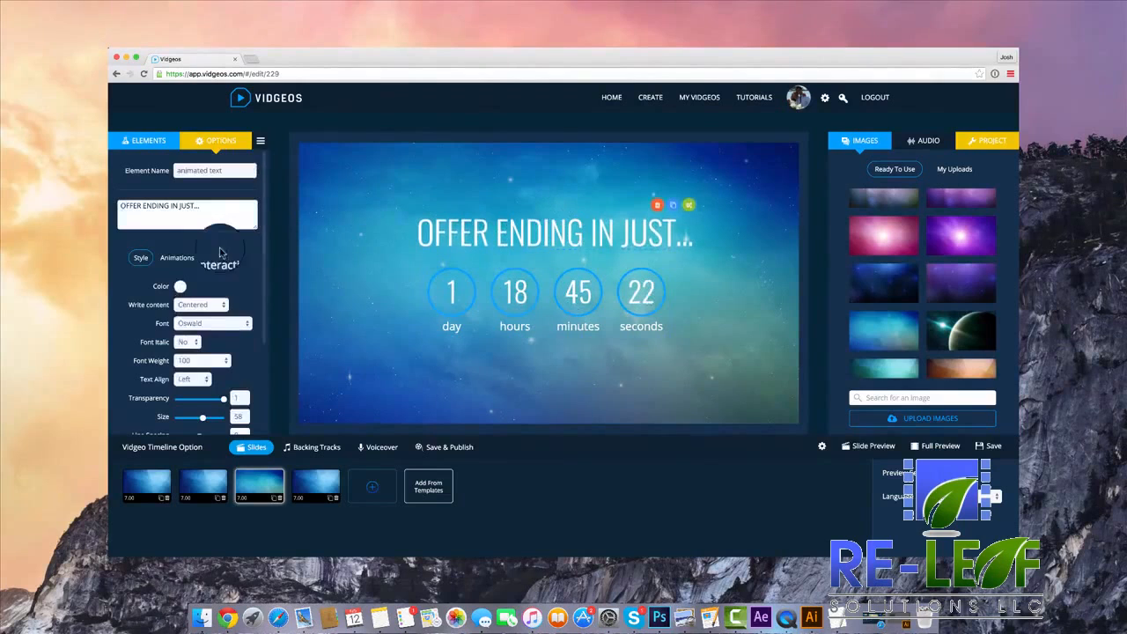
click(177, 257)
click(218, 259)
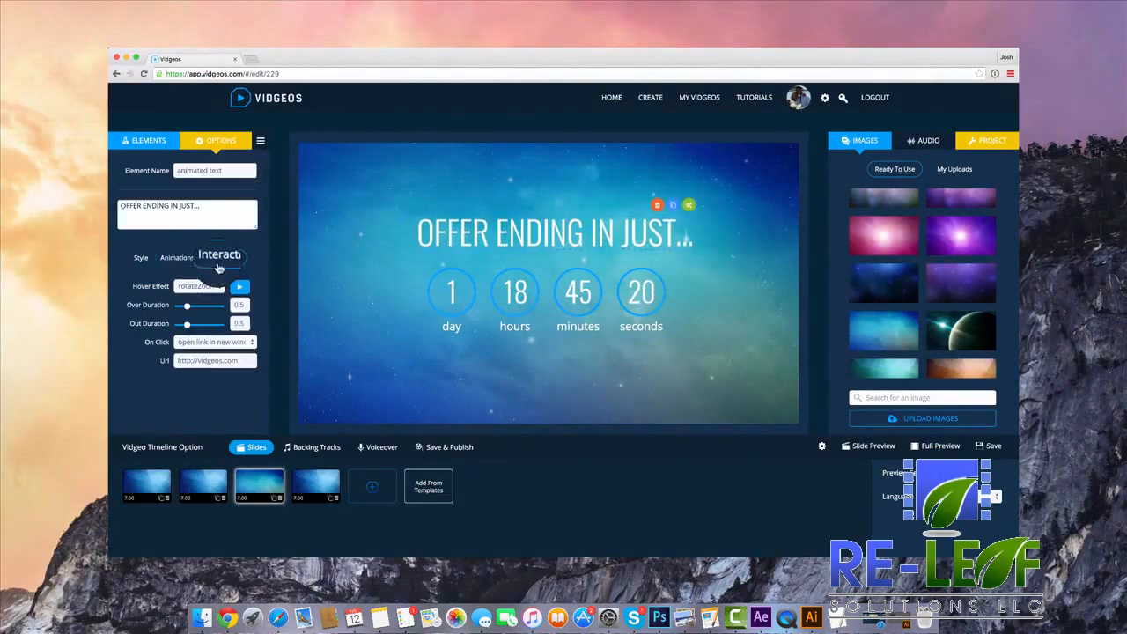
click(141, 258)
click(146, 140)
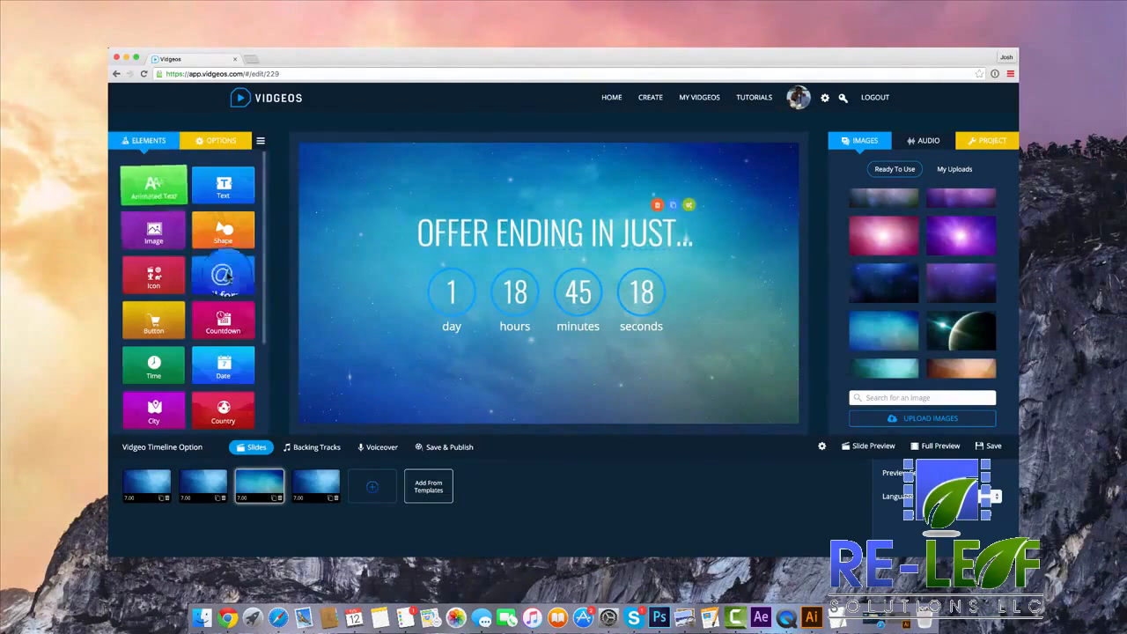
click(357, 493)
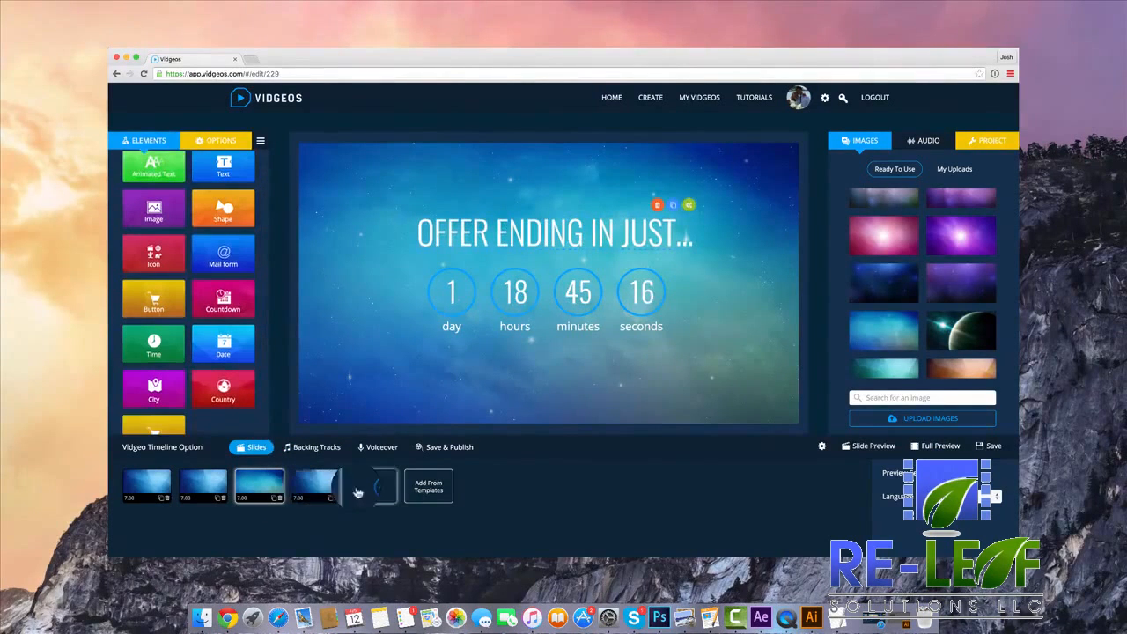
Add the Time Slide from the Hi-Tech Template to the end of the timeline and open it for editing.
click(428, 487)
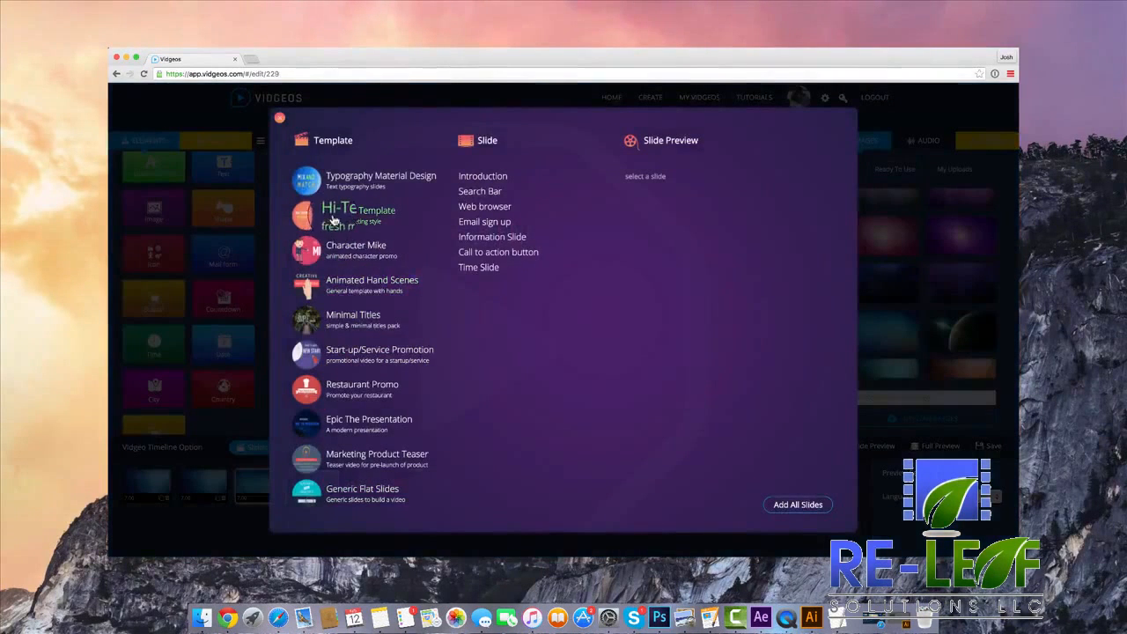
click(481, 271)
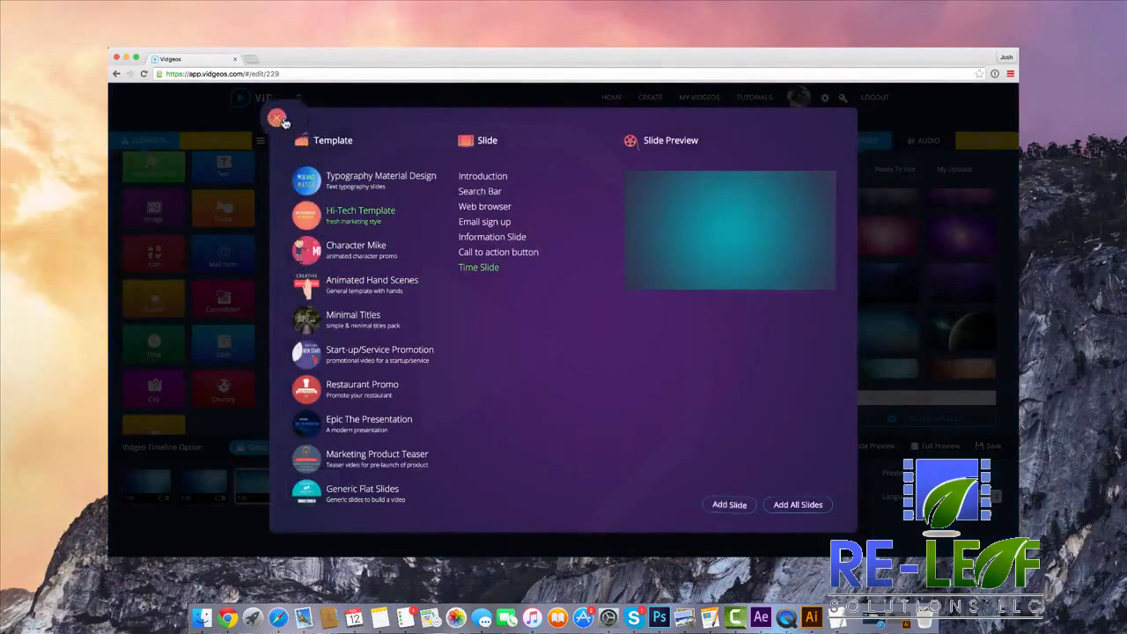
click(277, 118)
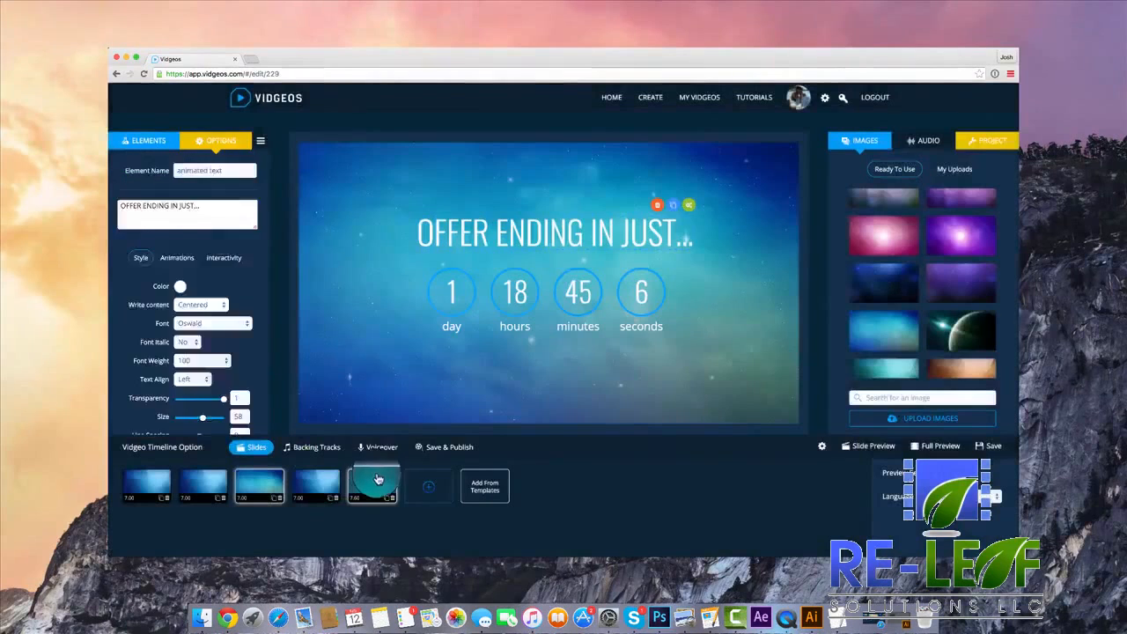
click(378, 479)
Look over the watch slide's time element and the preview language choices, and play the slide's preview.
click(640, 289)
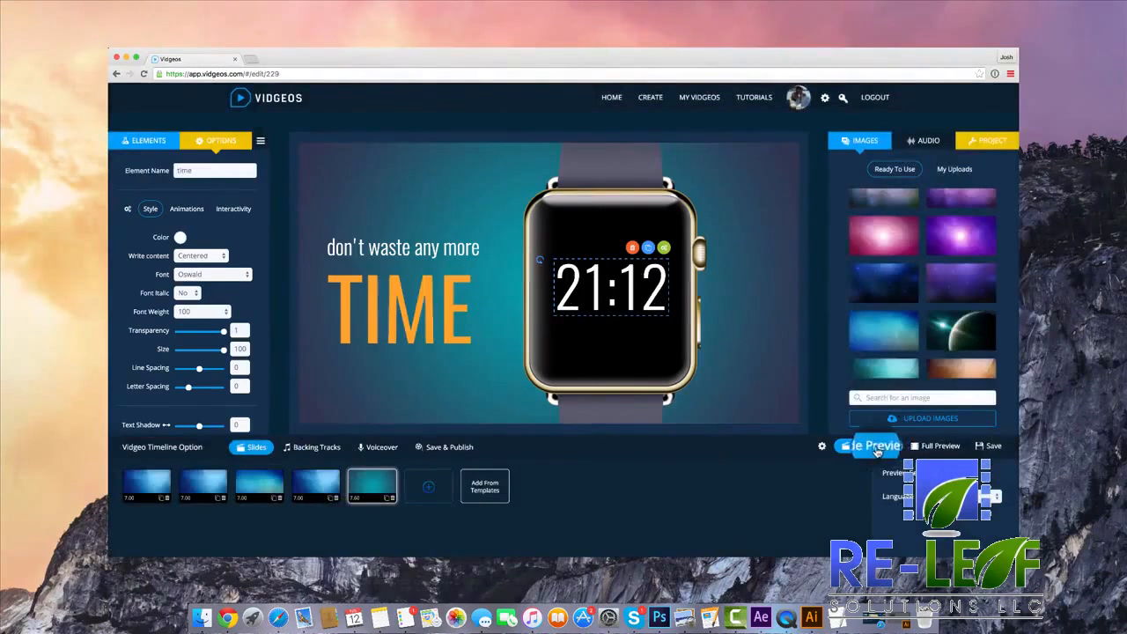
click(960, 495)
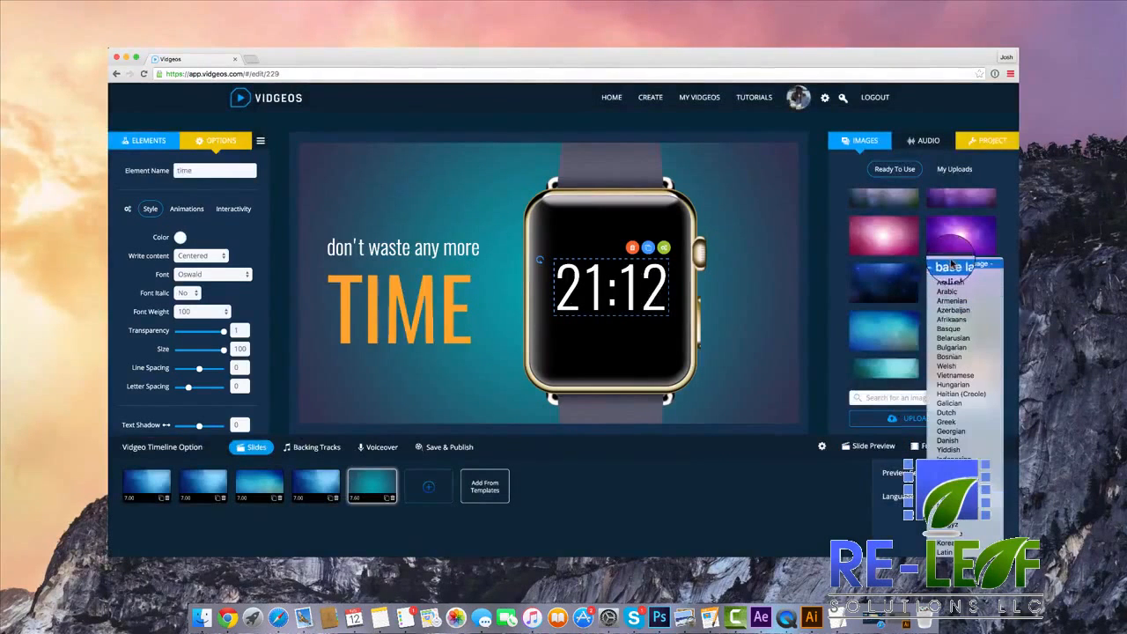
click(905, 365)
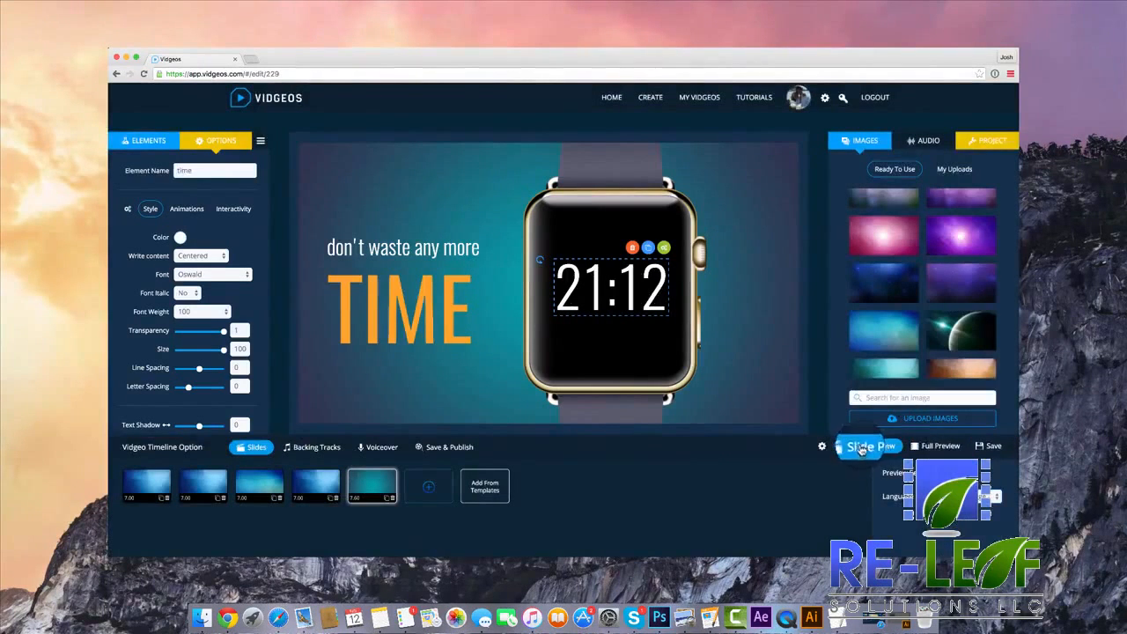
click(862, 449)
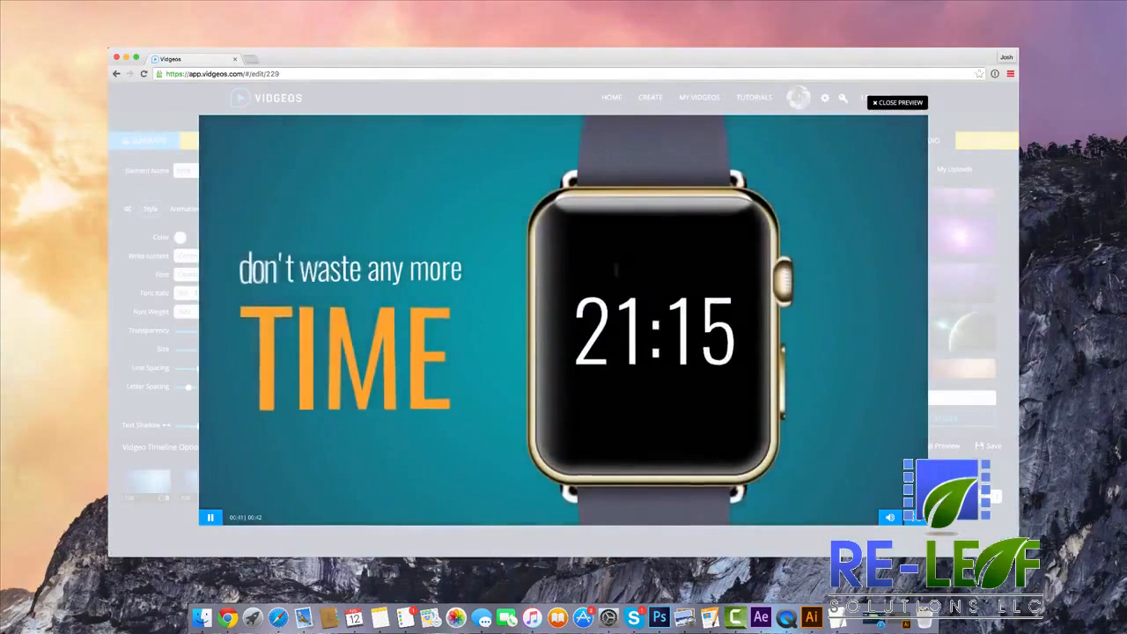
Finish watching the watch slide's preview and close it.
click(814, 169)
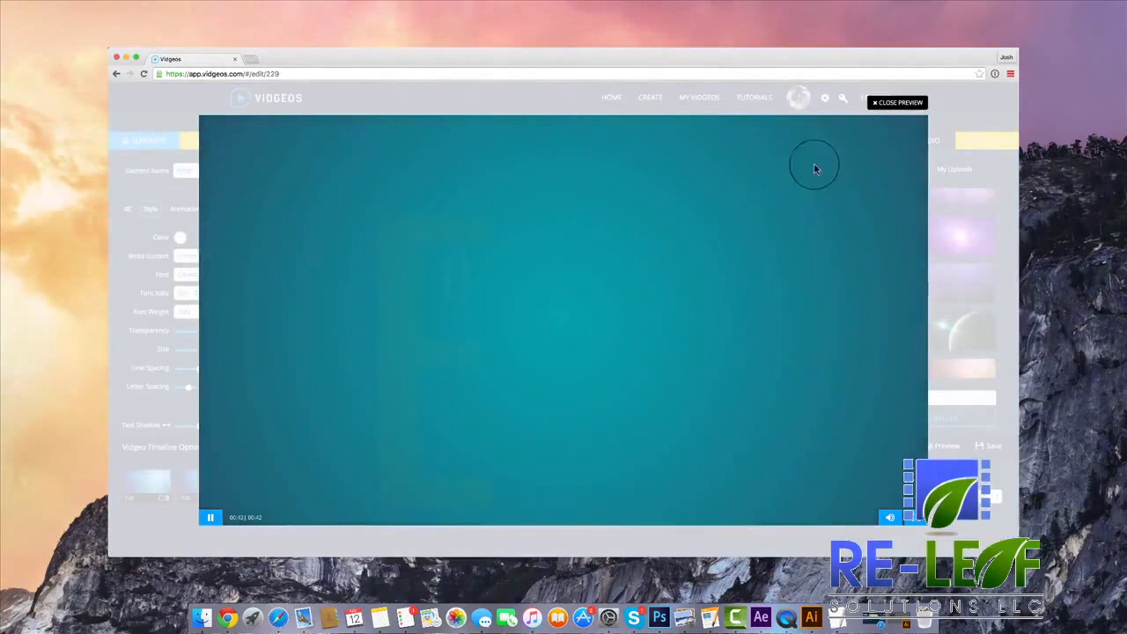
click(897, 107)
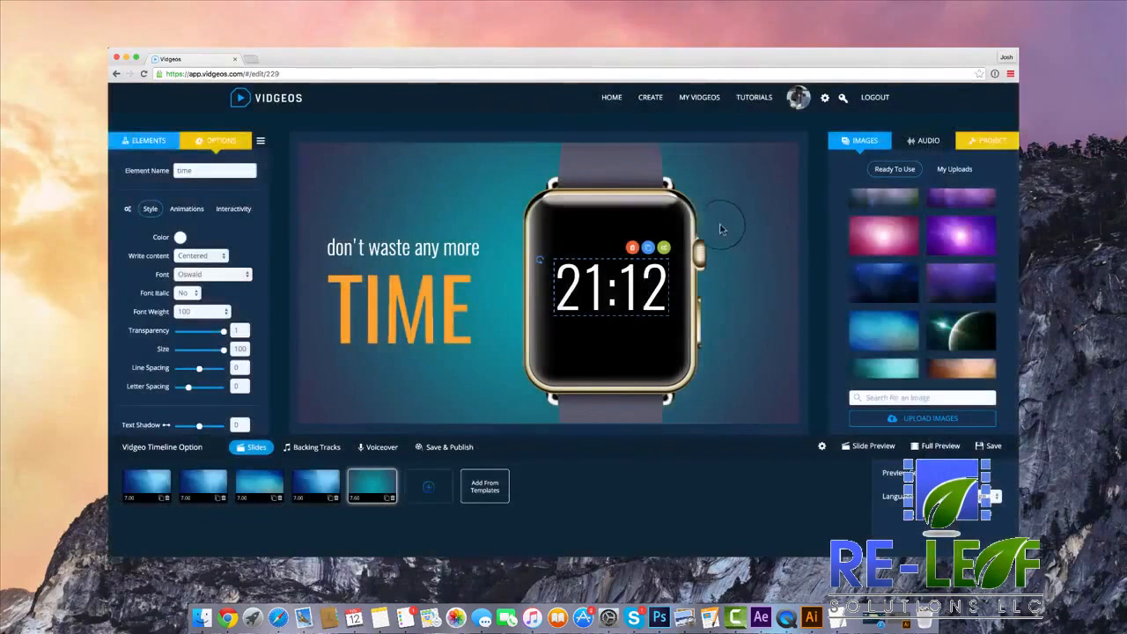
Try a City element on the watch slide and delete it.
click(145, 140)
scroll(188, 330, down, 2)
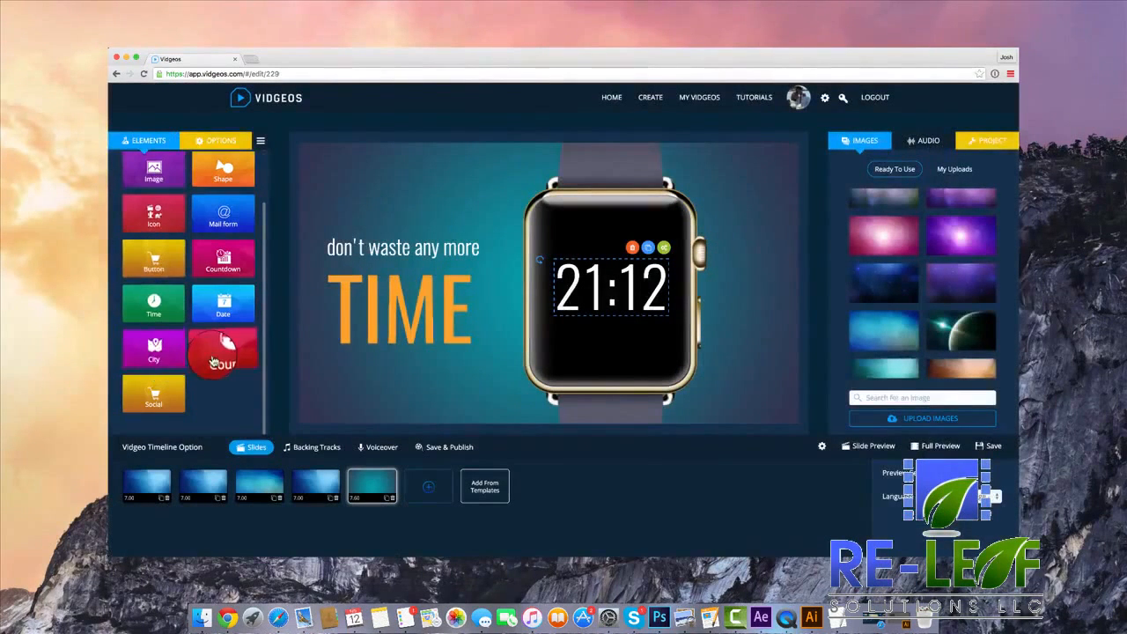
click(176, 355)
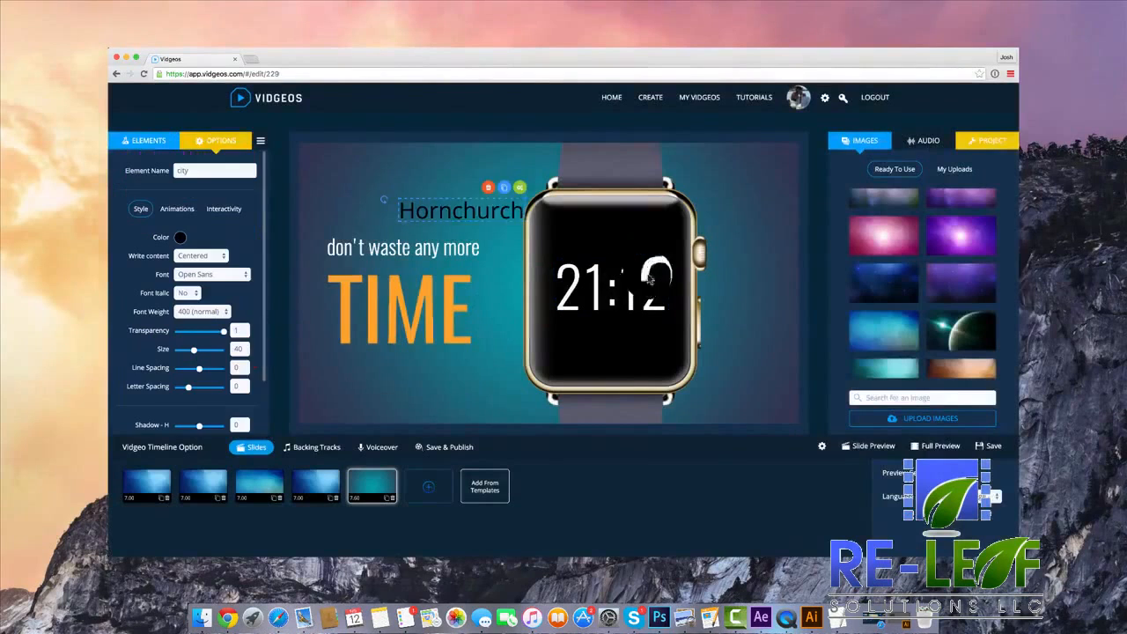
click(485, 187)
Add a Country element near the top of the watch's screen and color it white.
click(150, 140)
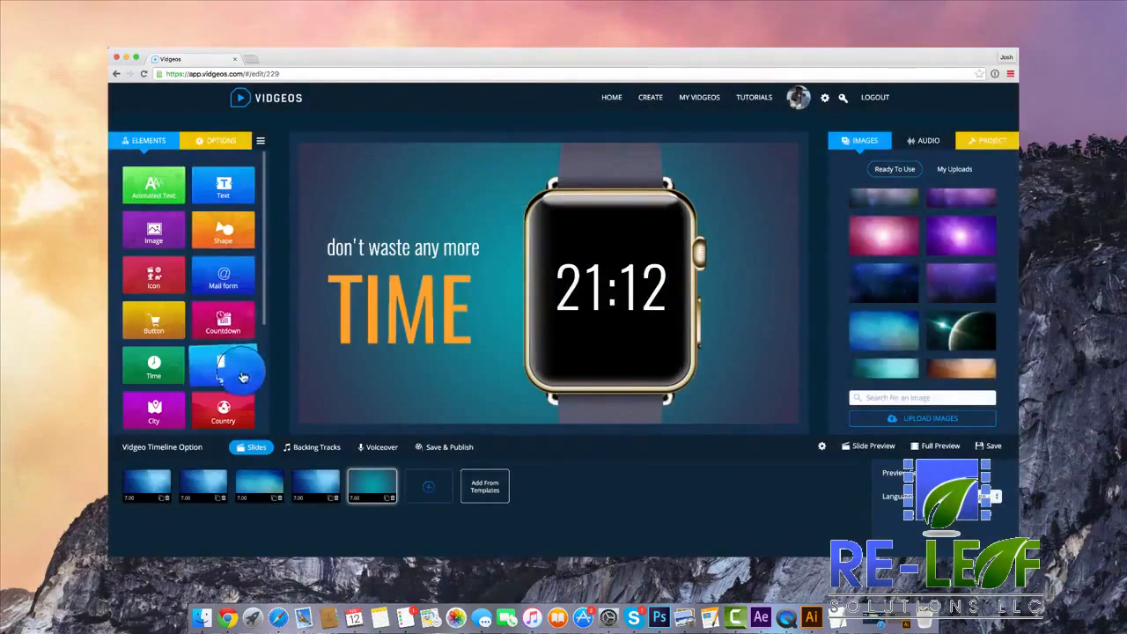
click(240, 418)
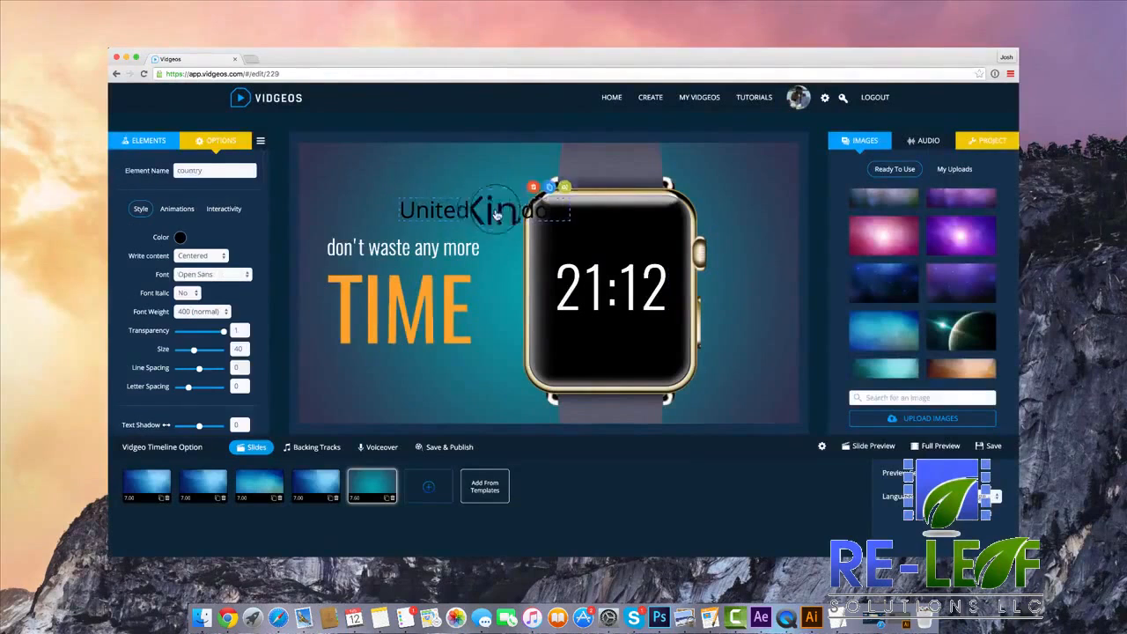
drag(503, 211, 599, 230)
click(180, 237)
click(192, 250)
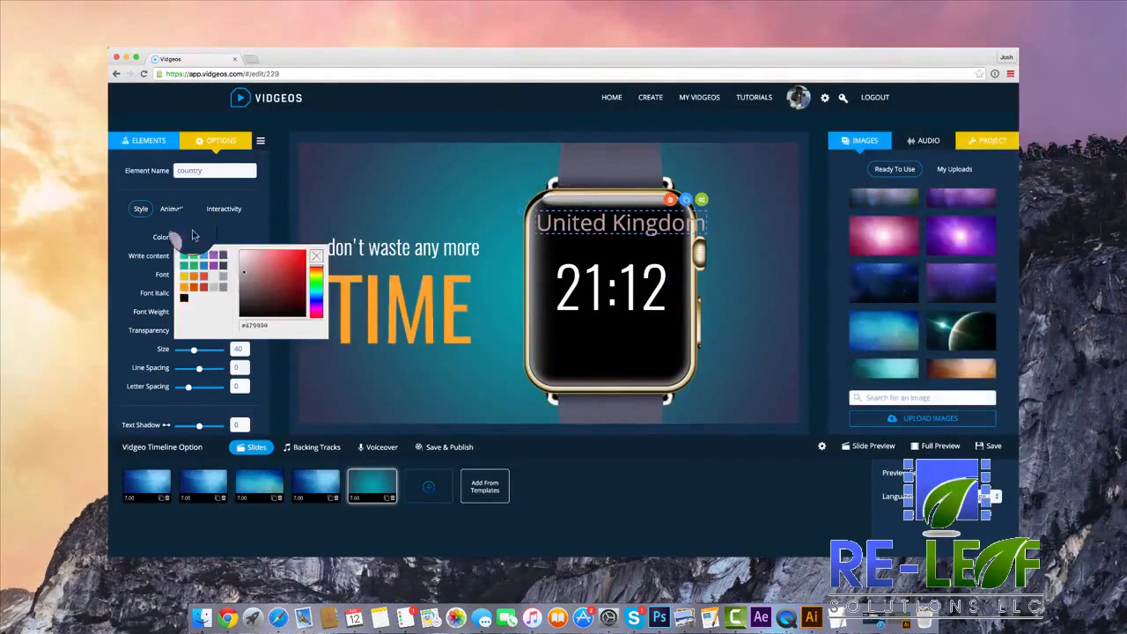
click(201, 232)
Set the country text's size to 18 and centre it above the time on the watch's screen.
scroll(225, 243, down, 2)
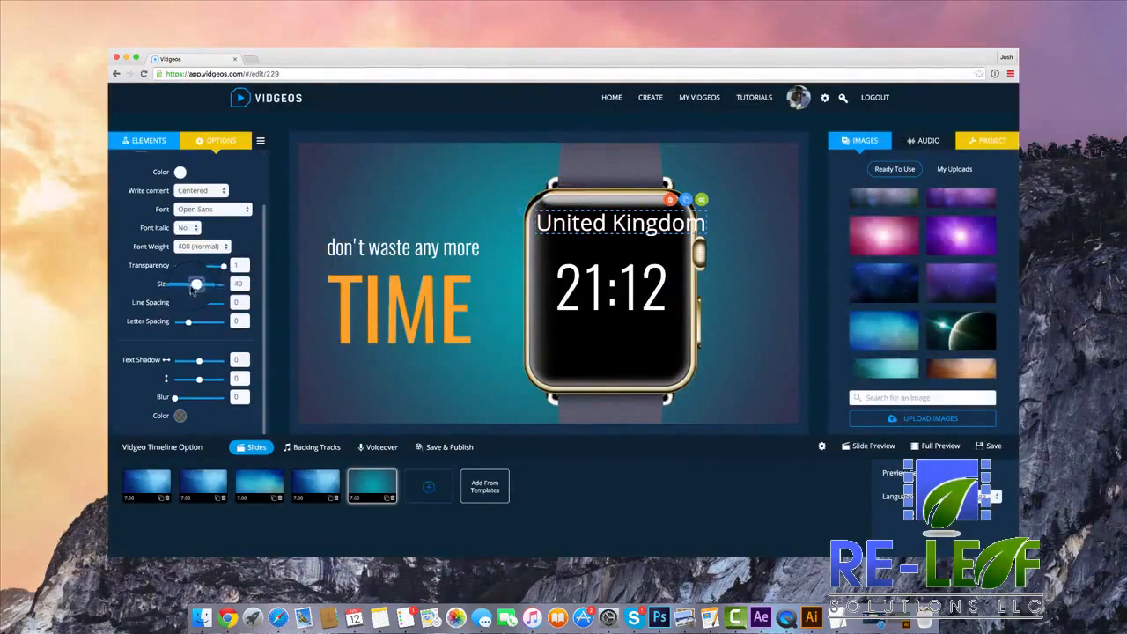
drag(192, 287, 181, 286)
drag(583, 222, 614, 224)
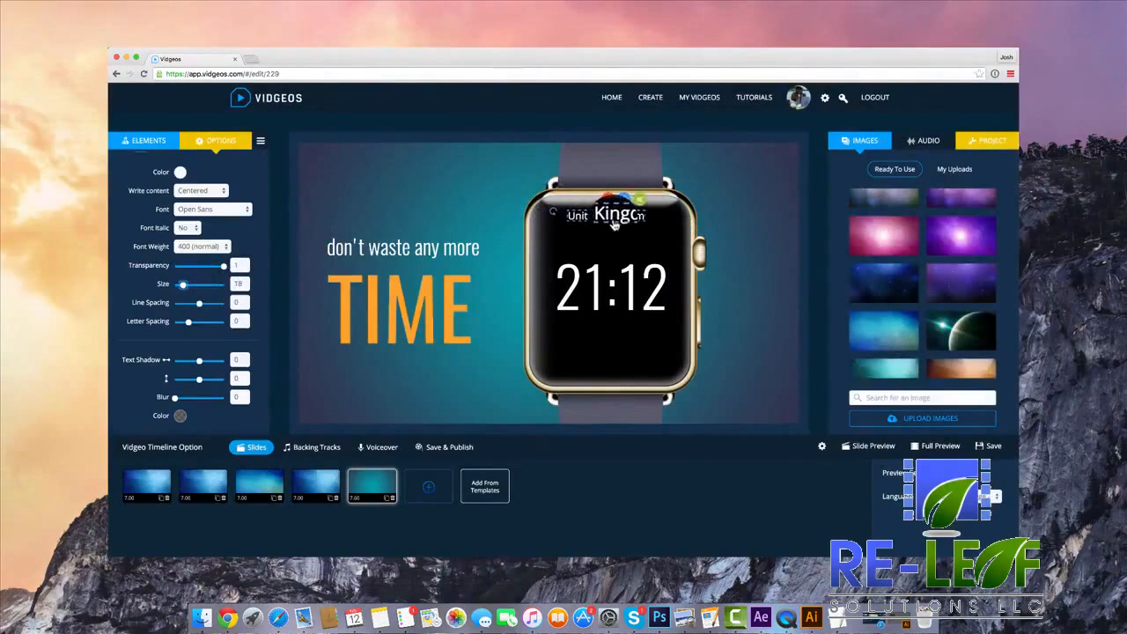
Examine the entrance effects offered for the country text and the Watch element's own animation settings.
scroll(201, 196, up, 2)
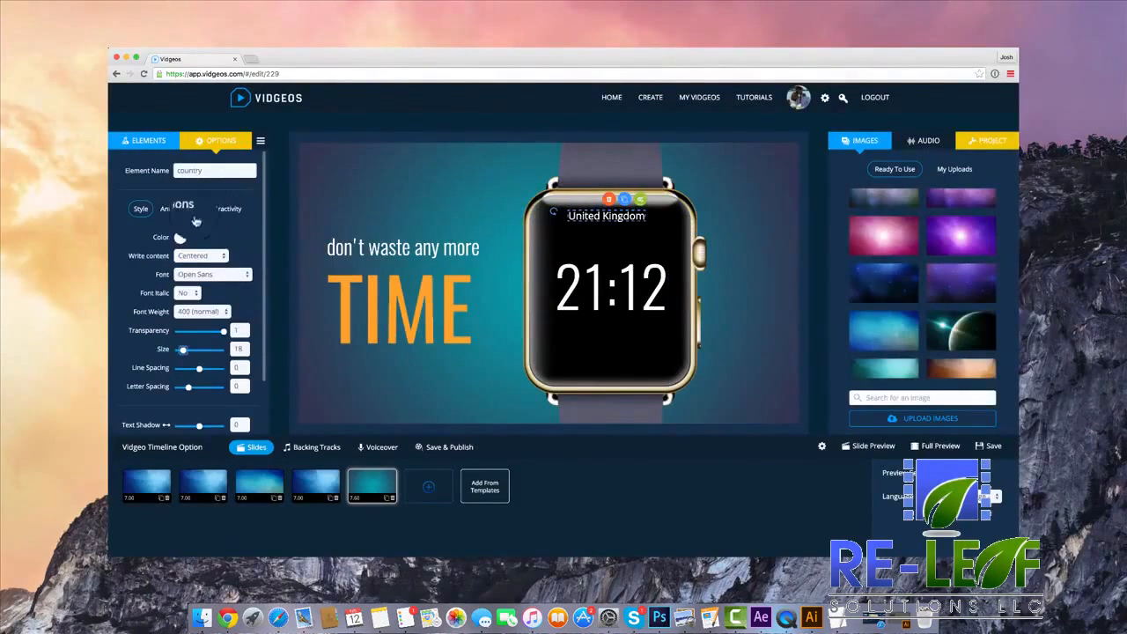
click(187, 211)
click(202, 266)
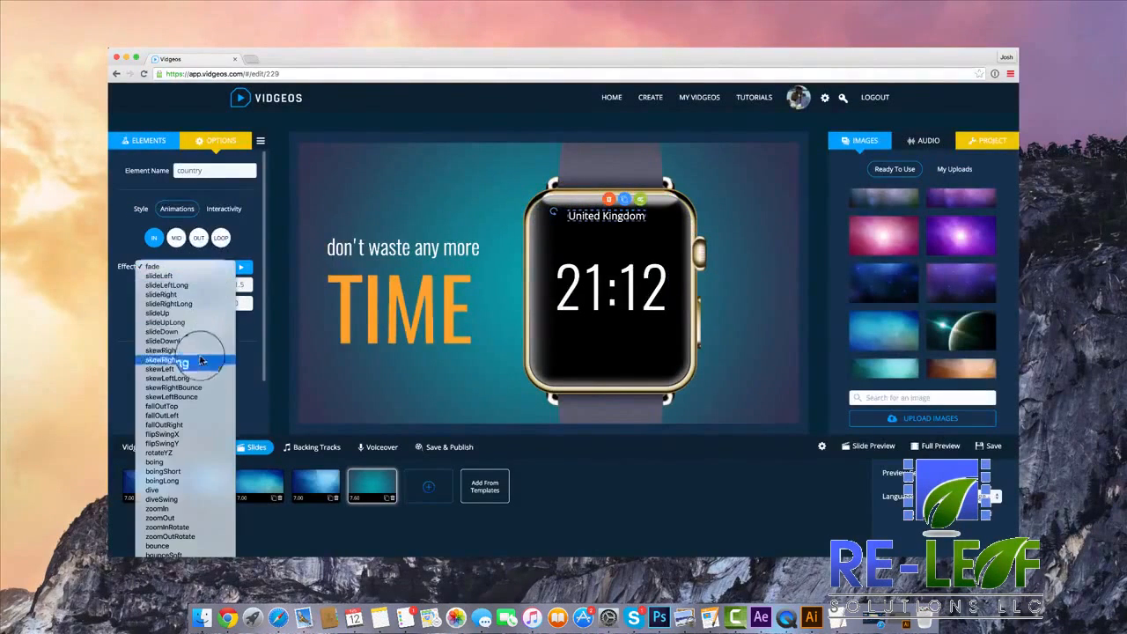
click(564, 353)
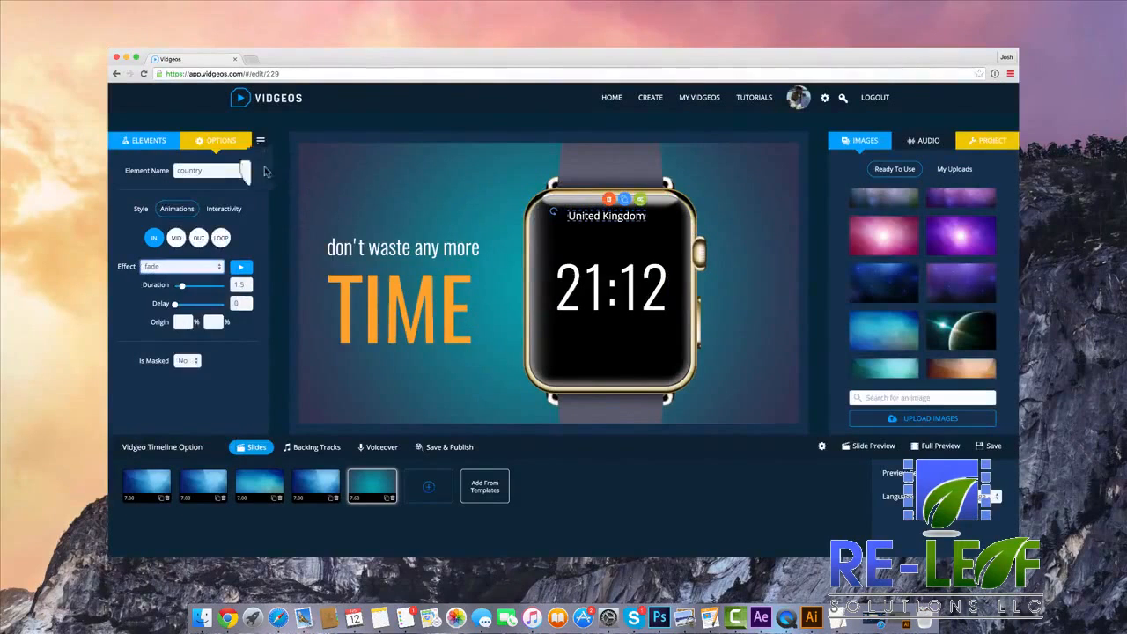
click(260, 141)
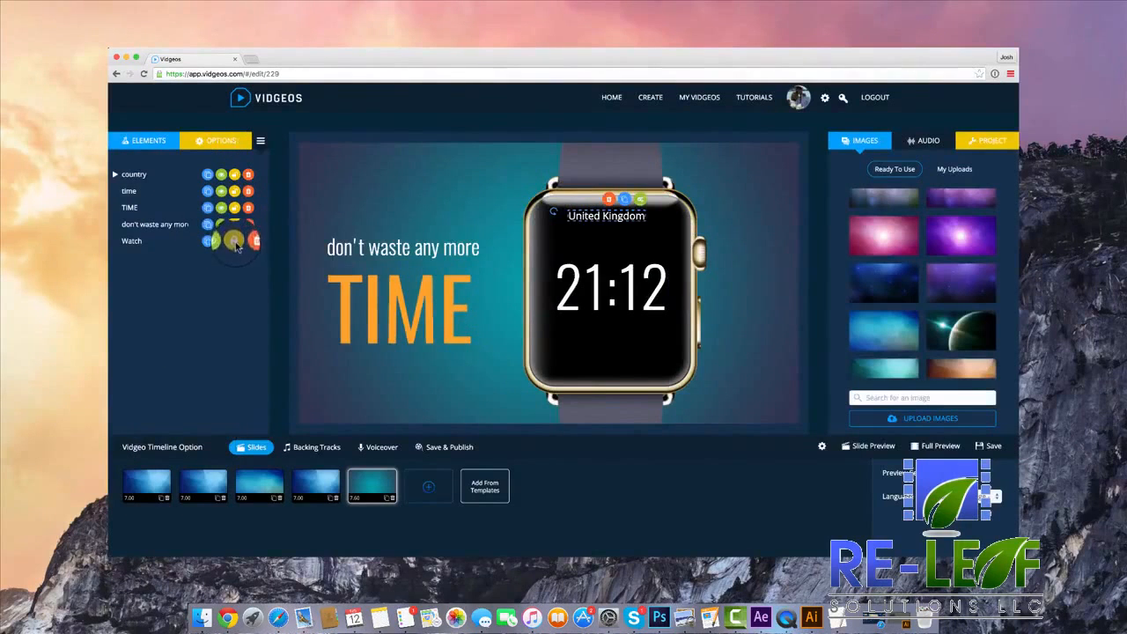
click(232, 142)
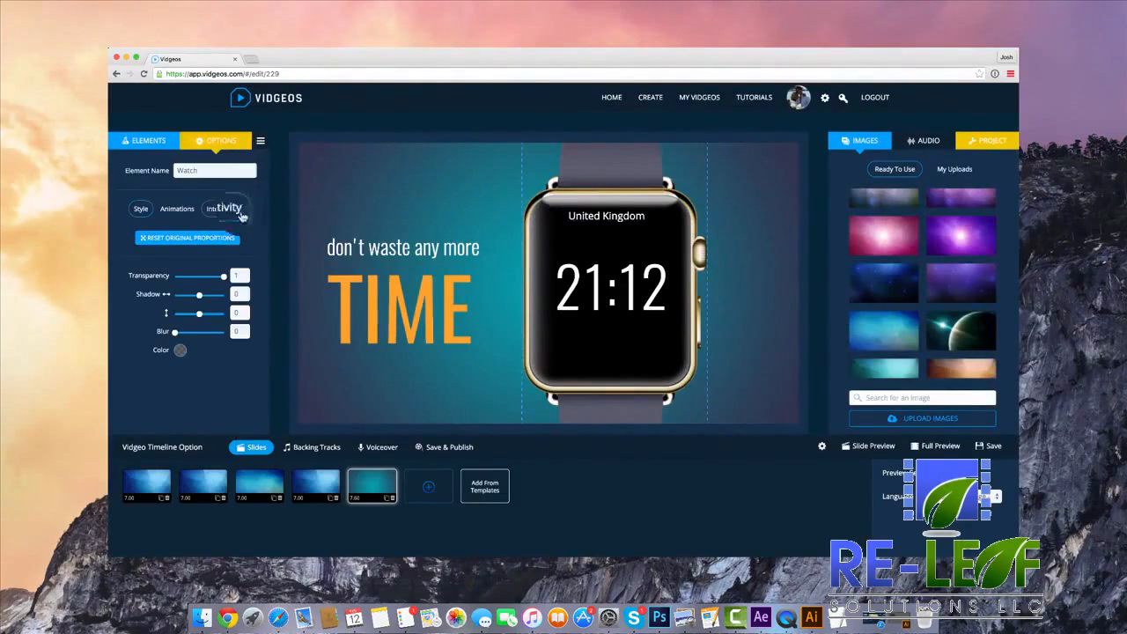
click(173, 209)
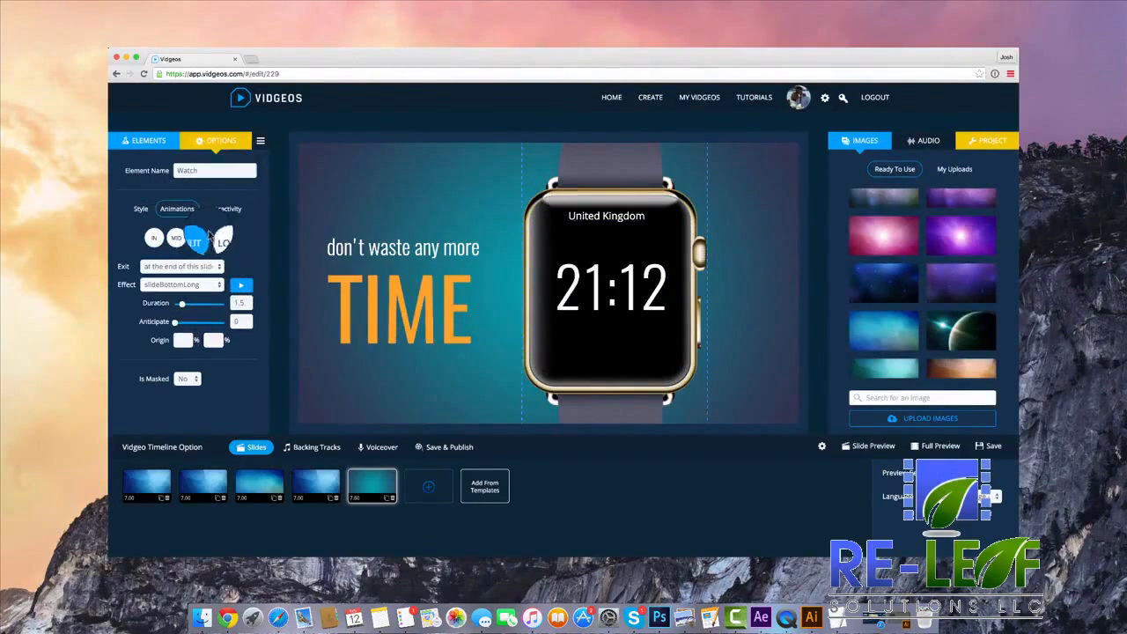
click(612, 284)
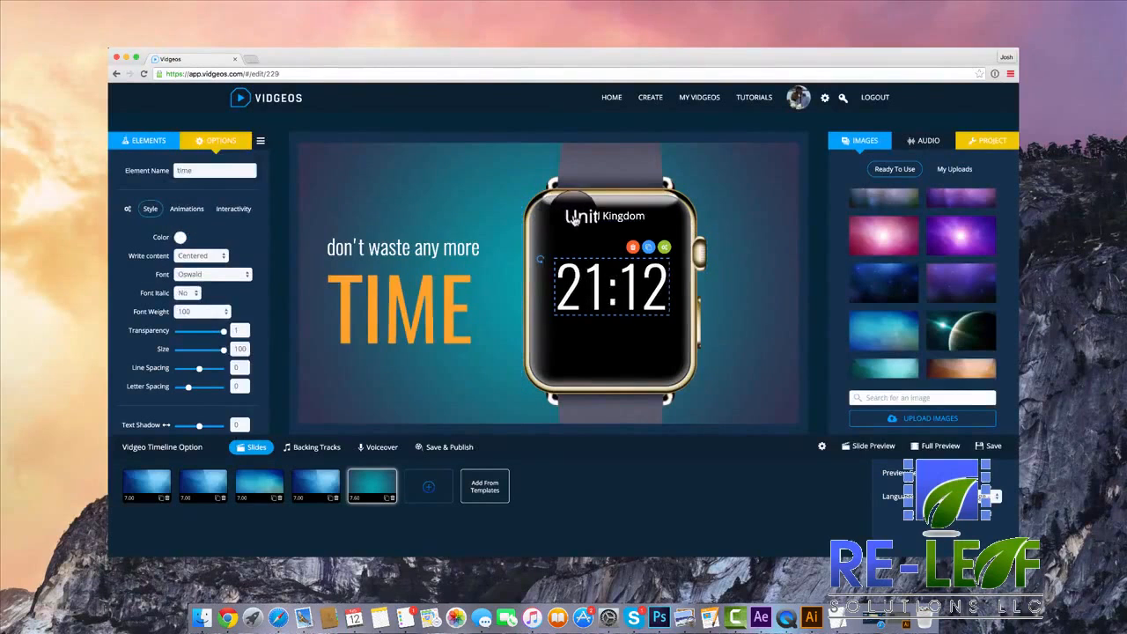
Give the country text a slide entrance effect matching the watch's and set its exit effect to slideBottomLong.
click(260, 140)
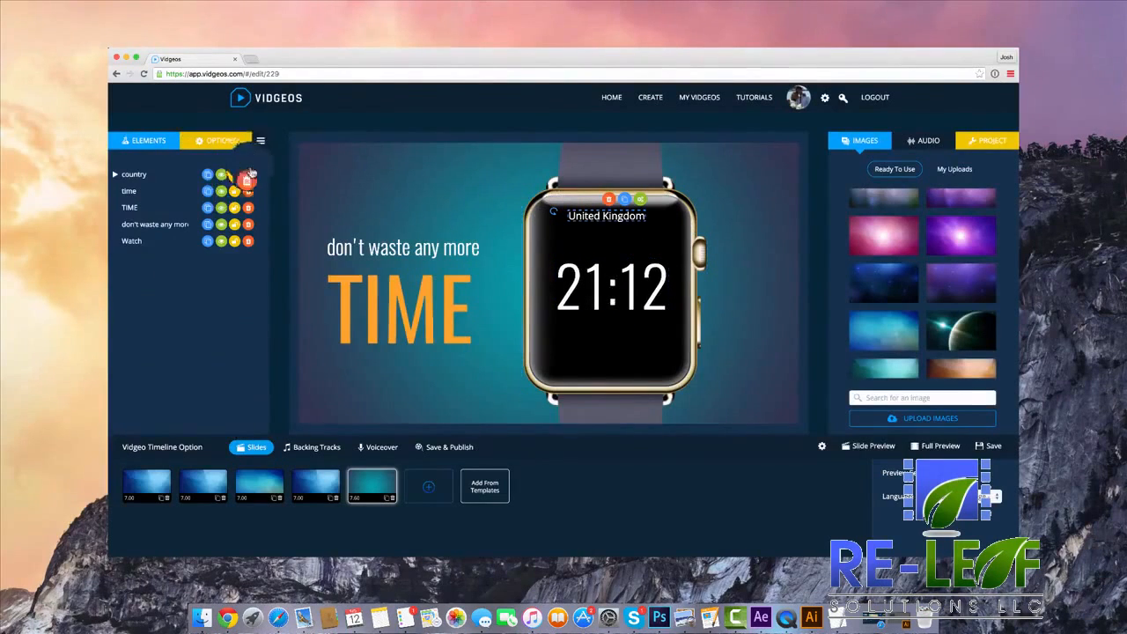
click(218, 141)
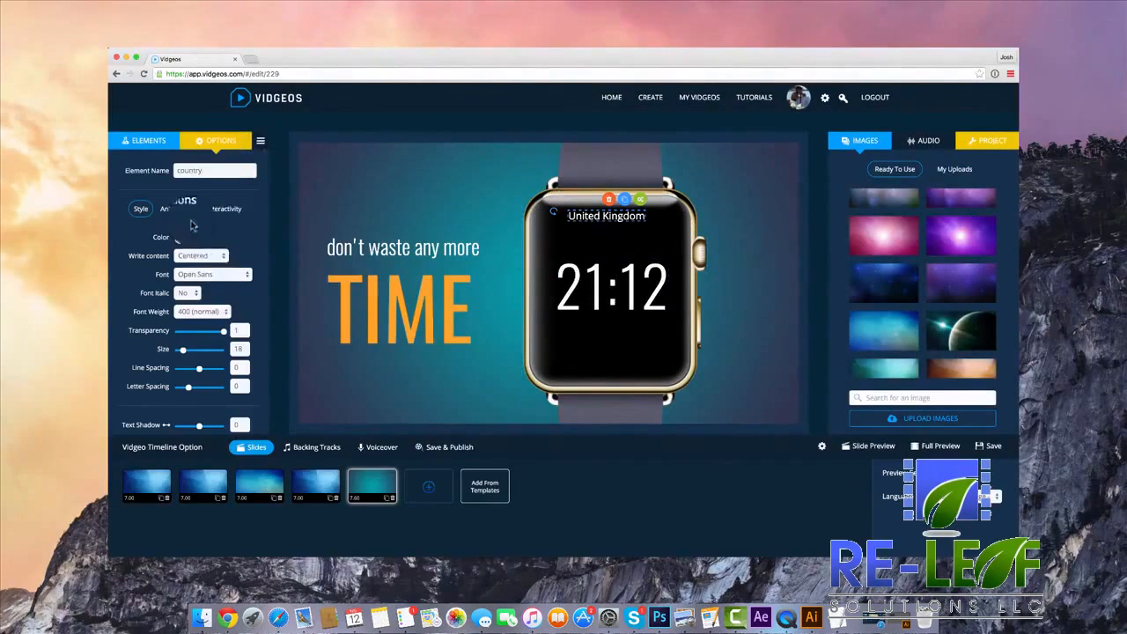
click(212, 266)
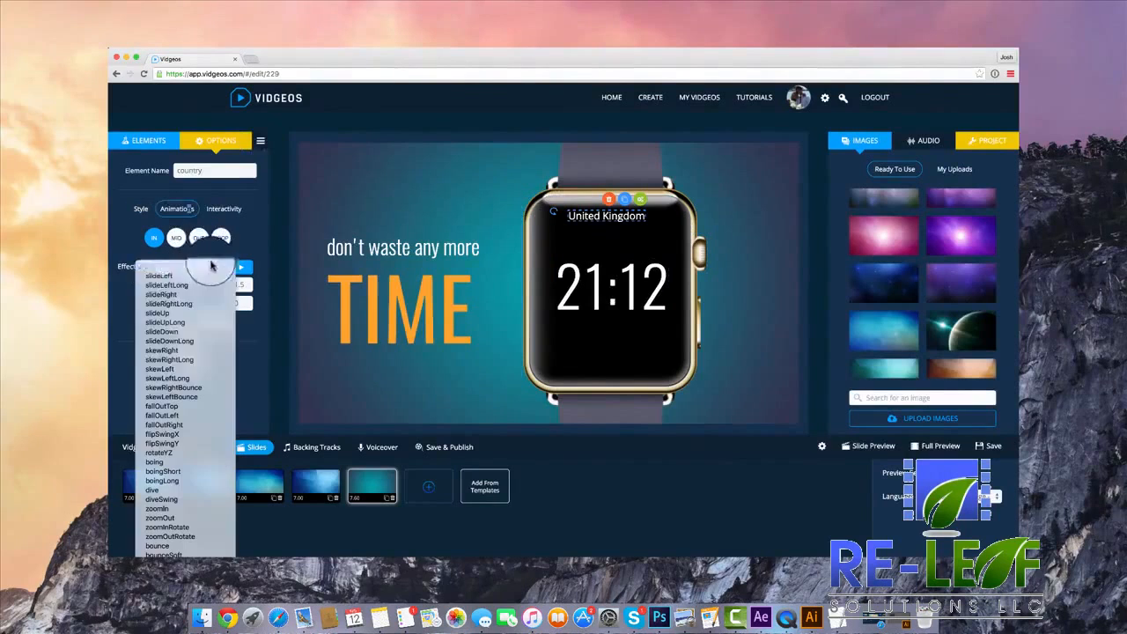
click(195, 332)
click(198, 238)
click(198, 284)
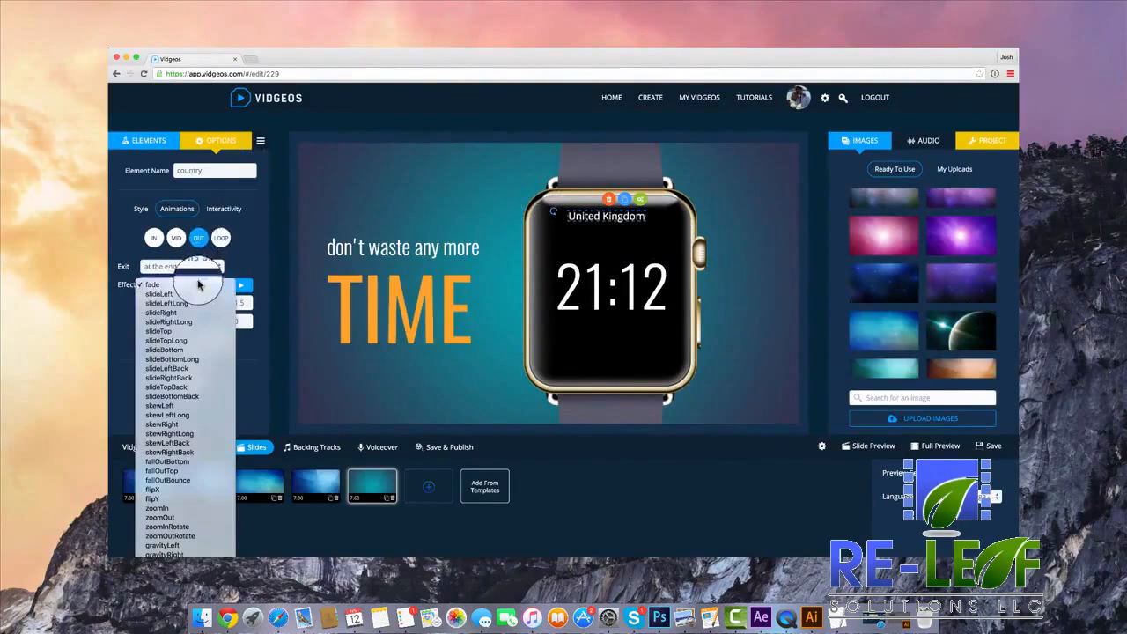
click(181, 359)
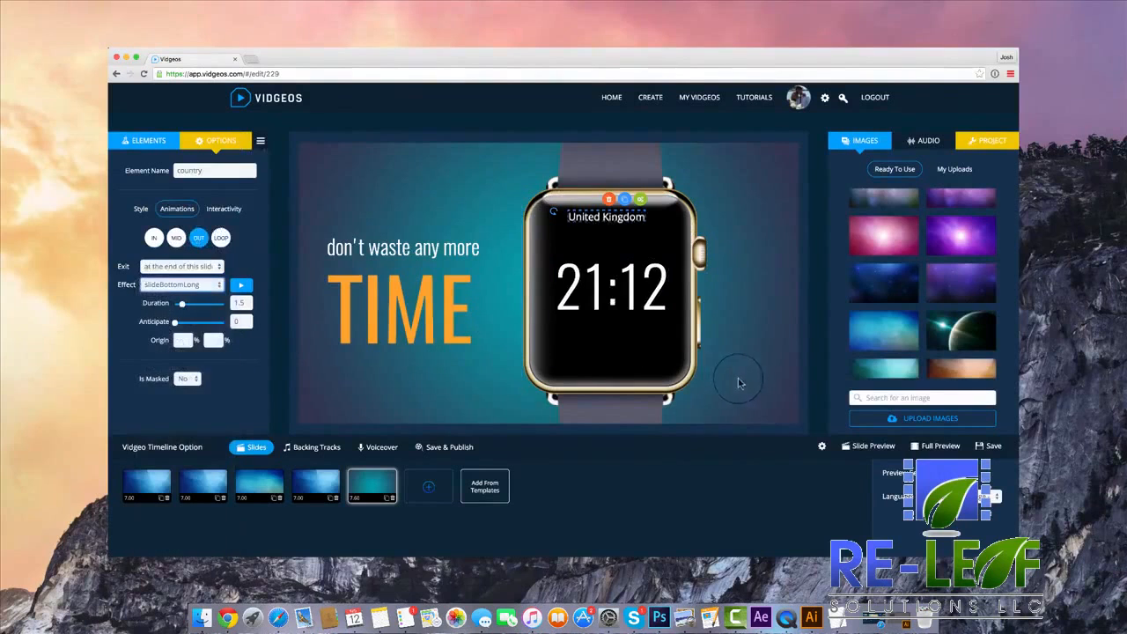
Preview the watch slide with its country text and return to the "DOWNLOAD MY FREE GIFT" slide.
click(872, 447)
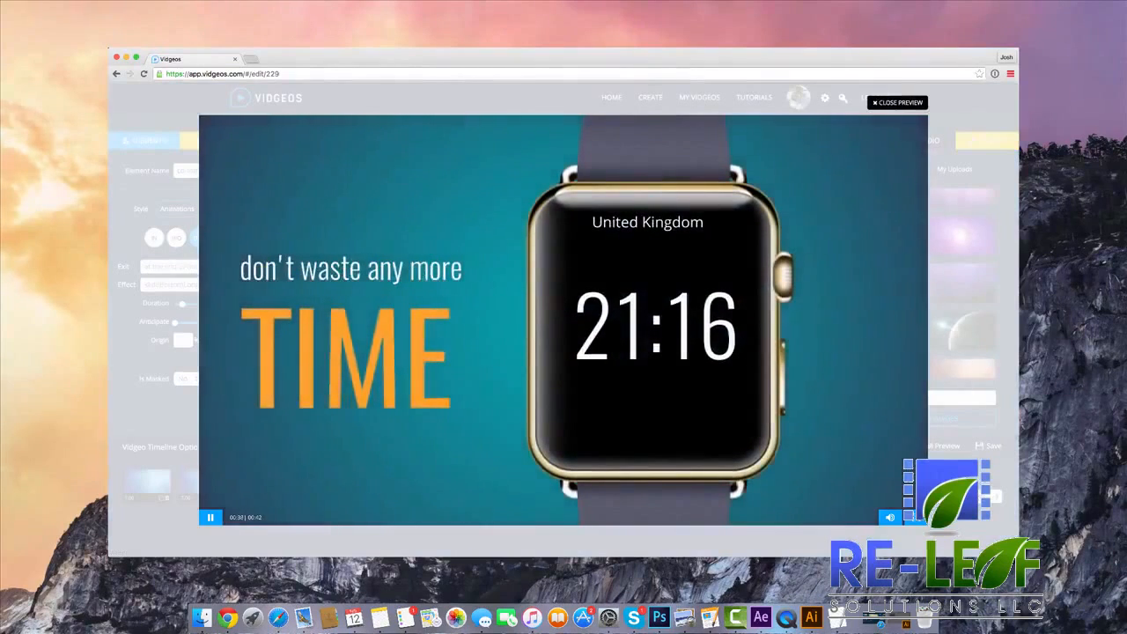
click(902, 106)
click(315, 484)
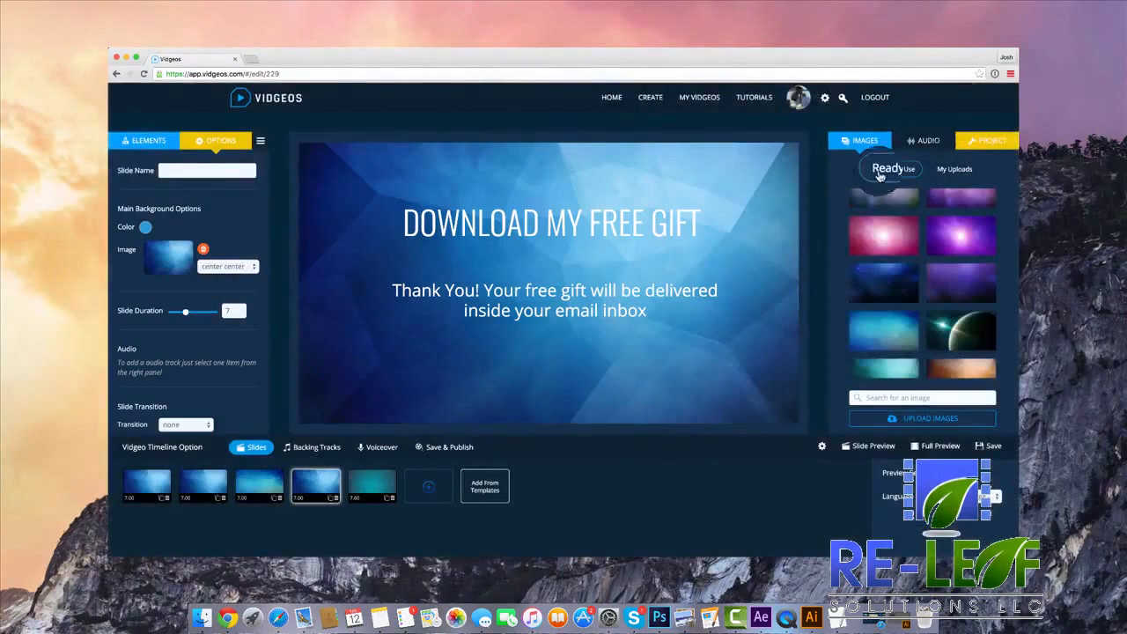
Record a voiceover while watching the vidgeo in a muted preview.
click(373, 449)
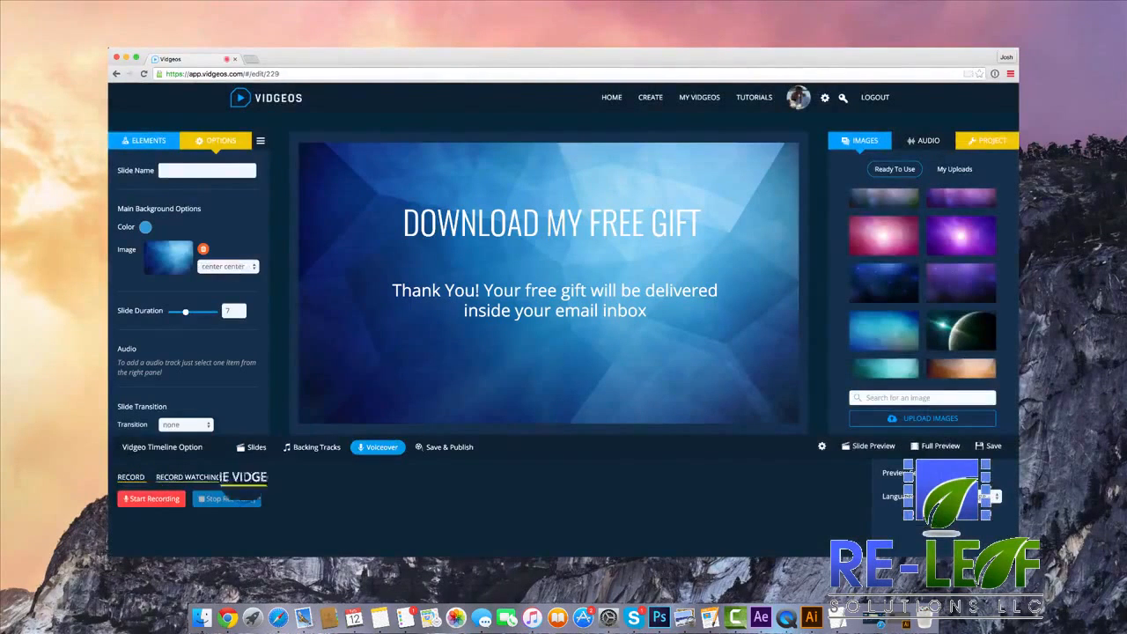
click(201, 477)
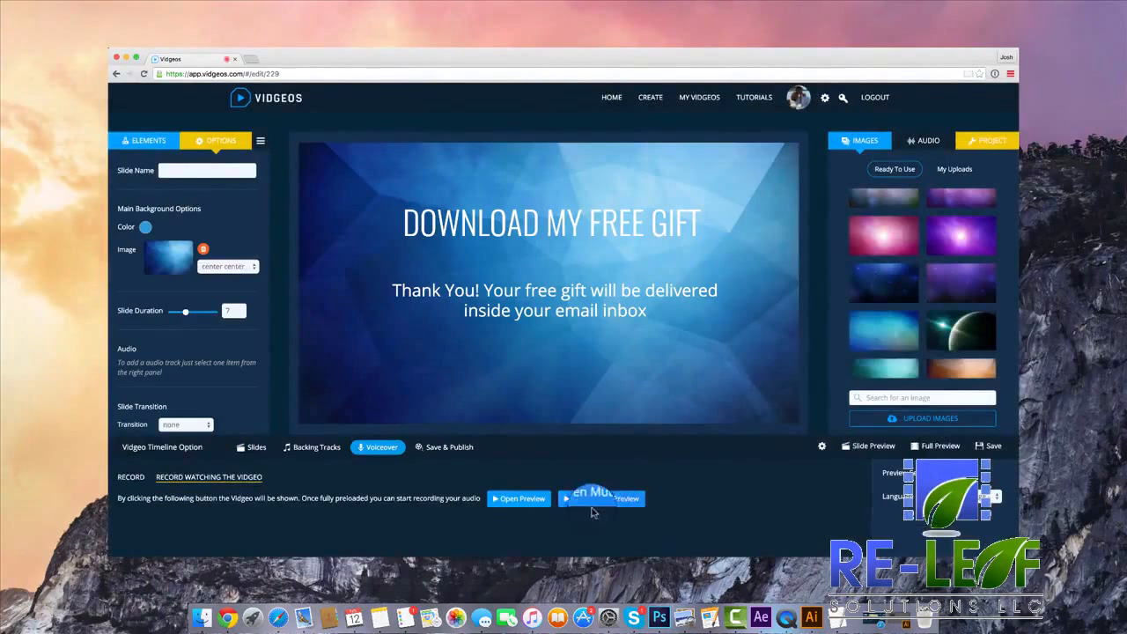
click(629, 346)
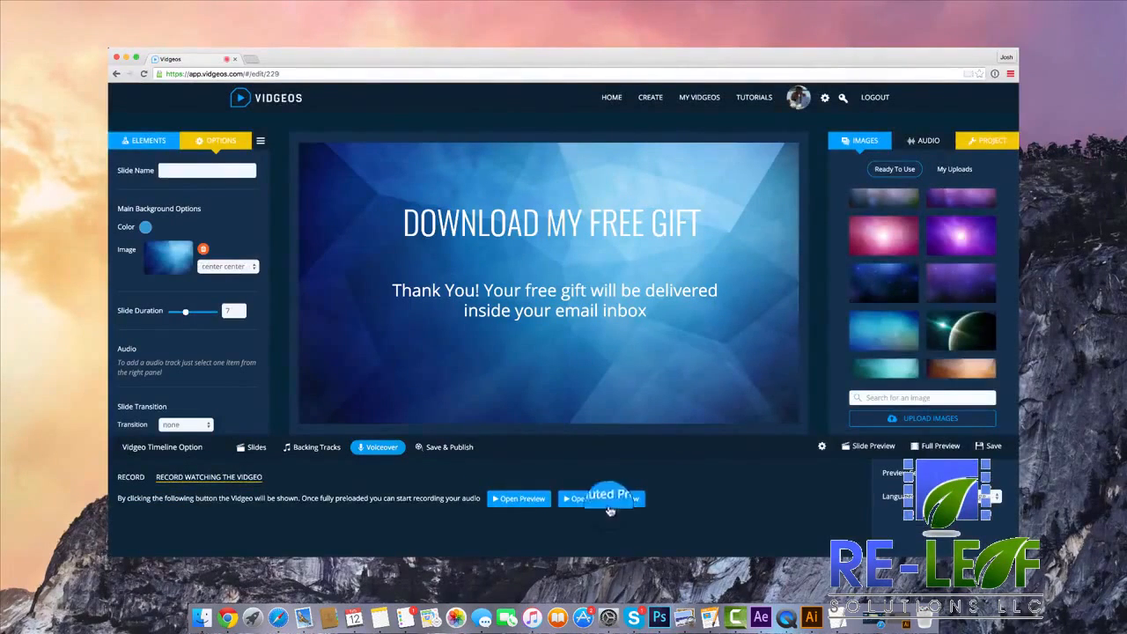
click(607, 506)
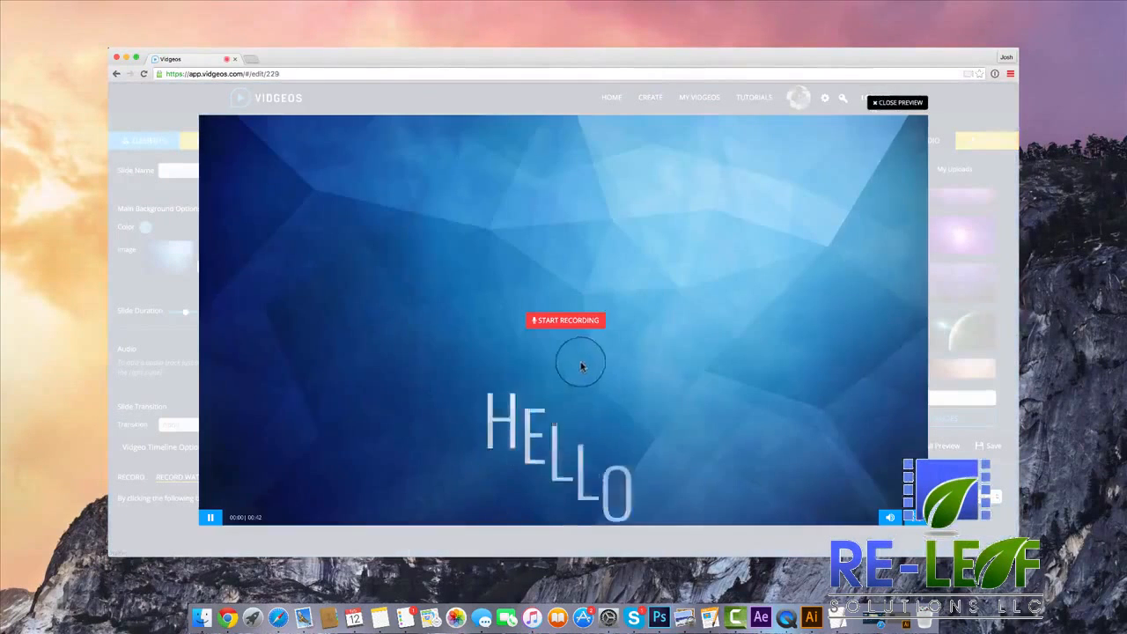
click(578, 323)
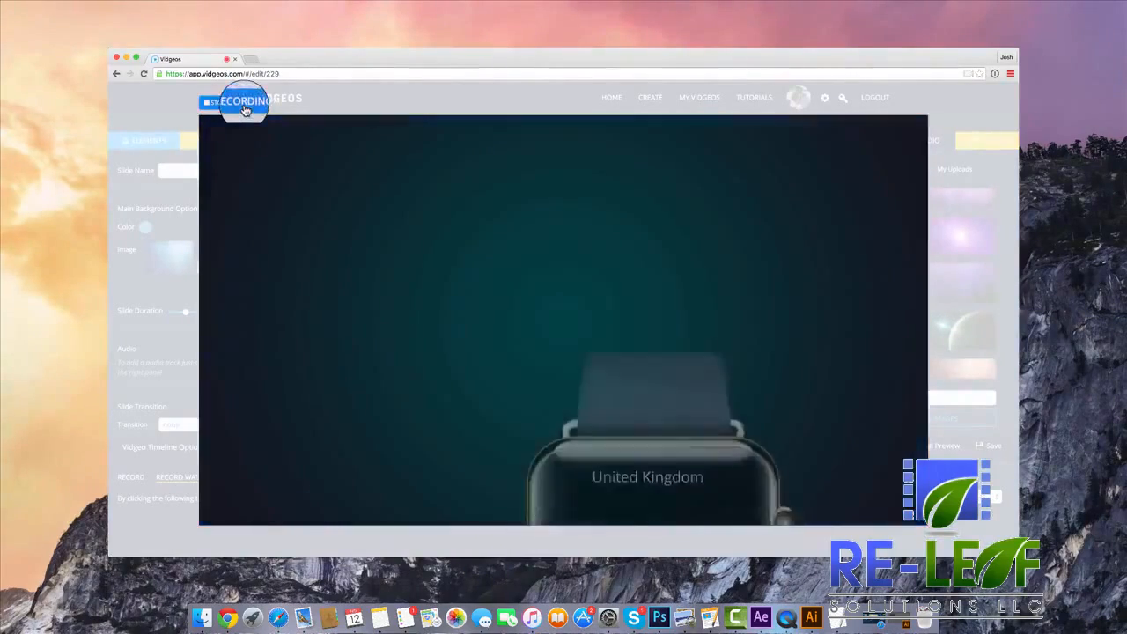
click(245, 107)
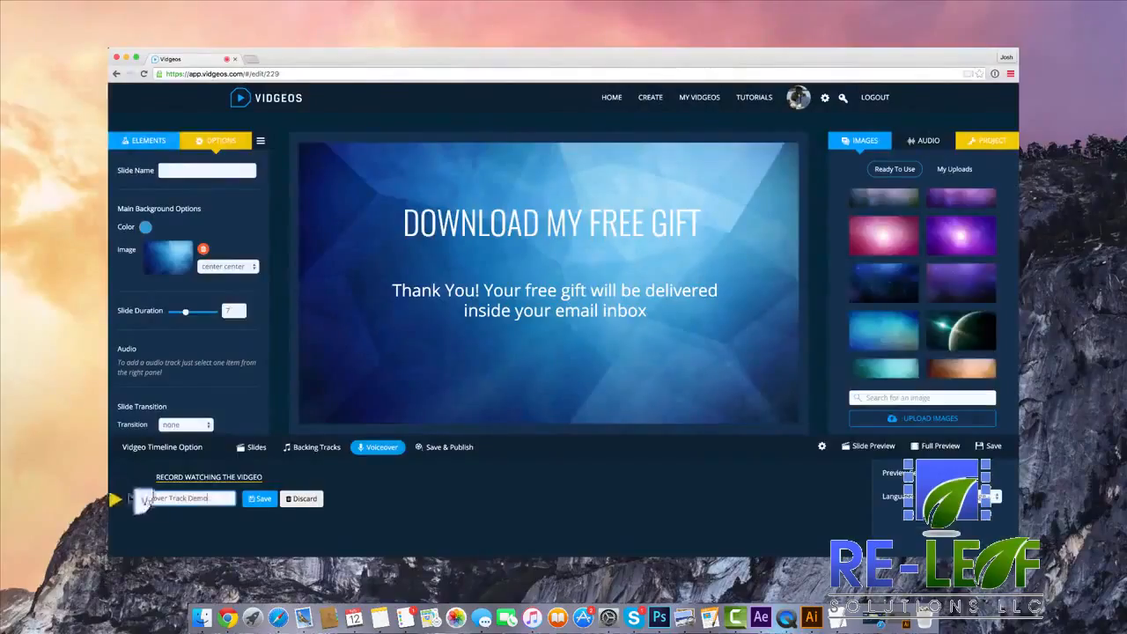
Play back the recorded voiceover and save it as "Voiceover Track Demo".
click(122, 498)
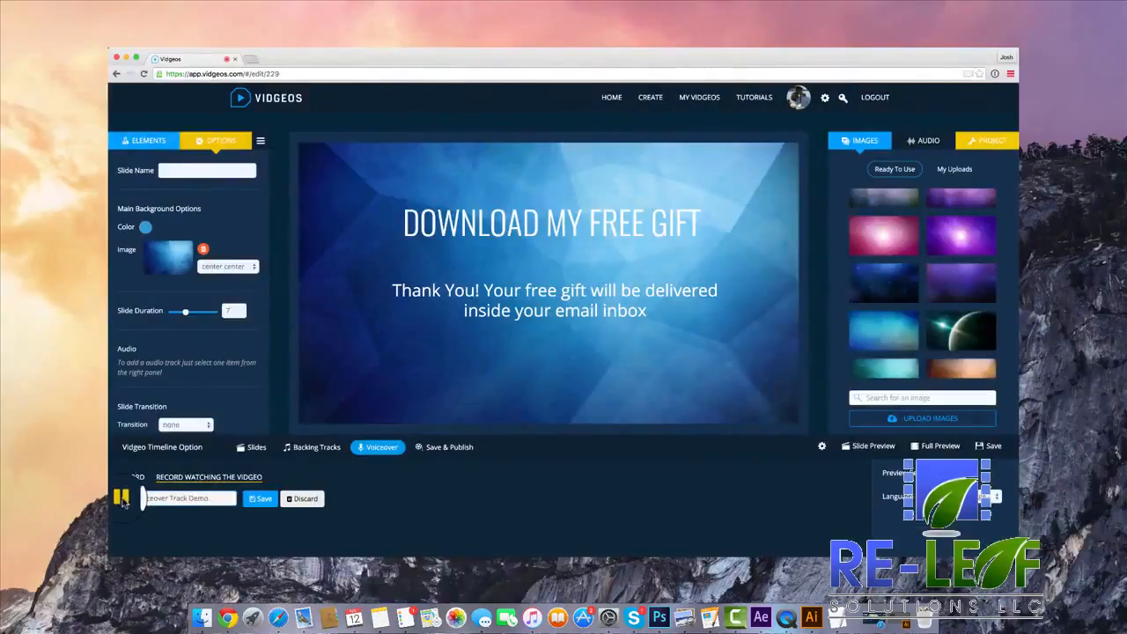
click(260, 499)
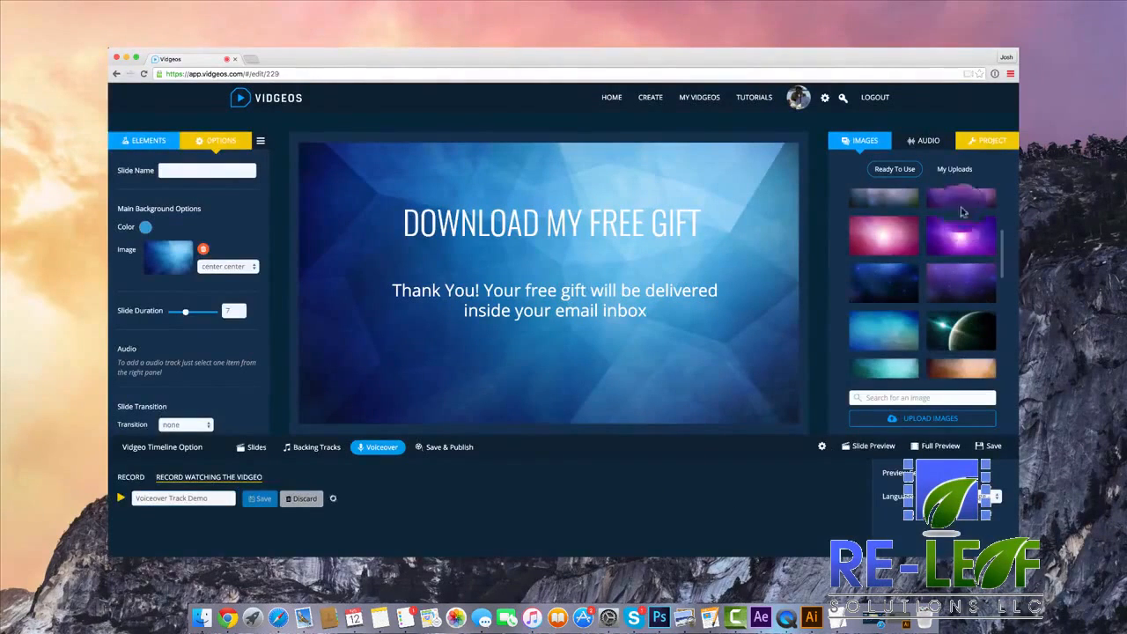
Add the uploaded "Voiceover Demo" audio to the project's background tracks and open it in the Audio Editor.
click(928, 140)
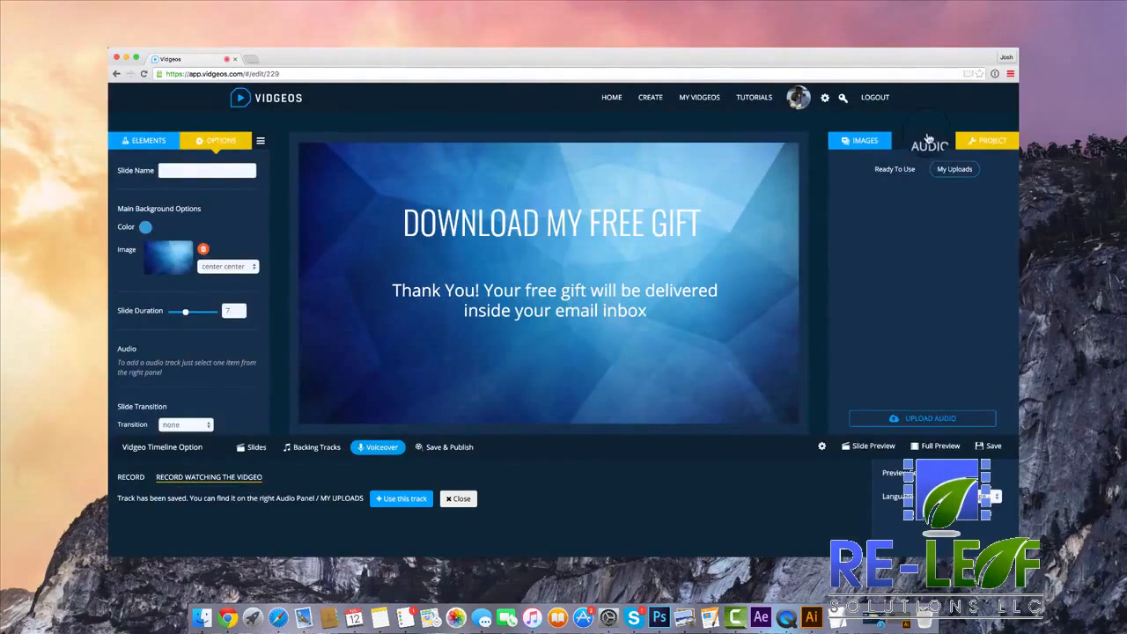
click(959, 169)
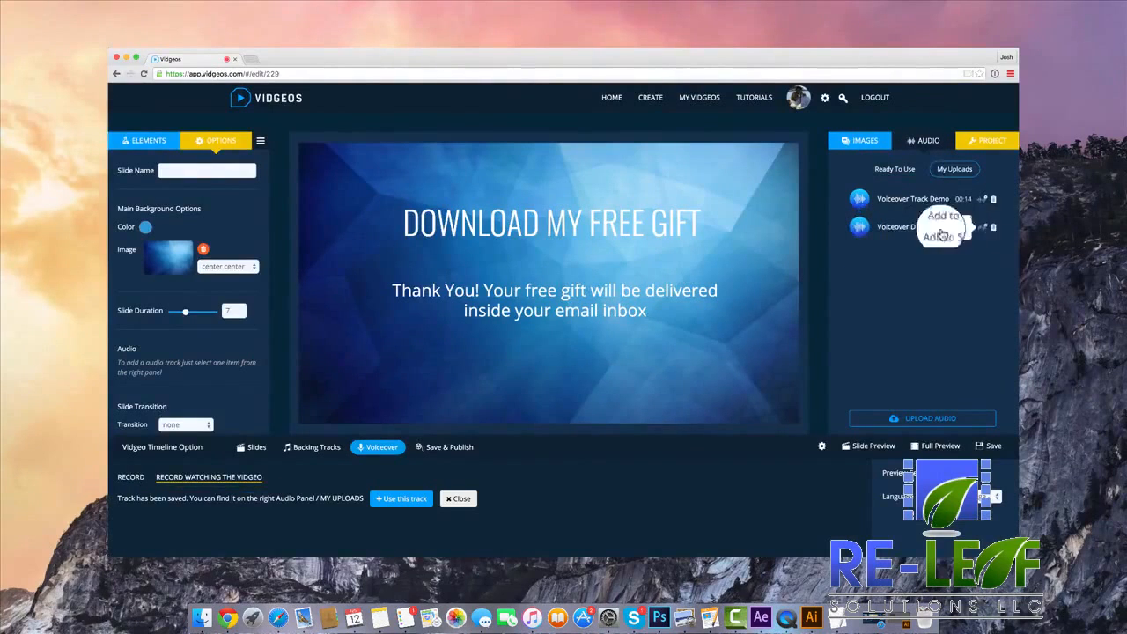
mouse_move(983, 227)
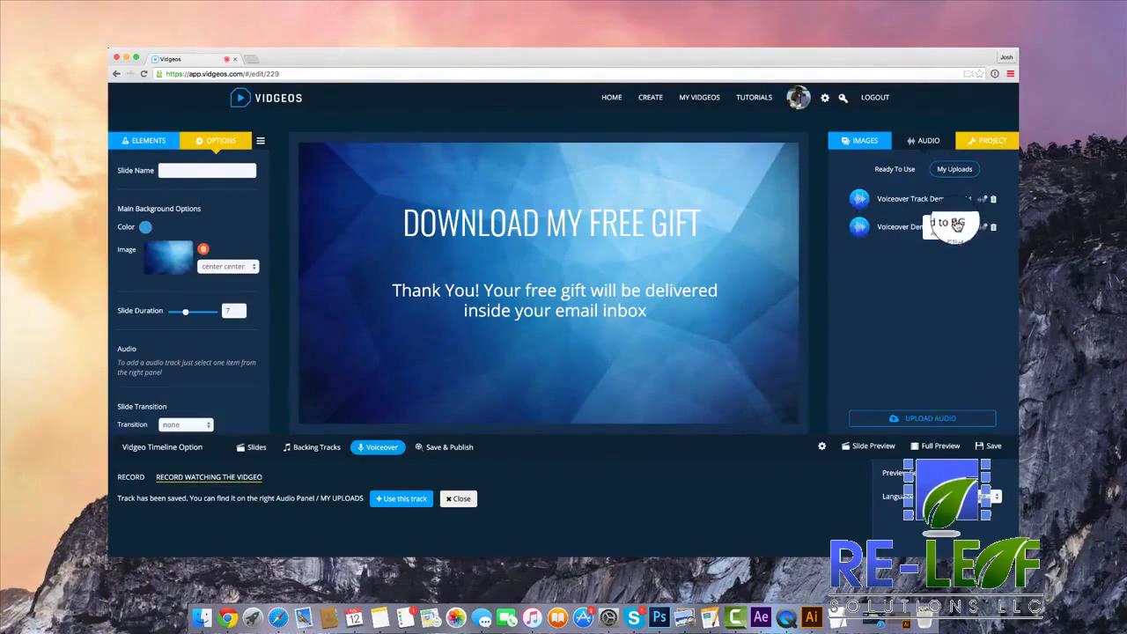
click(308, 482)
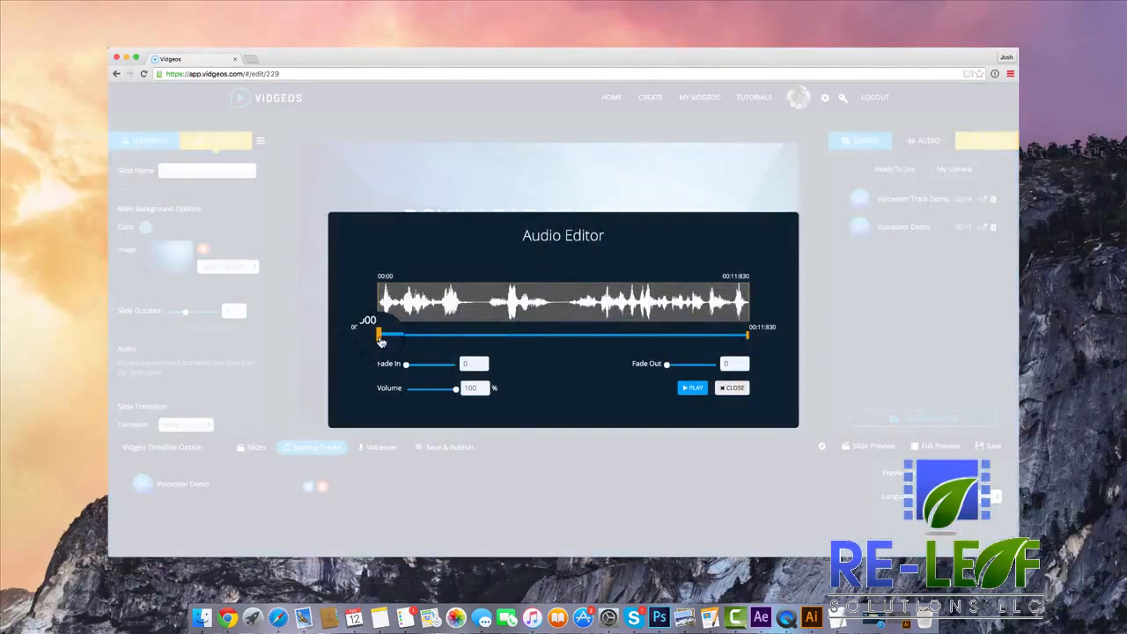
Trim the start of the Voiceover Demo audio to 00:02:050 and play back the trimmed result.
click(693, 390)
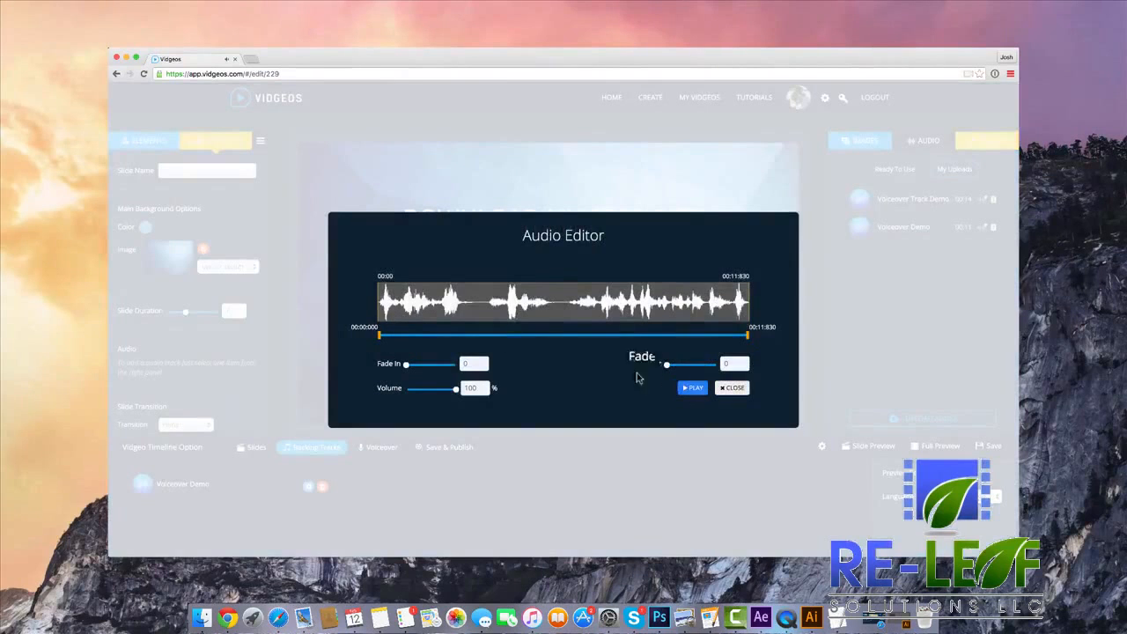
drag(379, 338, 446, 340)
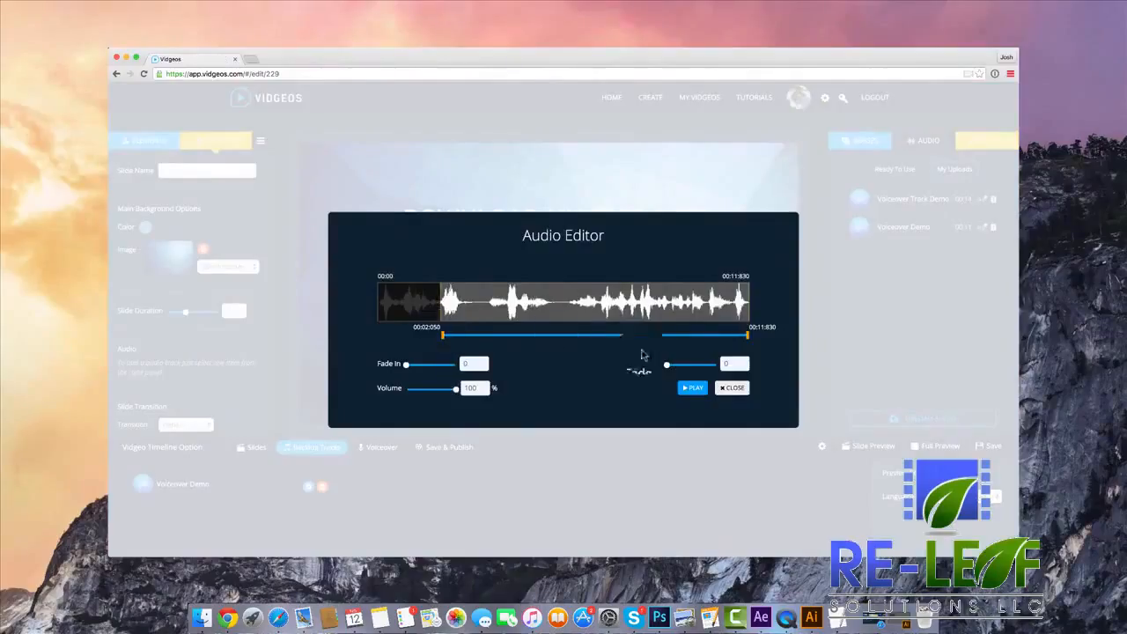
click(692, 389)
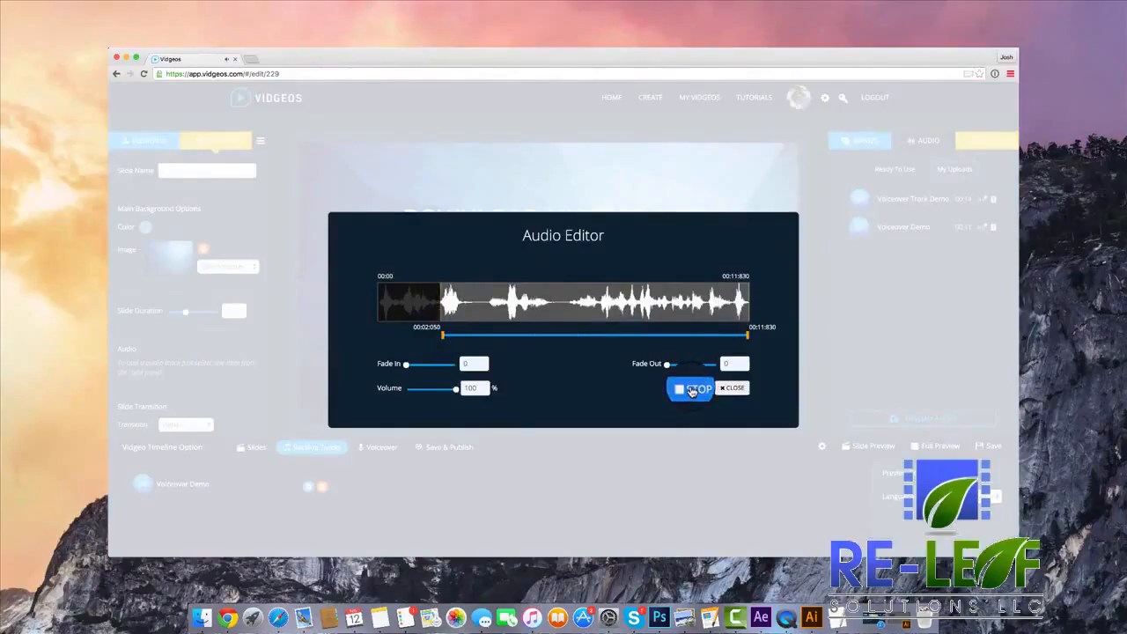
click(692, 390)
Try a short fade-in and a 3.62 fade-out on the voiceover, and reset both to 0 before closing the Audio Editor.
mouse_move(407, 364)
mouse_down()
mouse_move(440, 364)
mouse_move(414, 364)
mouse_up()
mouse_move(690, 366)
mouse_down()
mouse_move(671, 365)
mouse_move(684, 364)
mouse_up()
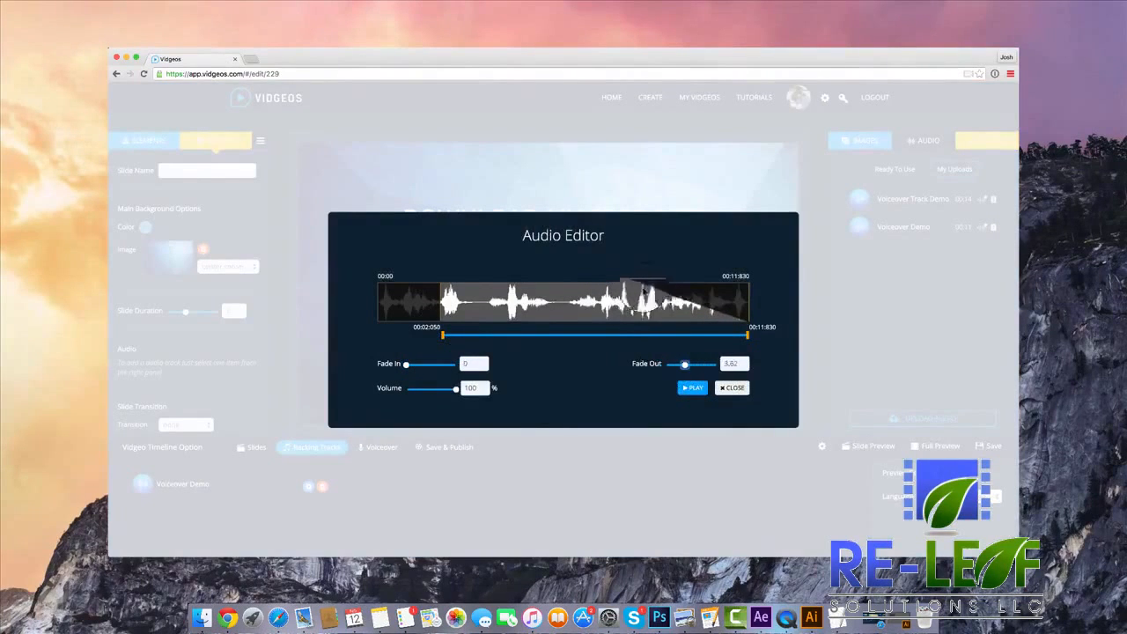
mouse_move(686, 366)
mouse_down()
mouse_move(715, 364)
mouse_move(666, 364)
mouse_up()
click(729, 388)
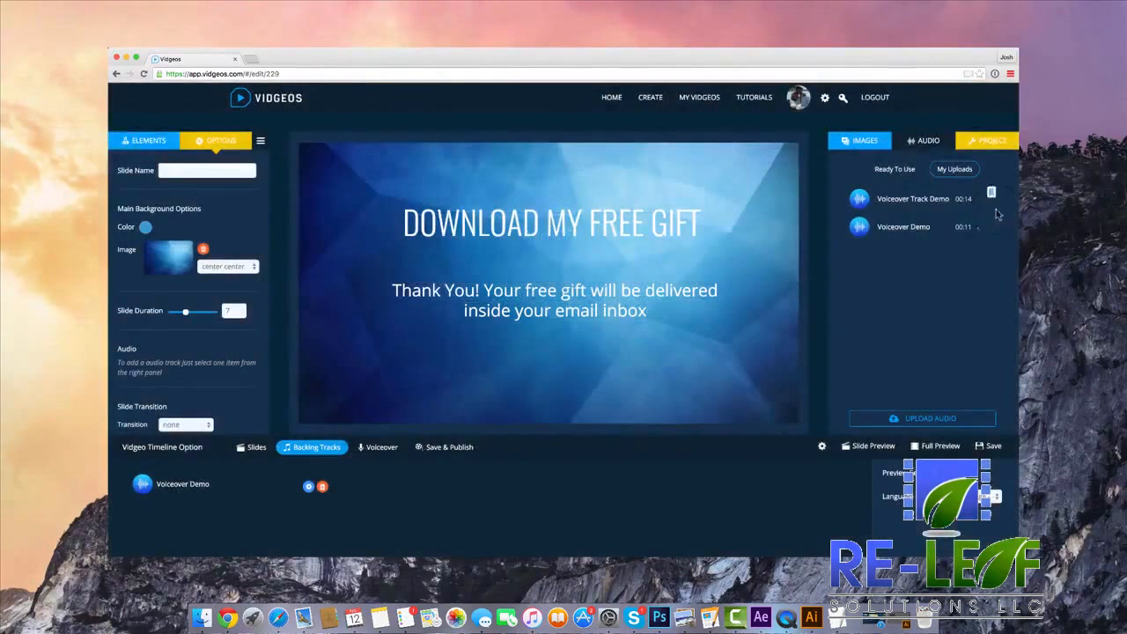
Remove the Voiceover Demo audio from the project's backing tracks.
mouse_move(978, 204)
click(323, 490)
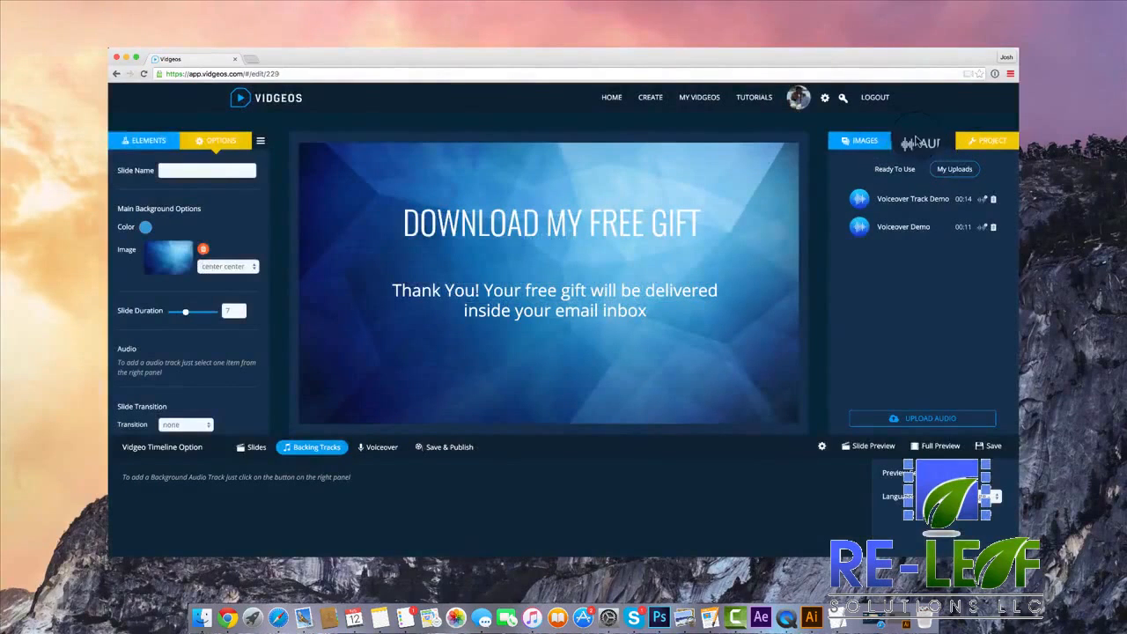
Try the ready-made Epic track as a background track, remove it, and return to the uploaded audio.
click(895, 169)
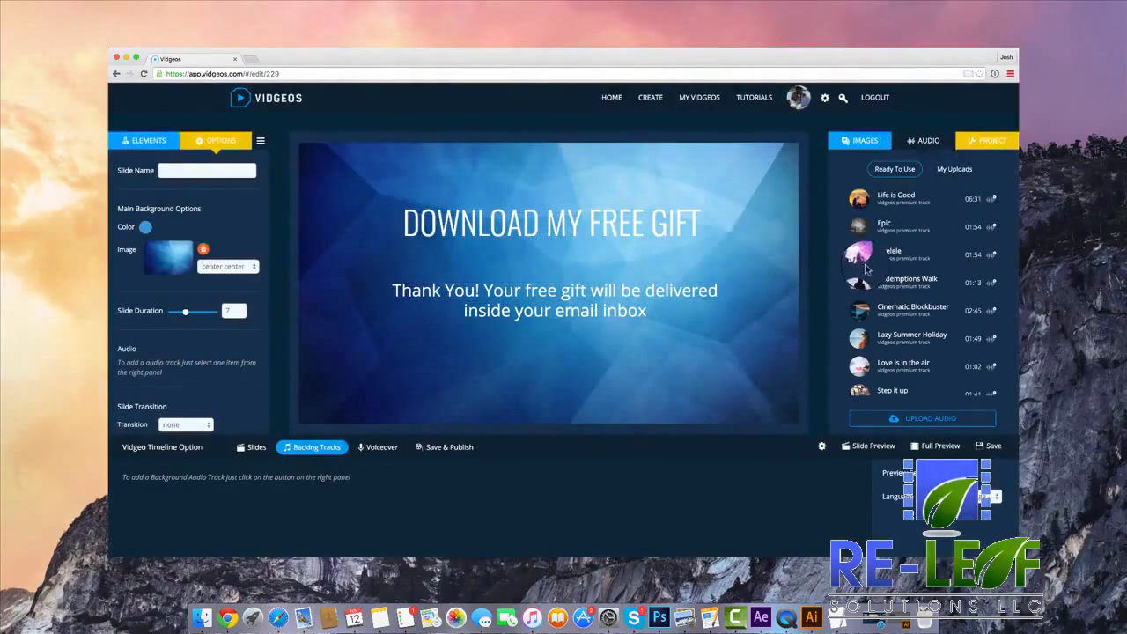
scroll(911, 295, down, 1)
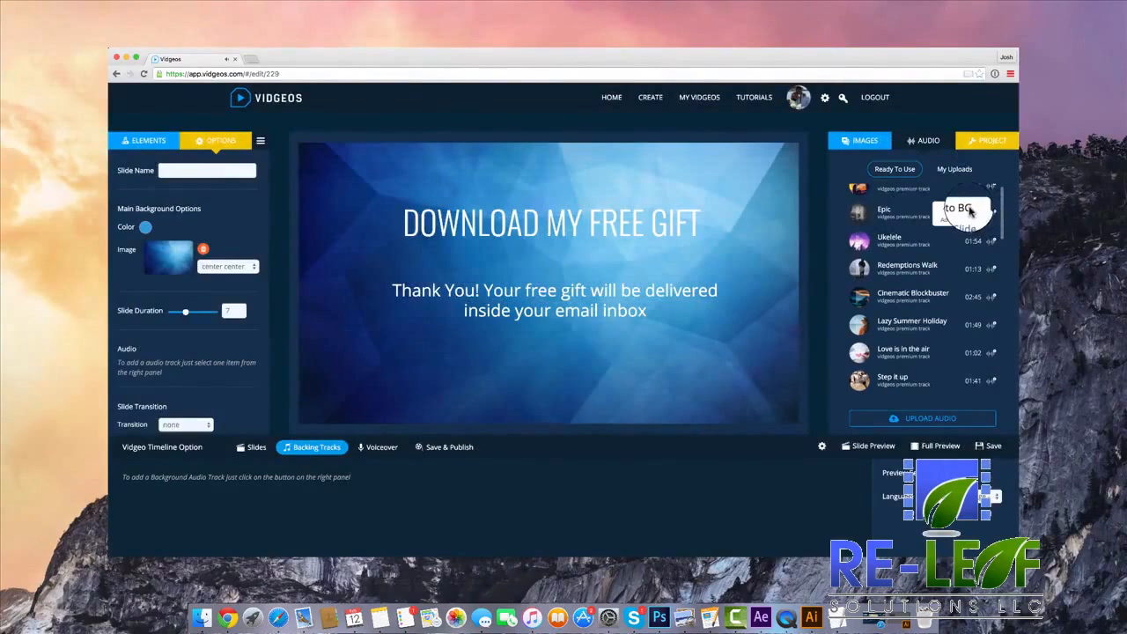
click(969, 209)
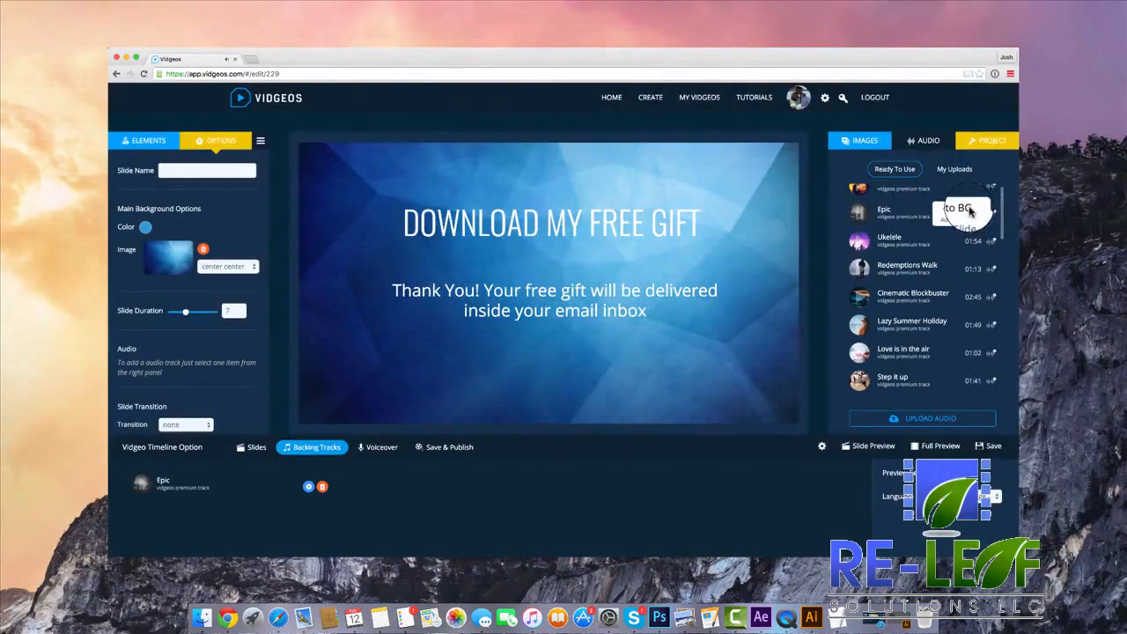
click(322, 489)
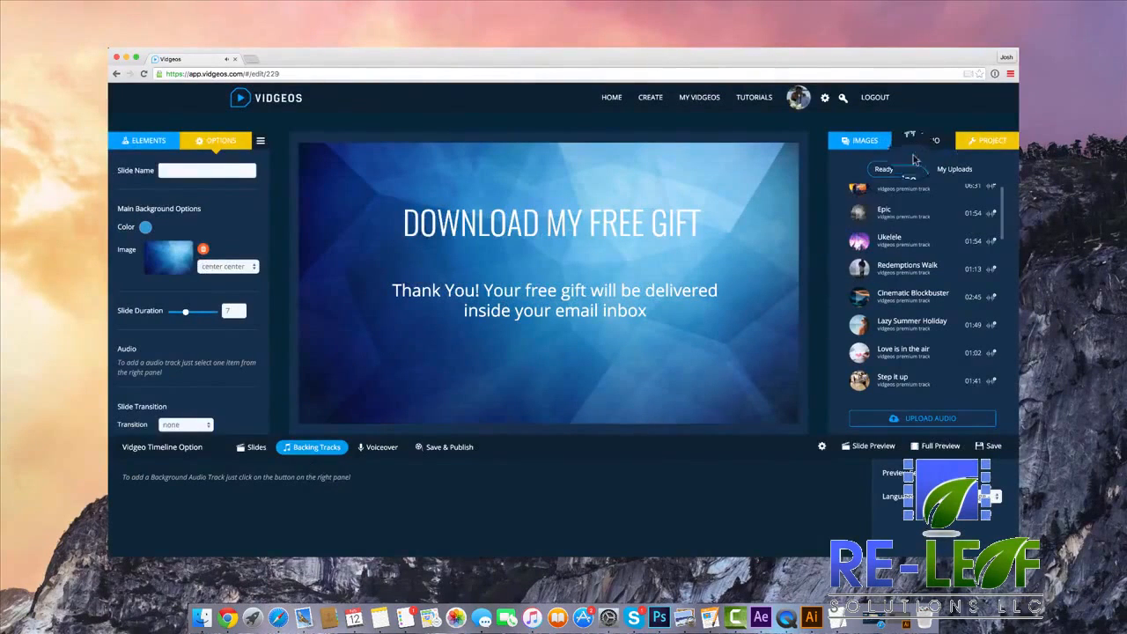
scroll(920, 317, down, 8)
scroll(920, 317, up, 8)
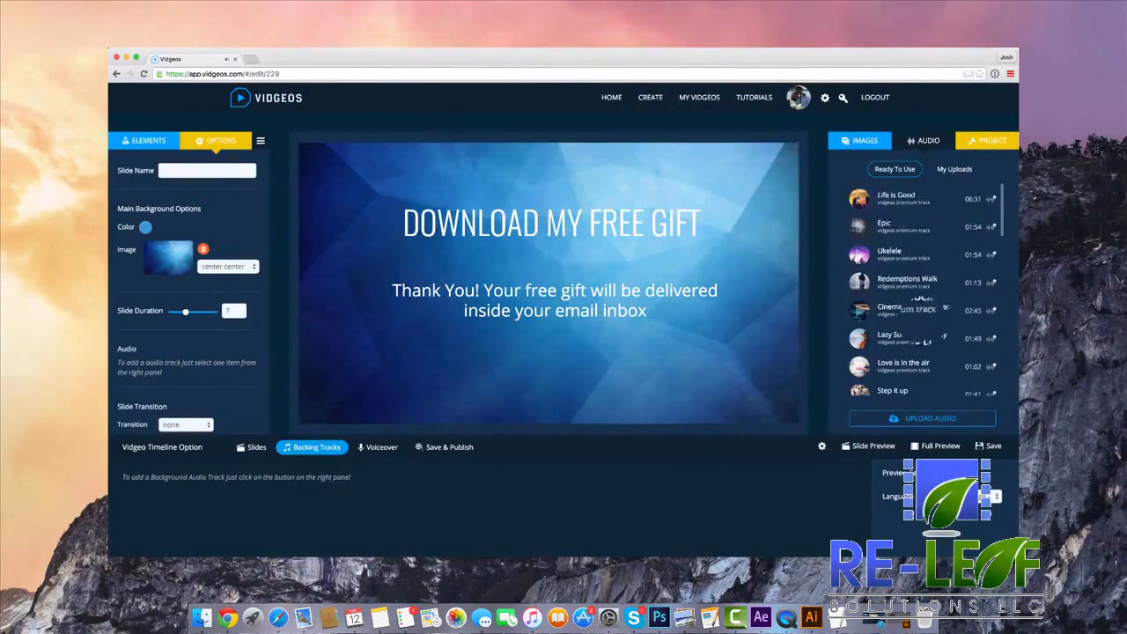
click(954, 169)
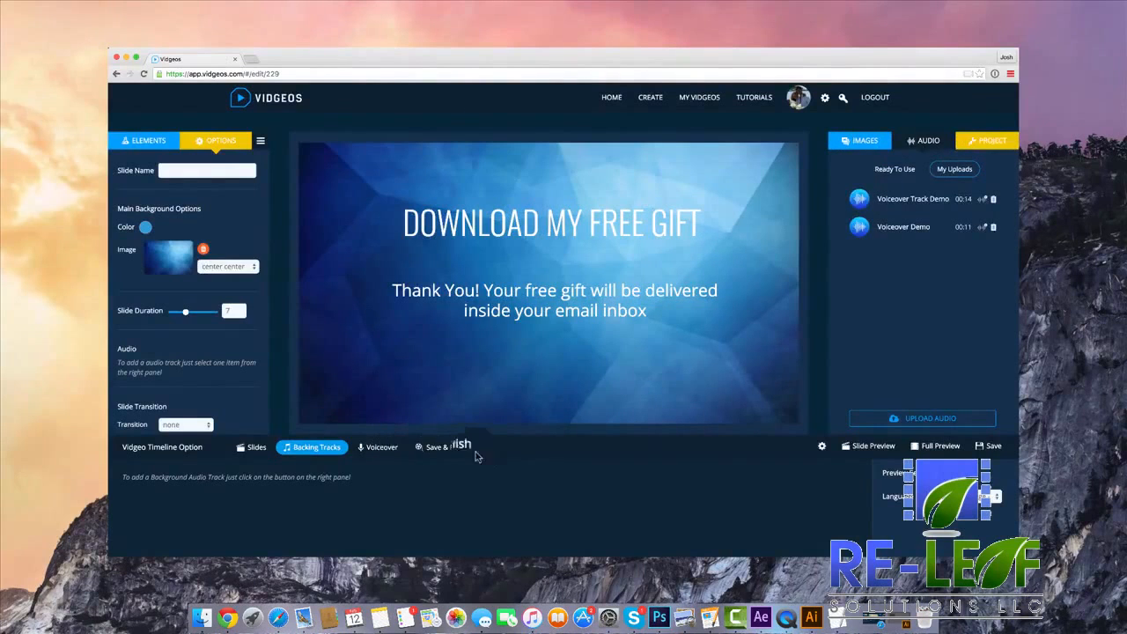
In the project settings, choose the second style for the player icons and set their background color to pink.
click(979, 142)
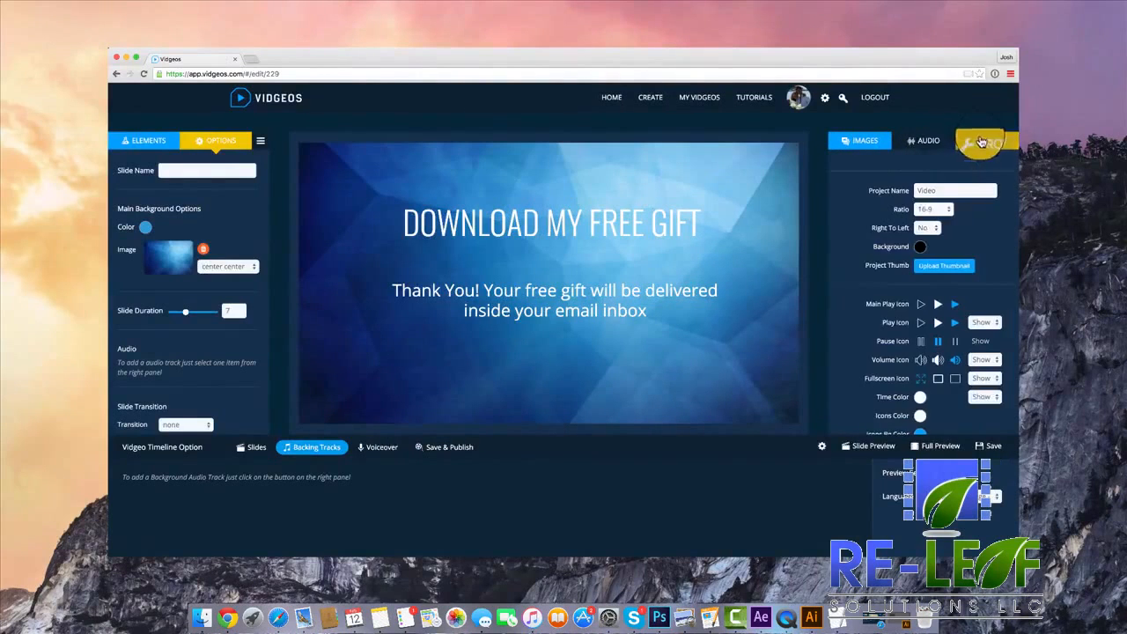
scroll(956, 212, down, 3)
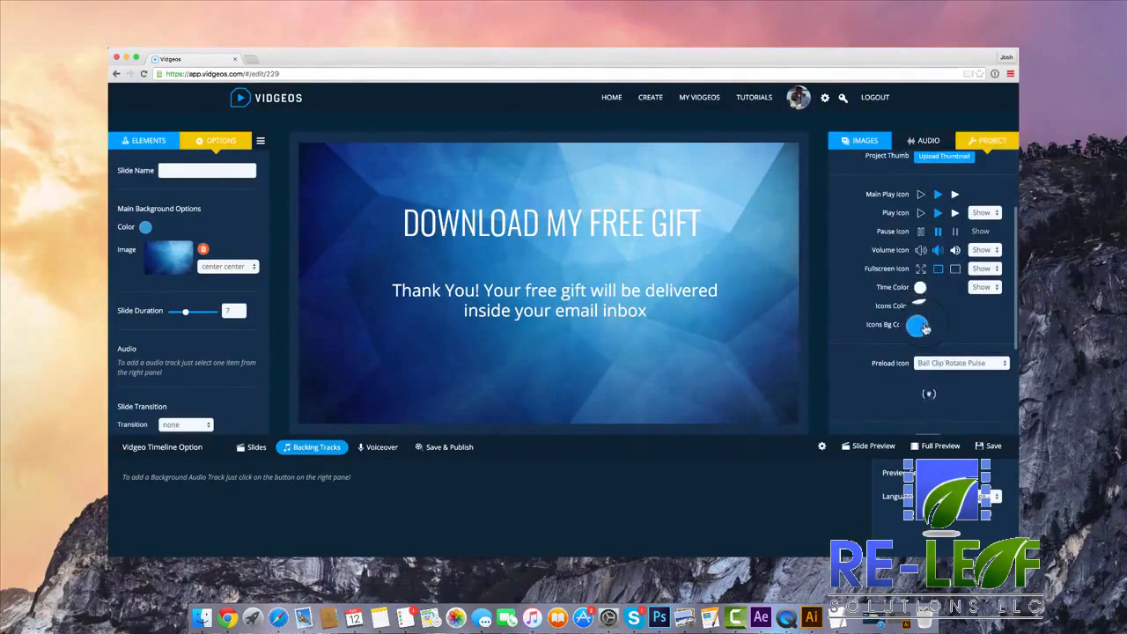
click(919, 324)
click(1008, 365)
drag(1008, 366, 1007, 400)
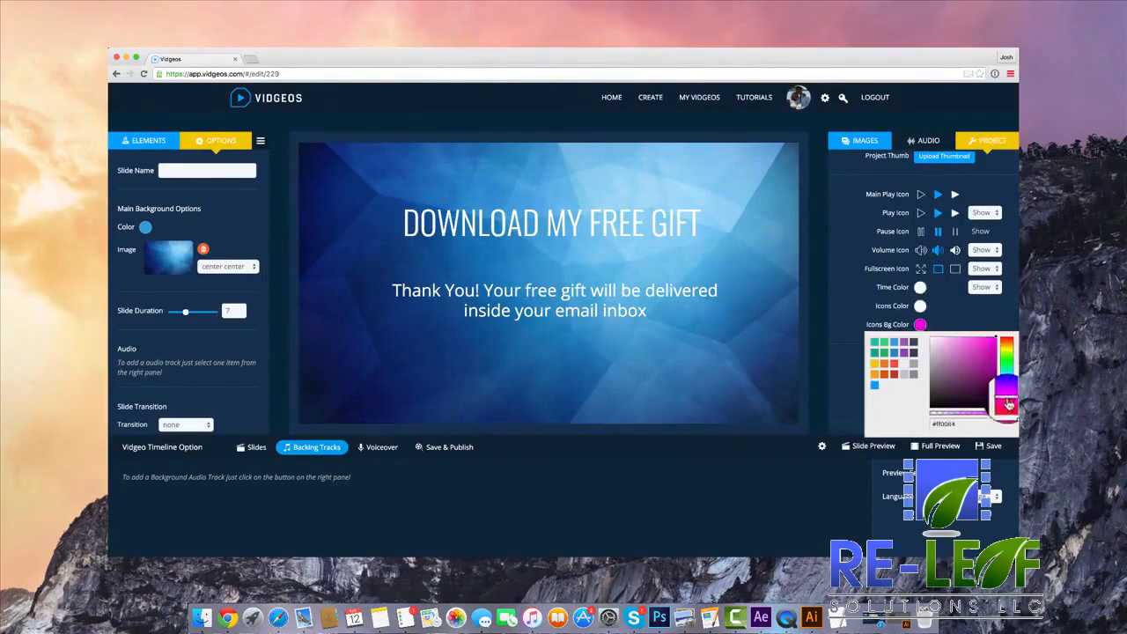
click(975, 324)
Set the player's preload icon to Pacman after trying Ball Scale Multiple and Ball Scale Ripple.
scroll(976, 303, down, 3)
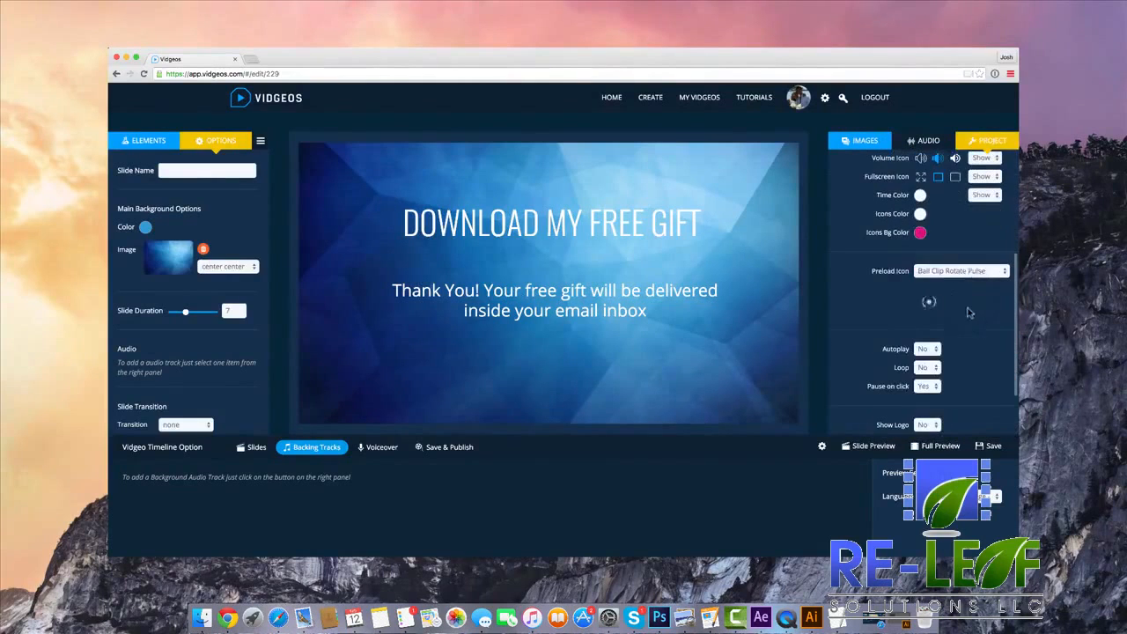
click(970, 271)
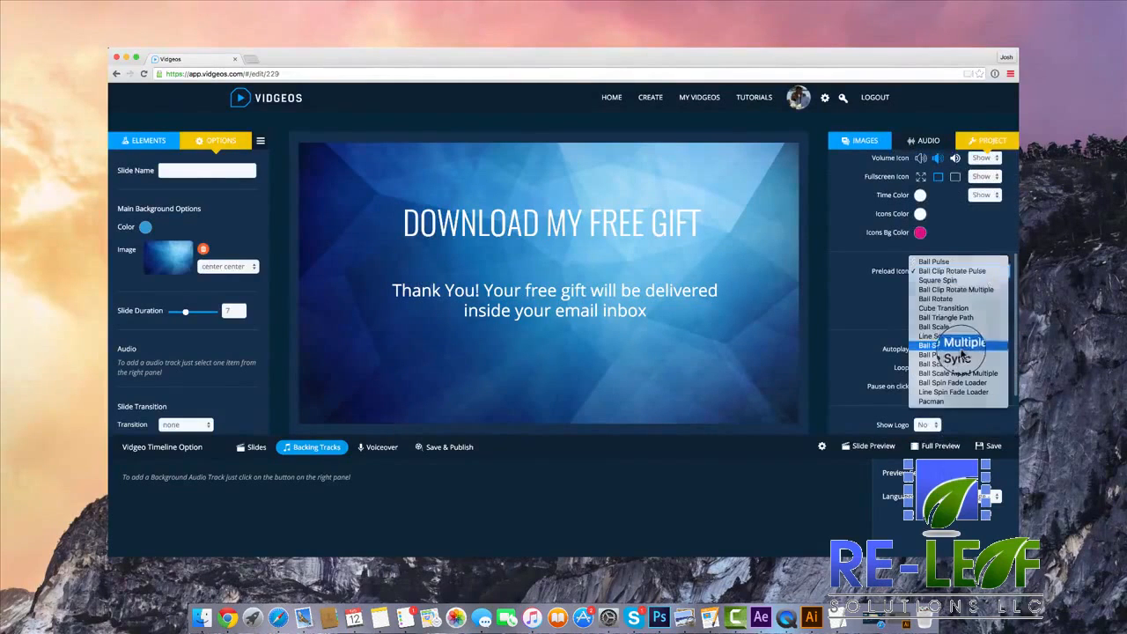
click(960, 345)
click(955, 271)
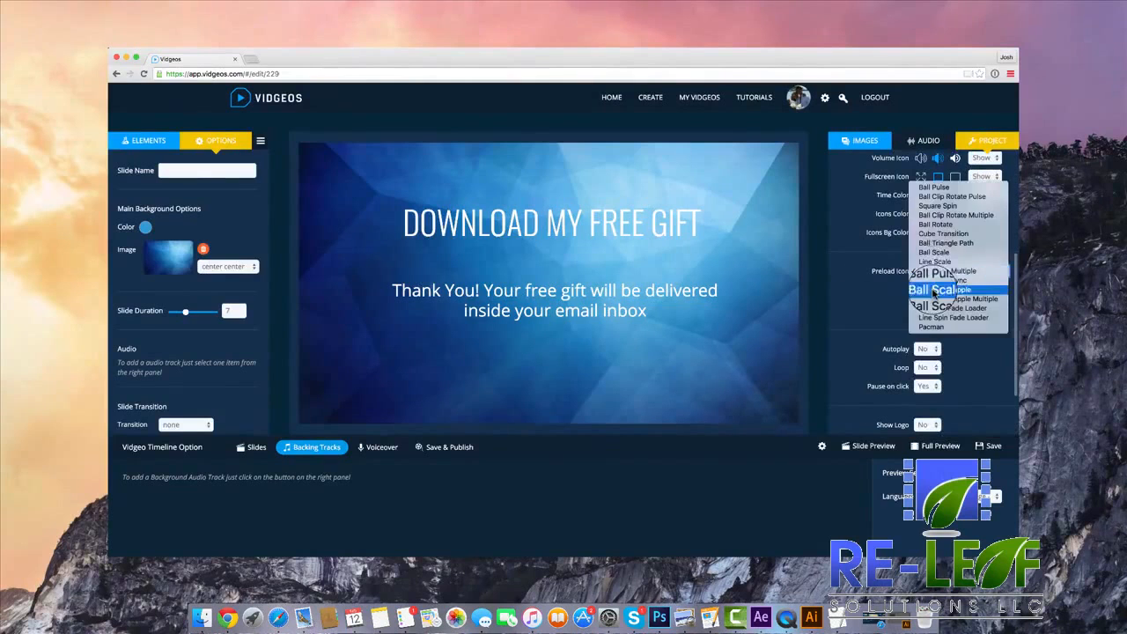
click(955, 275)
click(955, 273)
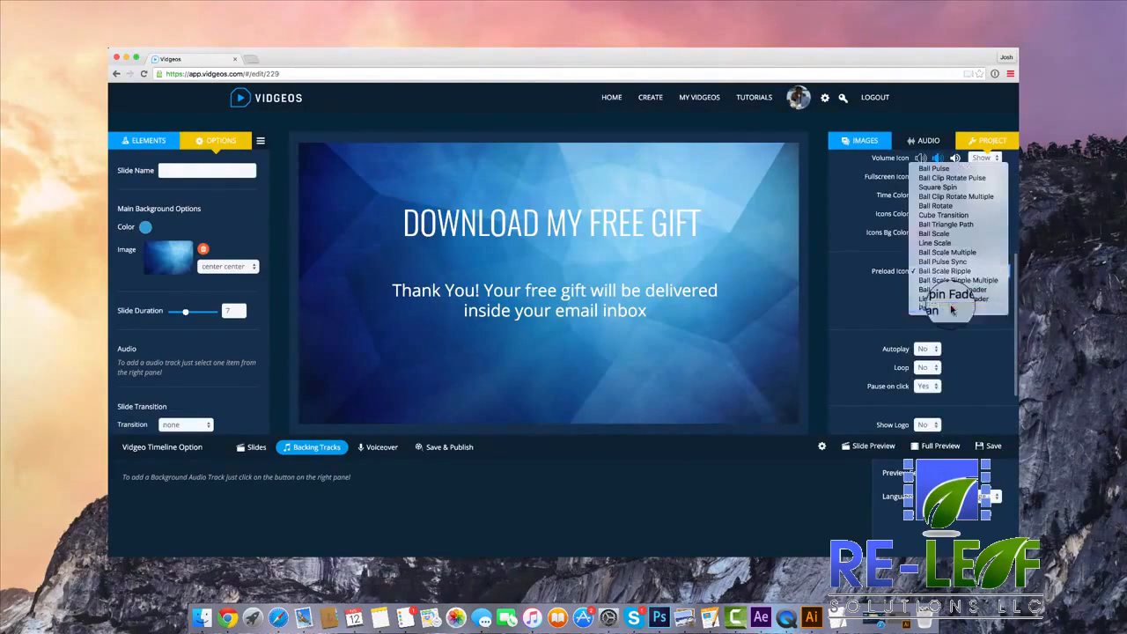
click(956, 293)
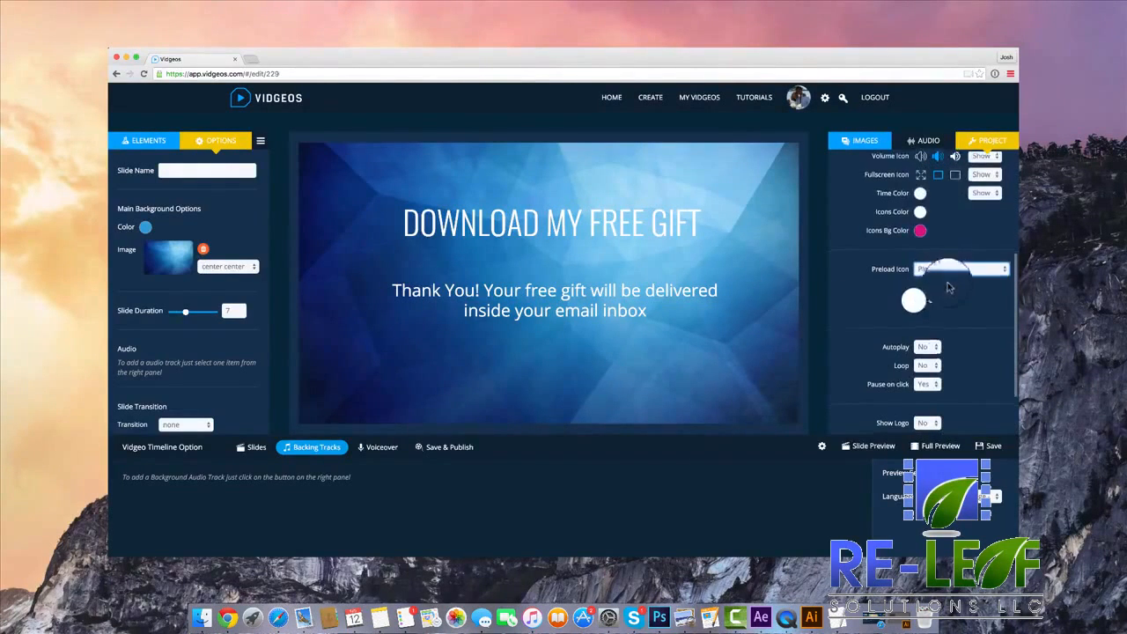
Review the remaining project settings and play the full vidgeo preview to check the customized player.
scroll(953, 317, down, 3)
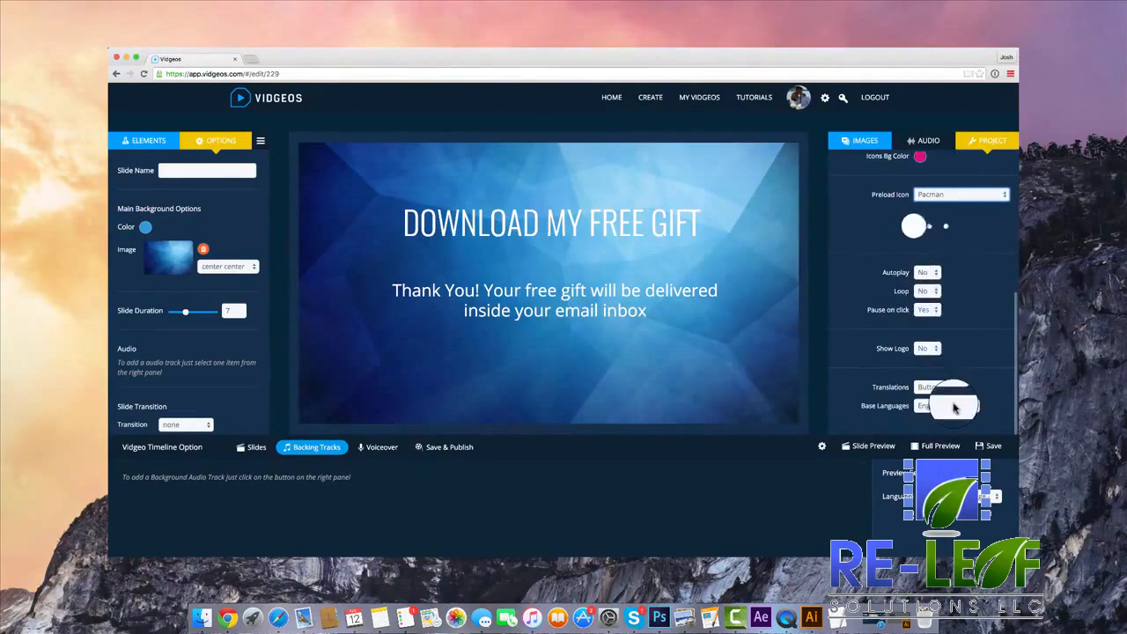
scroll(958, 323, up, 5)
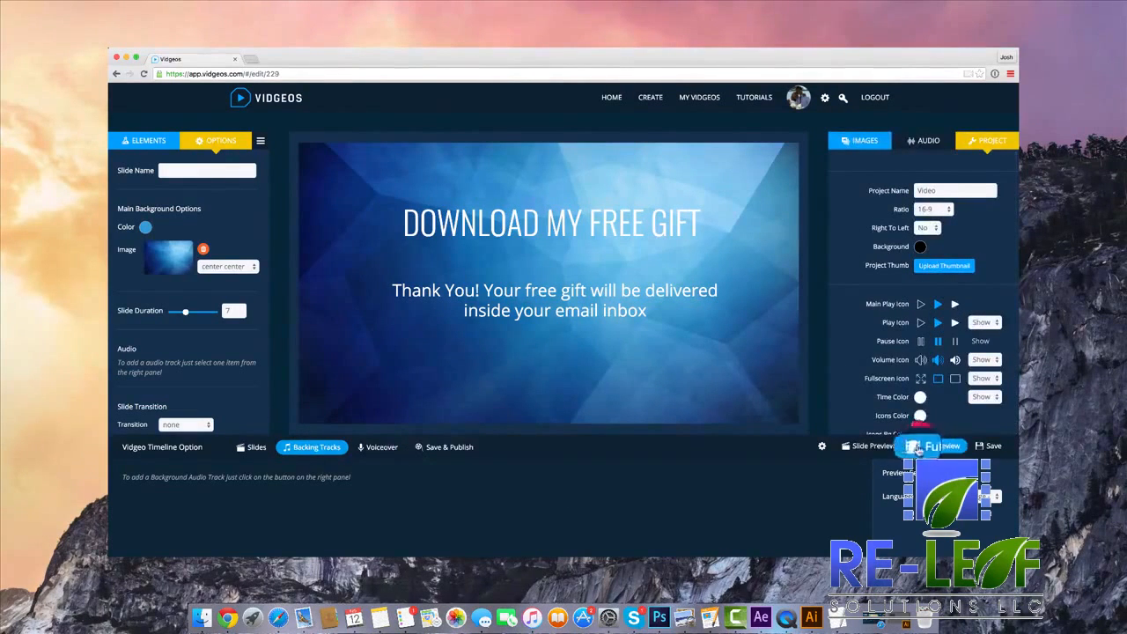
click(938, 445)
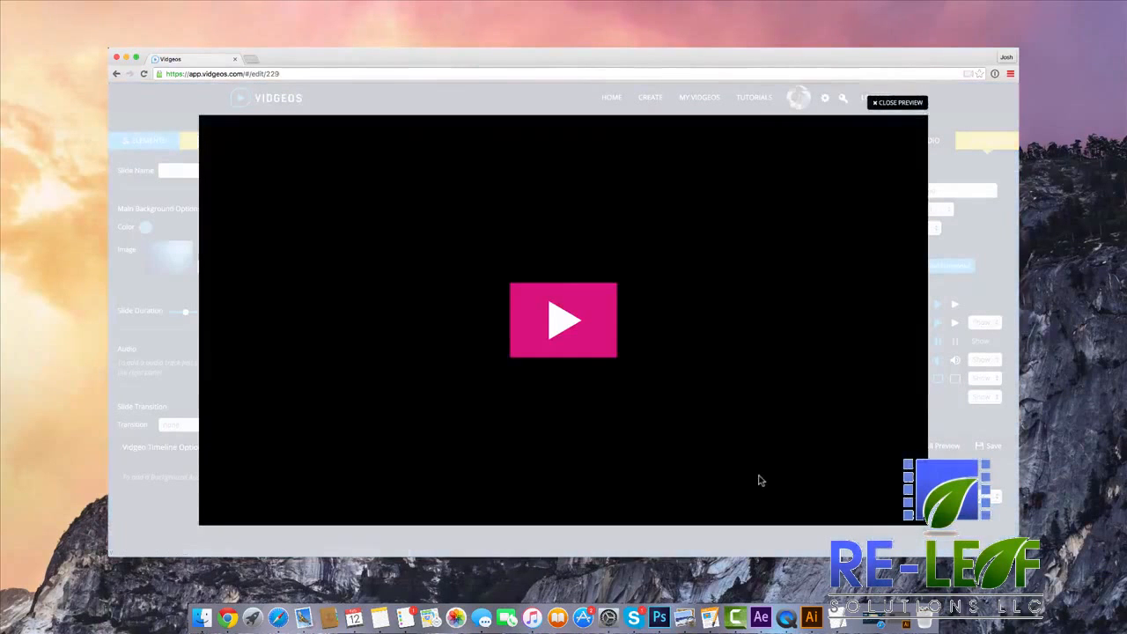
click(525, 289)
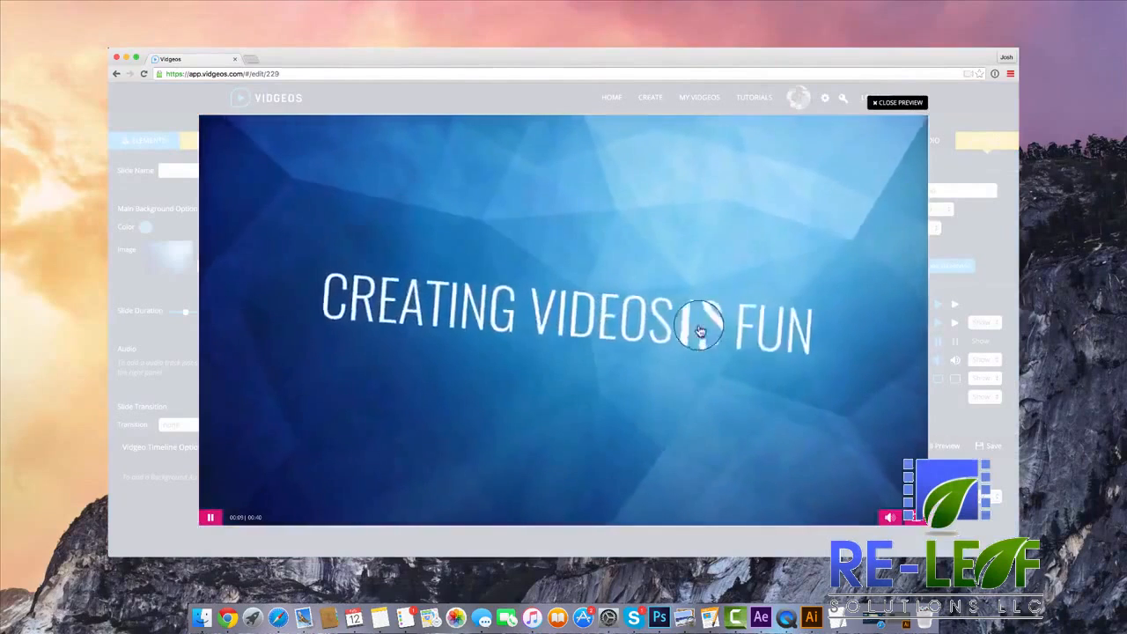
click(881, 102)
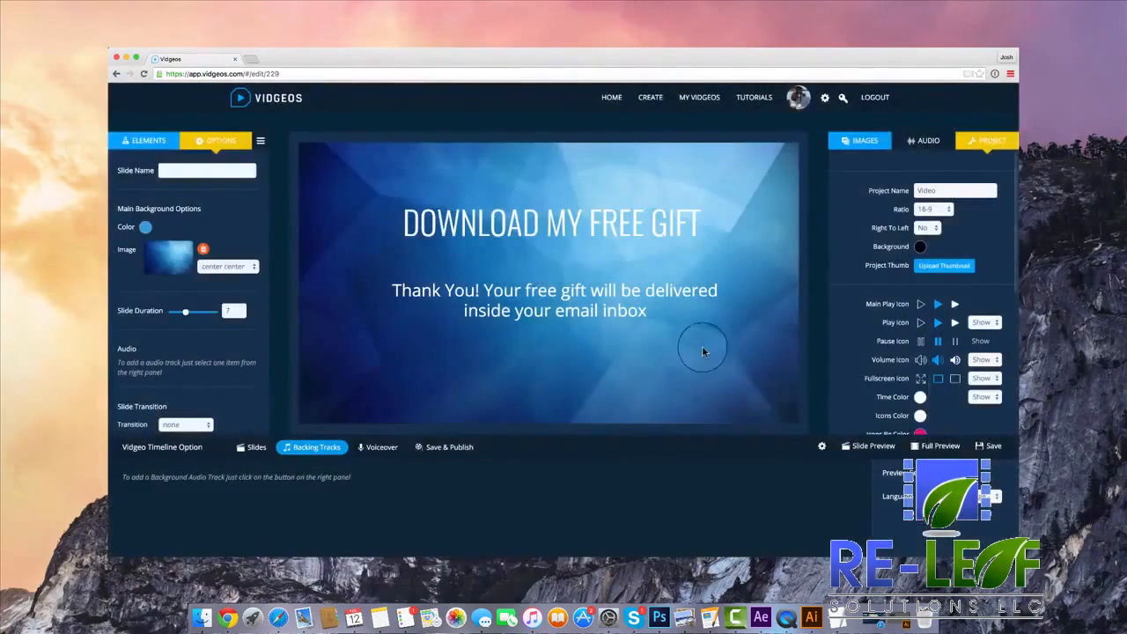
Publish the project to Amazon S3 and configure its embed code with width 840, Centered and Responsive.
click(462, 440)
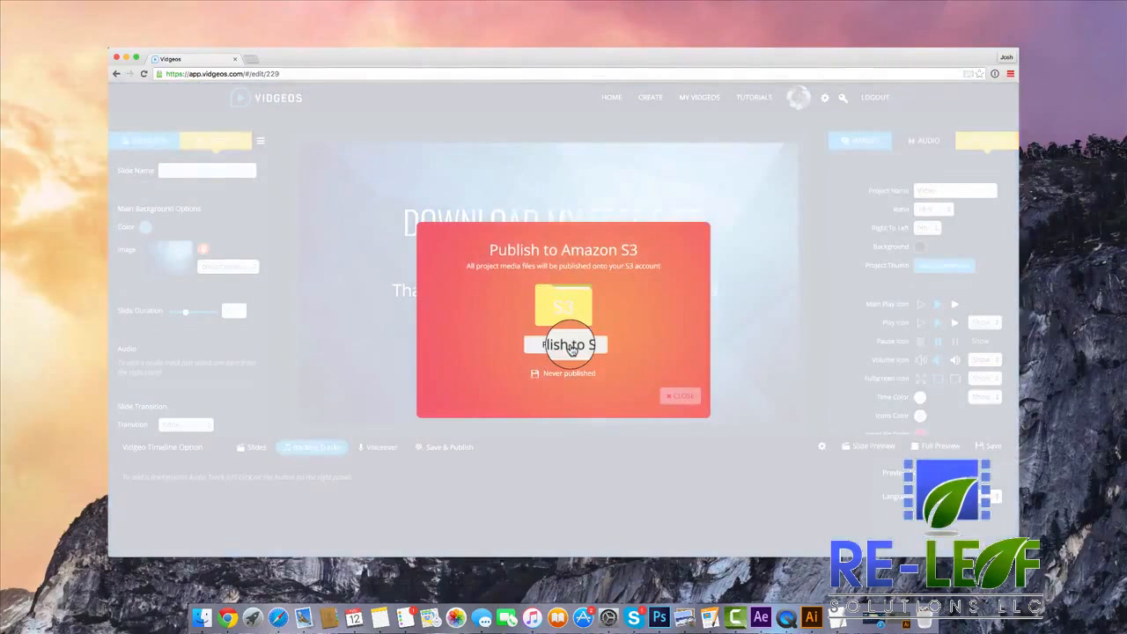
click(569, 345)
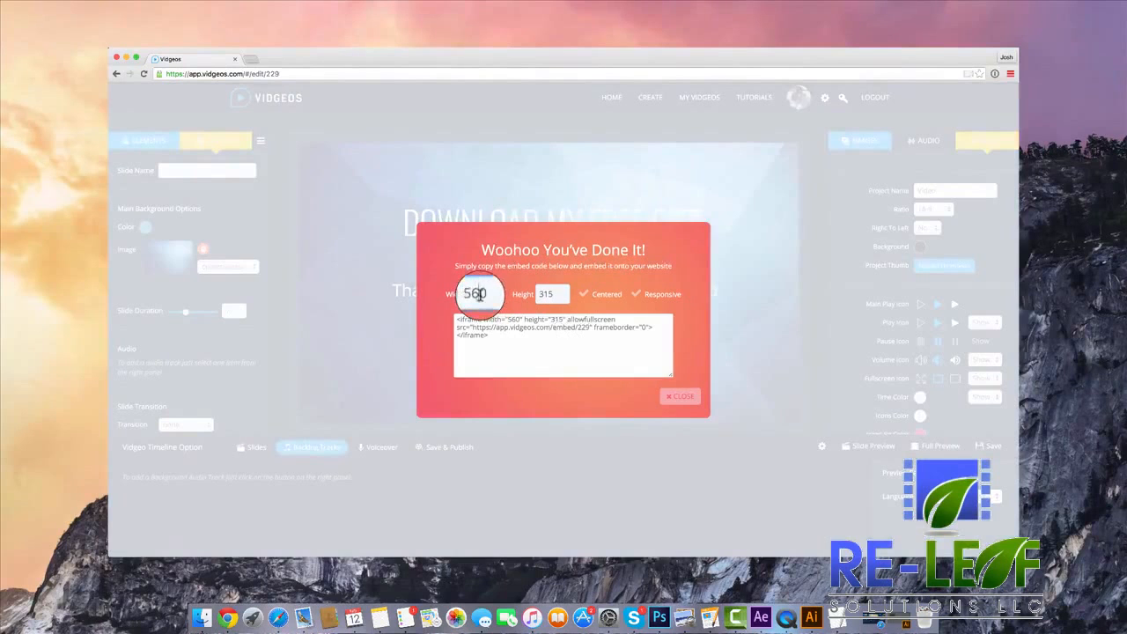
text(840)
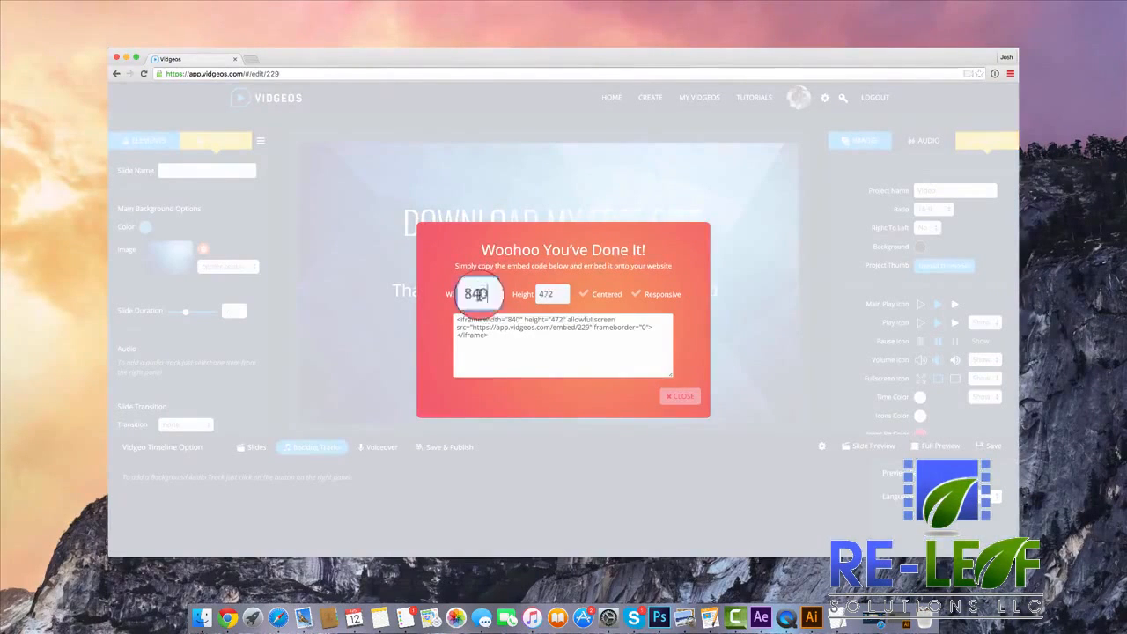
click(667, 302)
Copy the complete embed code and close the publishing dialog.
click(576, 334)
right_click(574, 336)
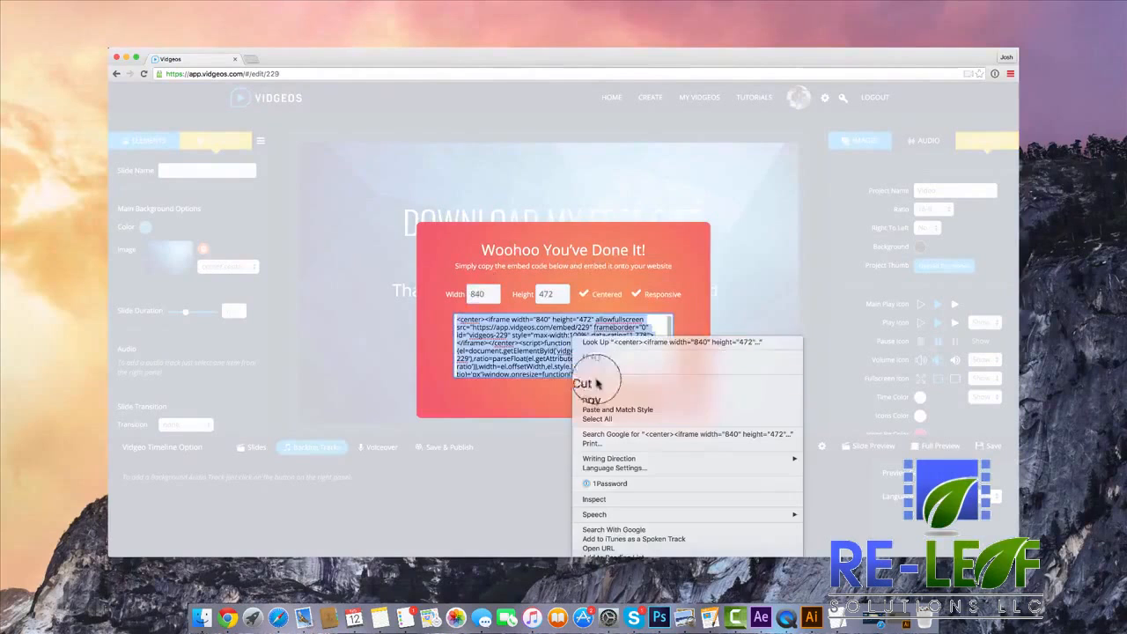
click(585, 390)
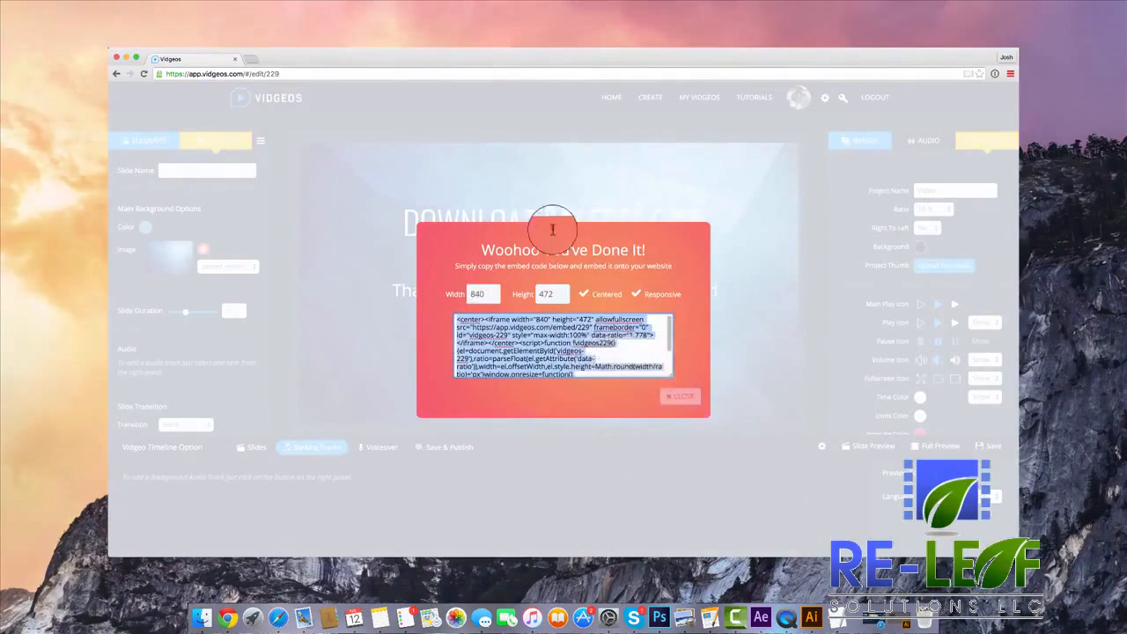
click(680, 398)
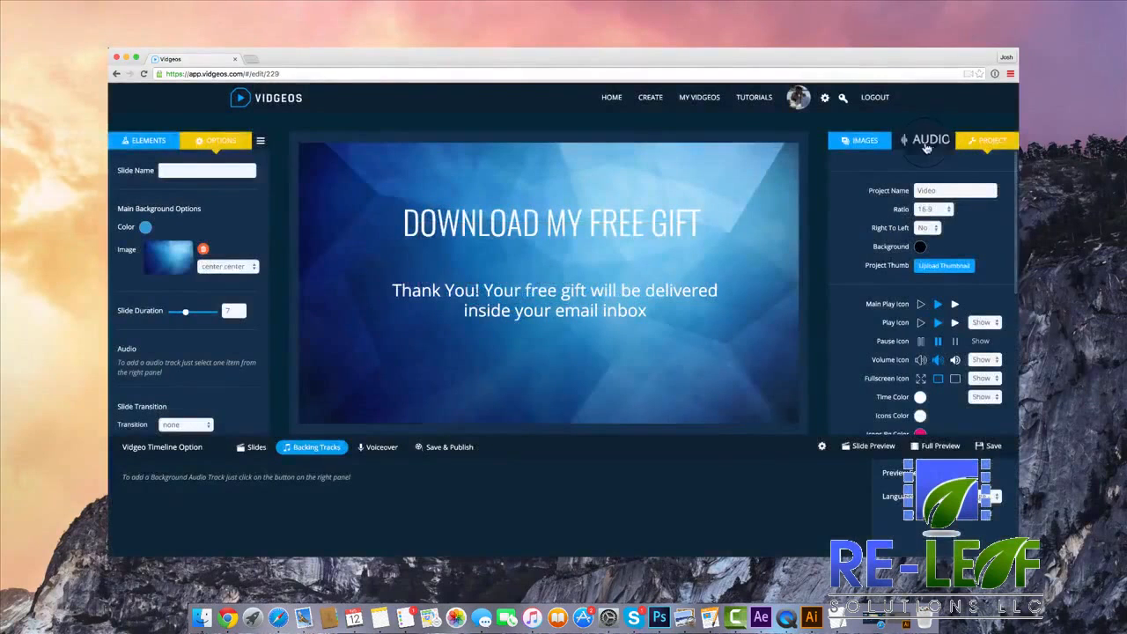
click(925, 145)
click(858, 141)
click(144, 140)
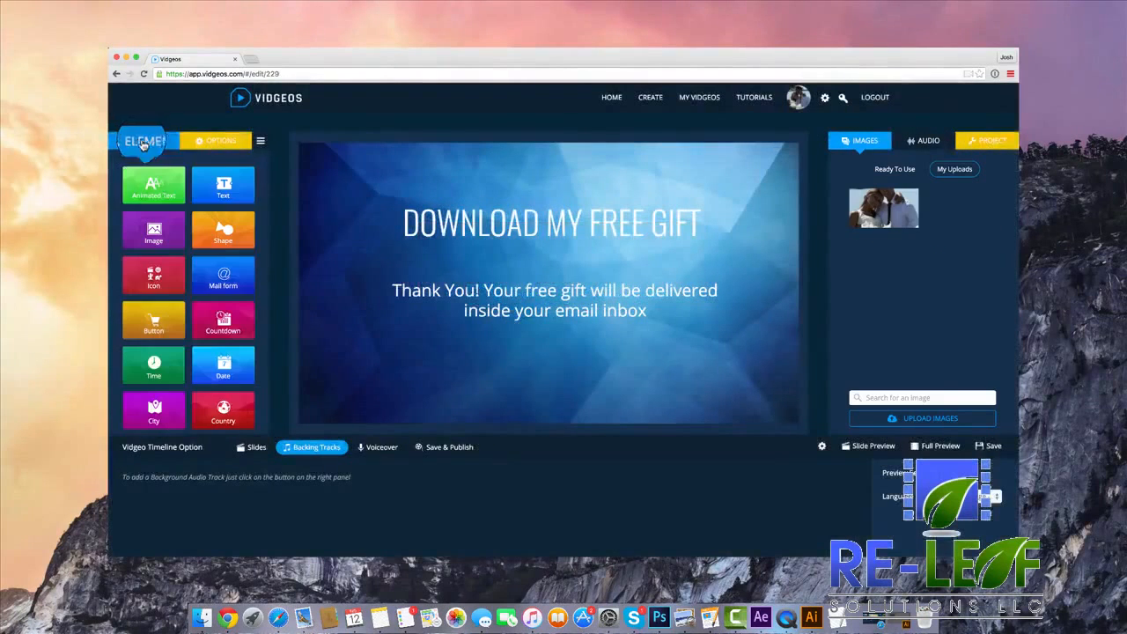
scroll(189, 264, down, 1)
scroll(233, 343, up, 1)
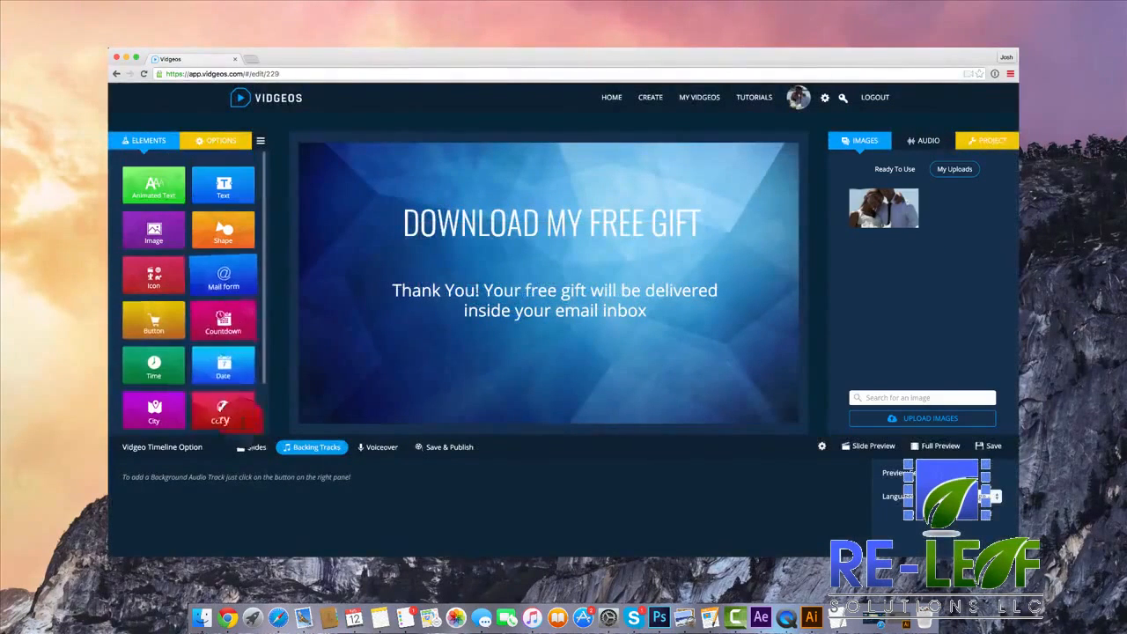